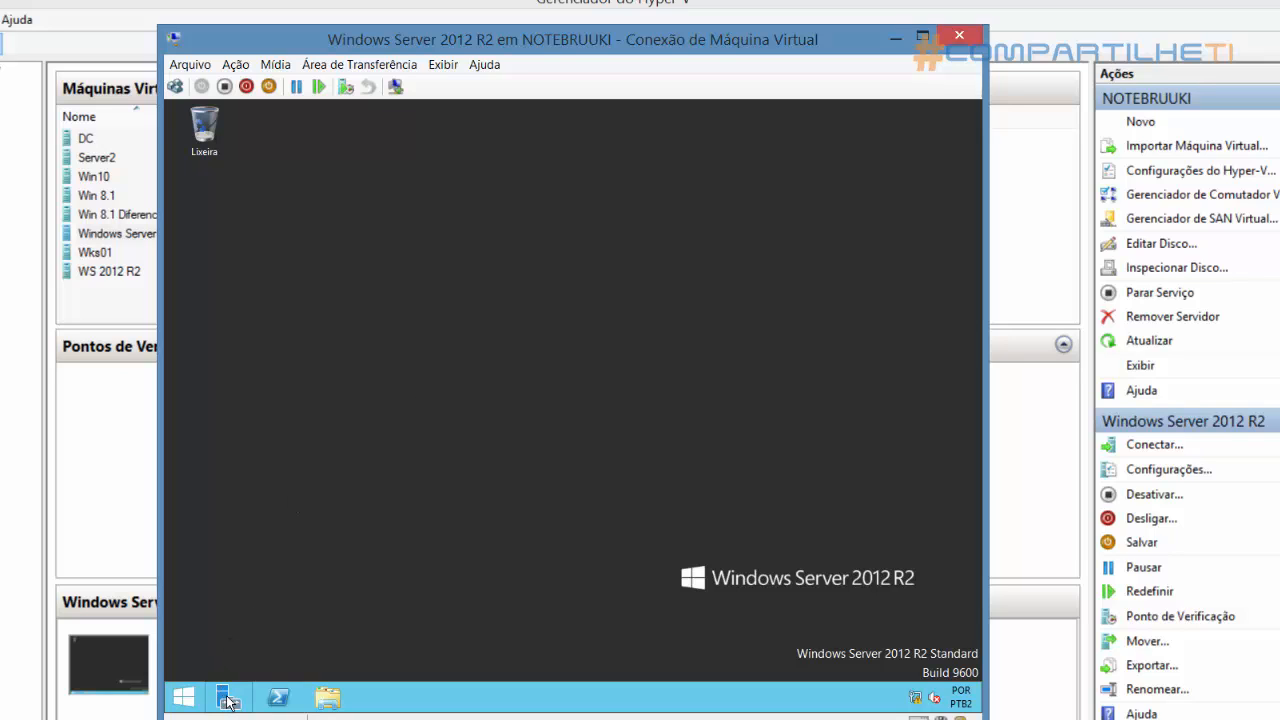
Open Server Manager and display the local server's properties
click(183, 697)
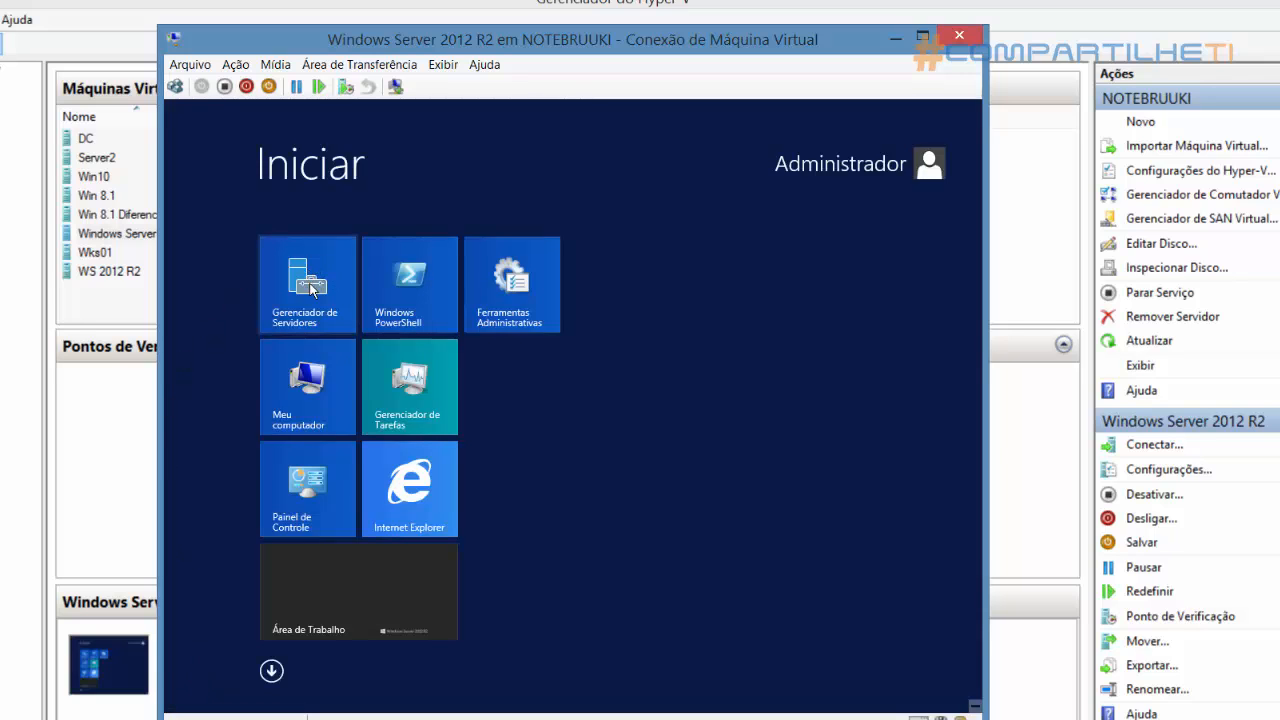
click(312, 289)
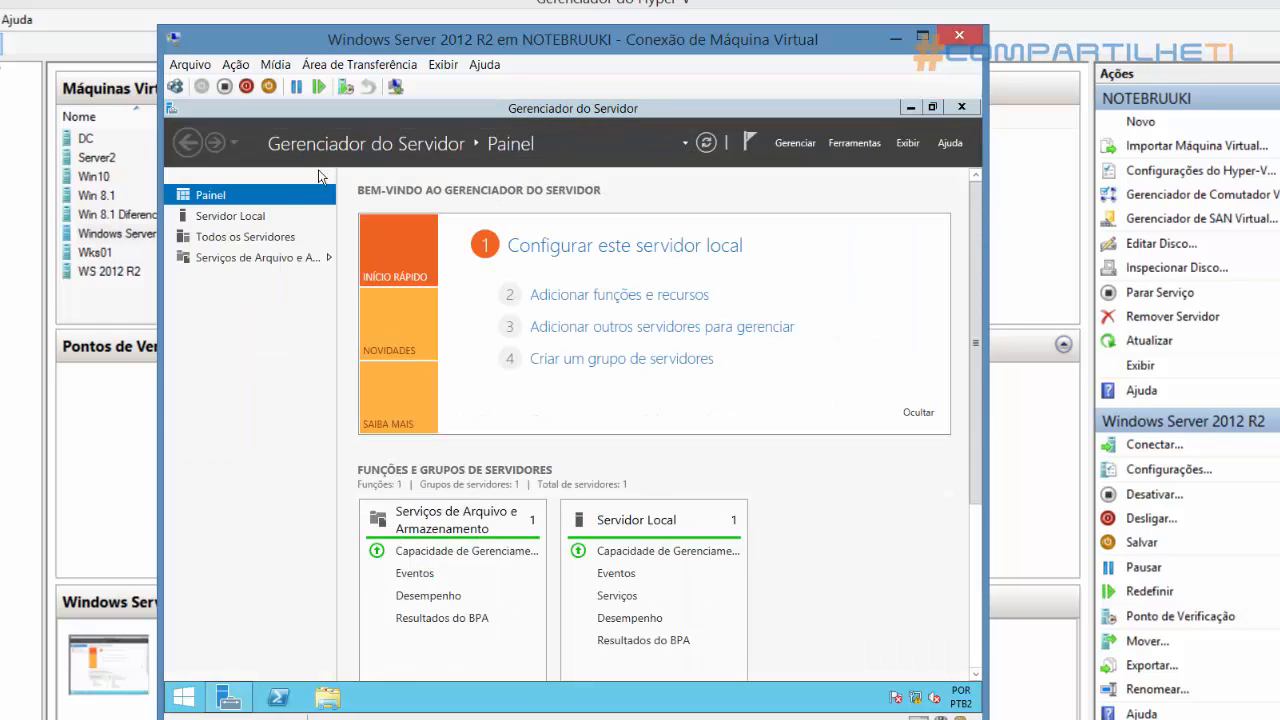
click(241, 220)
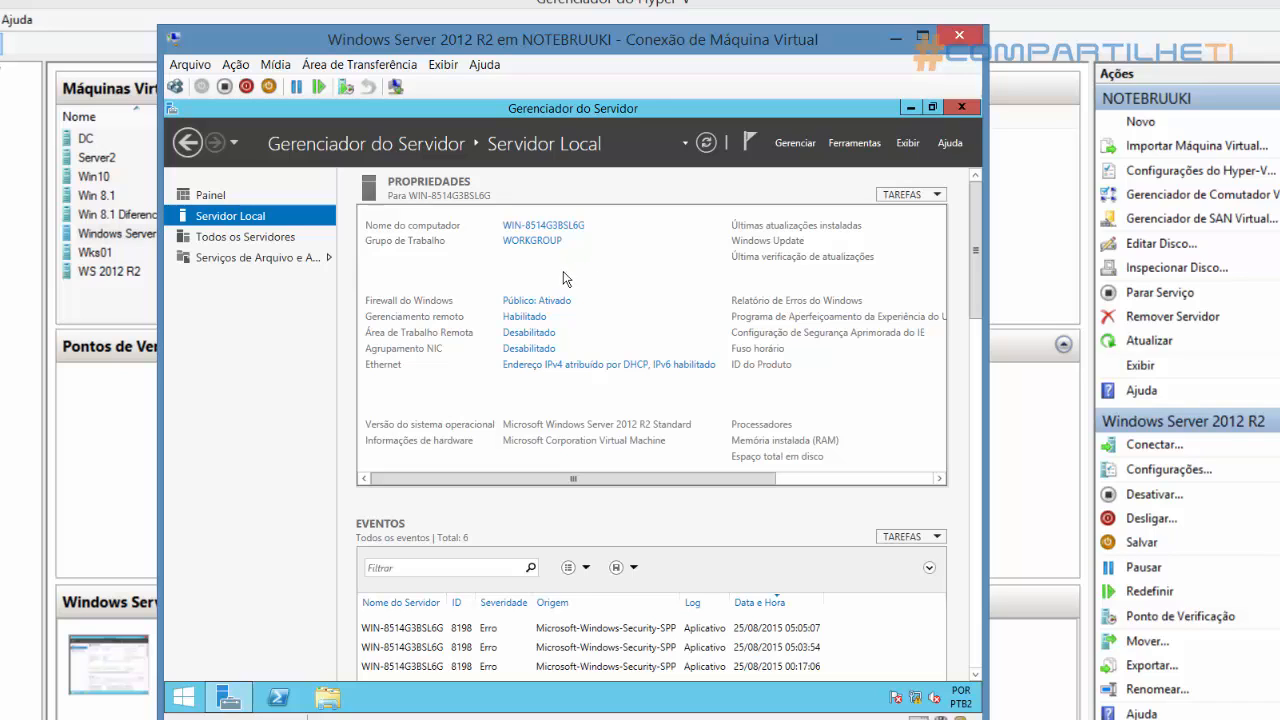
Rename the computer to dc01, keeping it in WORKGROUP, and restart the server to apply the change
click(522, 230)
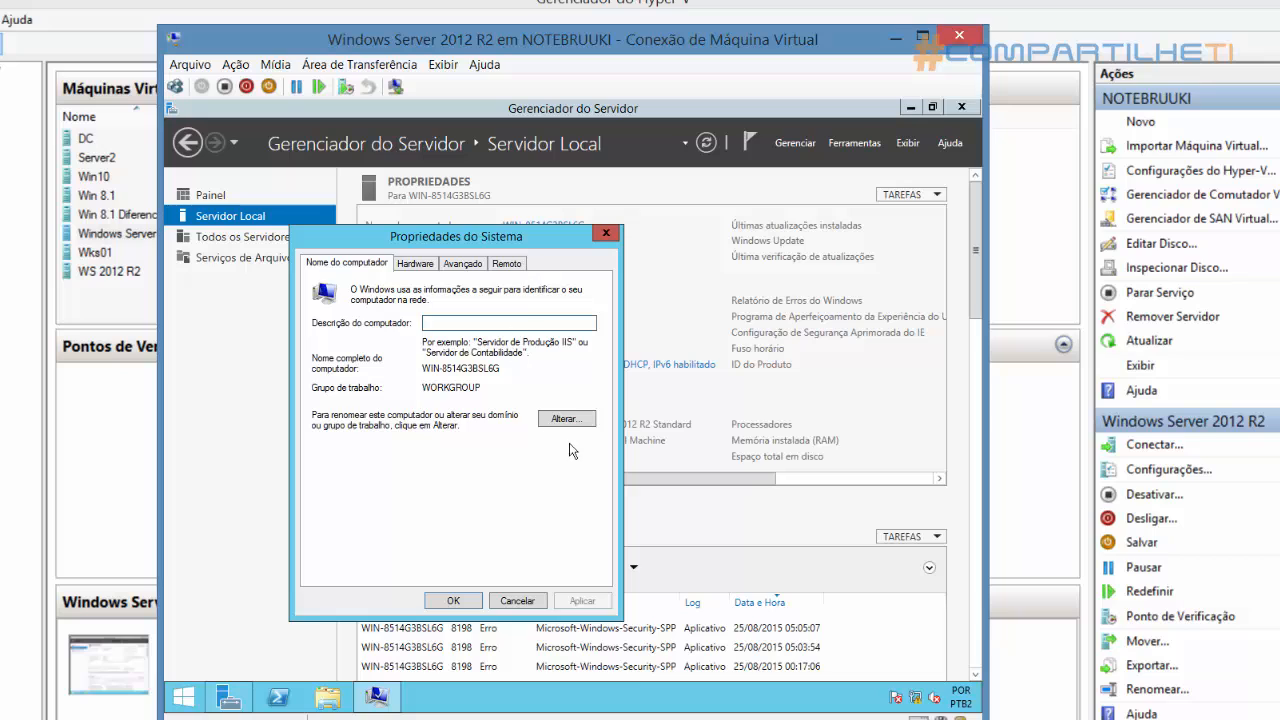
click(576, 421)
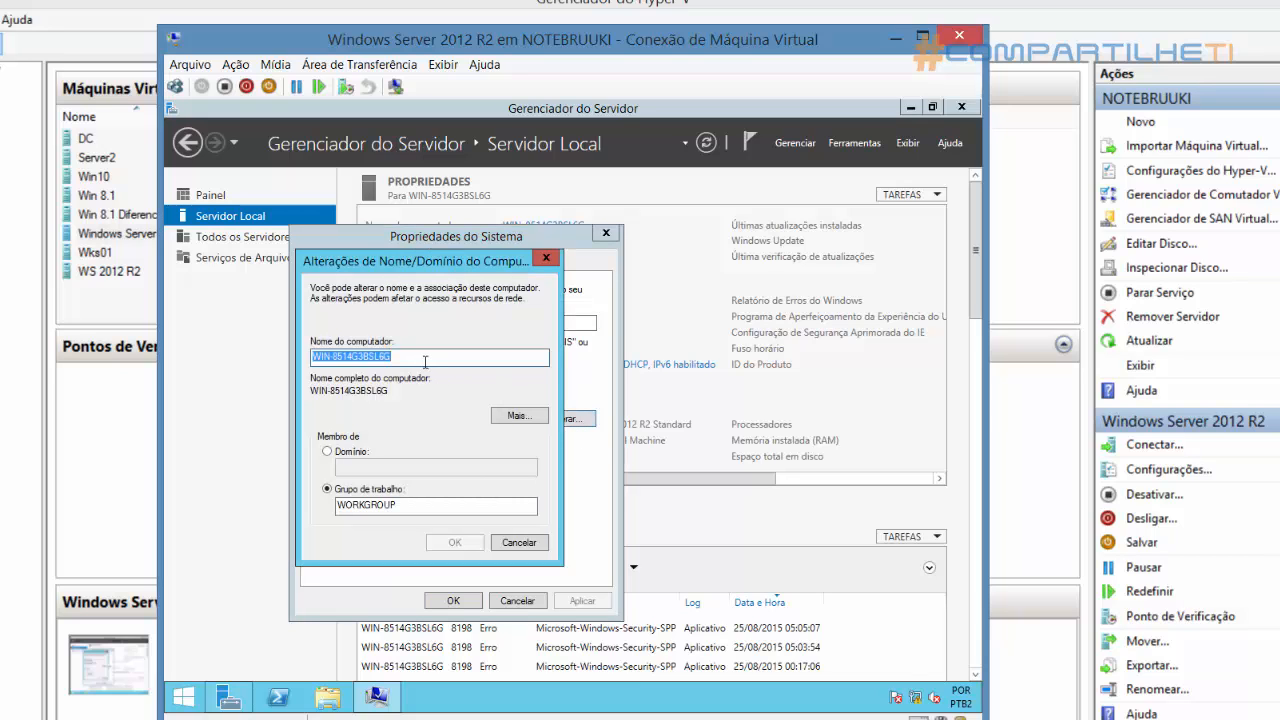
text(dc01)
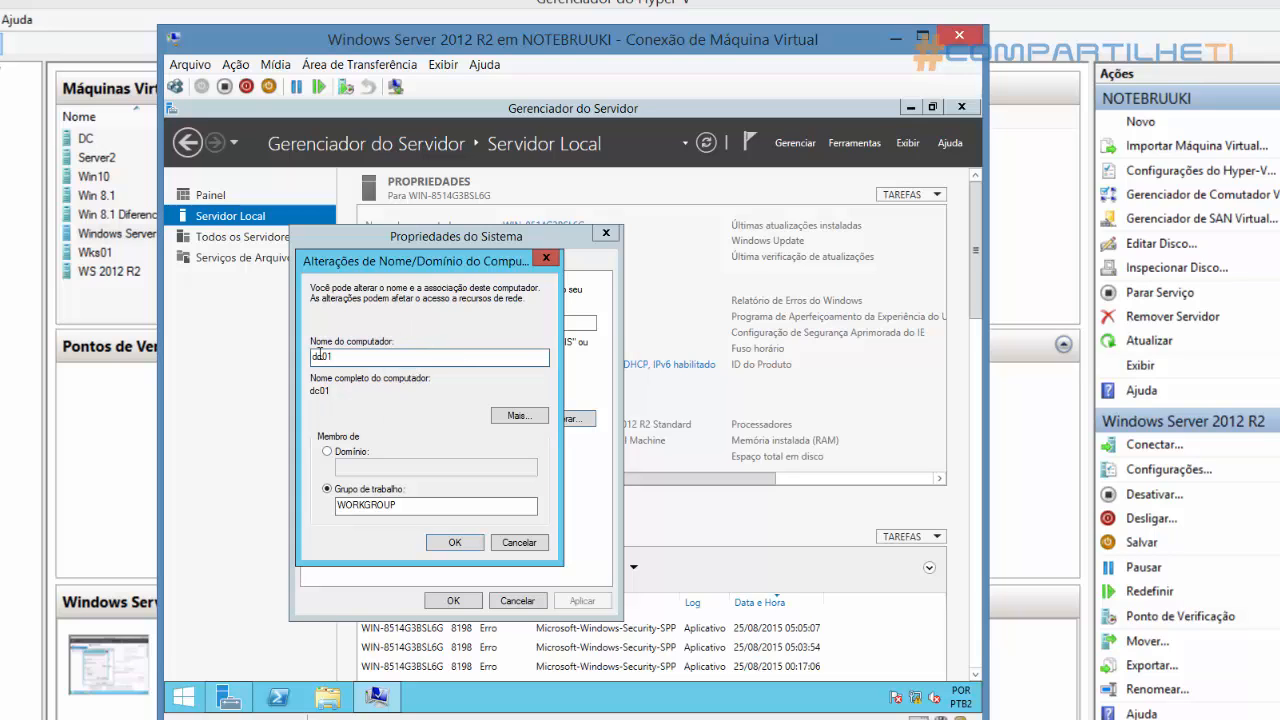
click(455, 542)
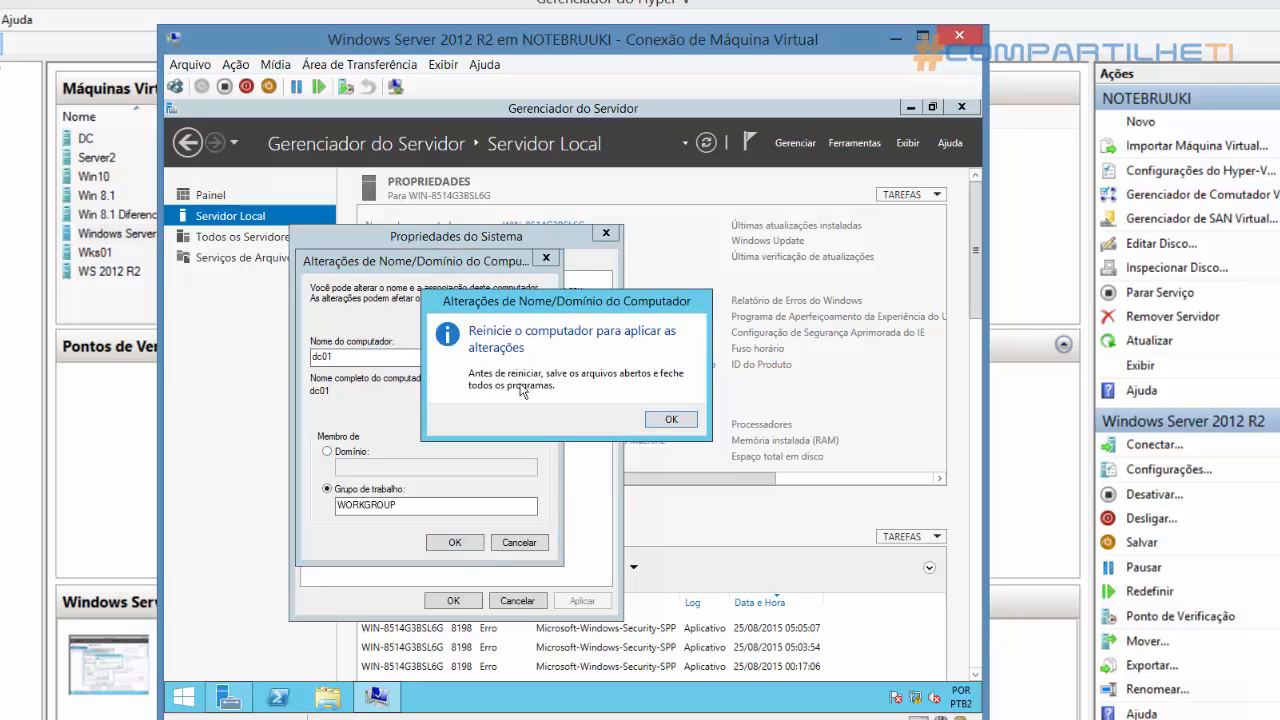
click(668, 424)
click(442, 605)
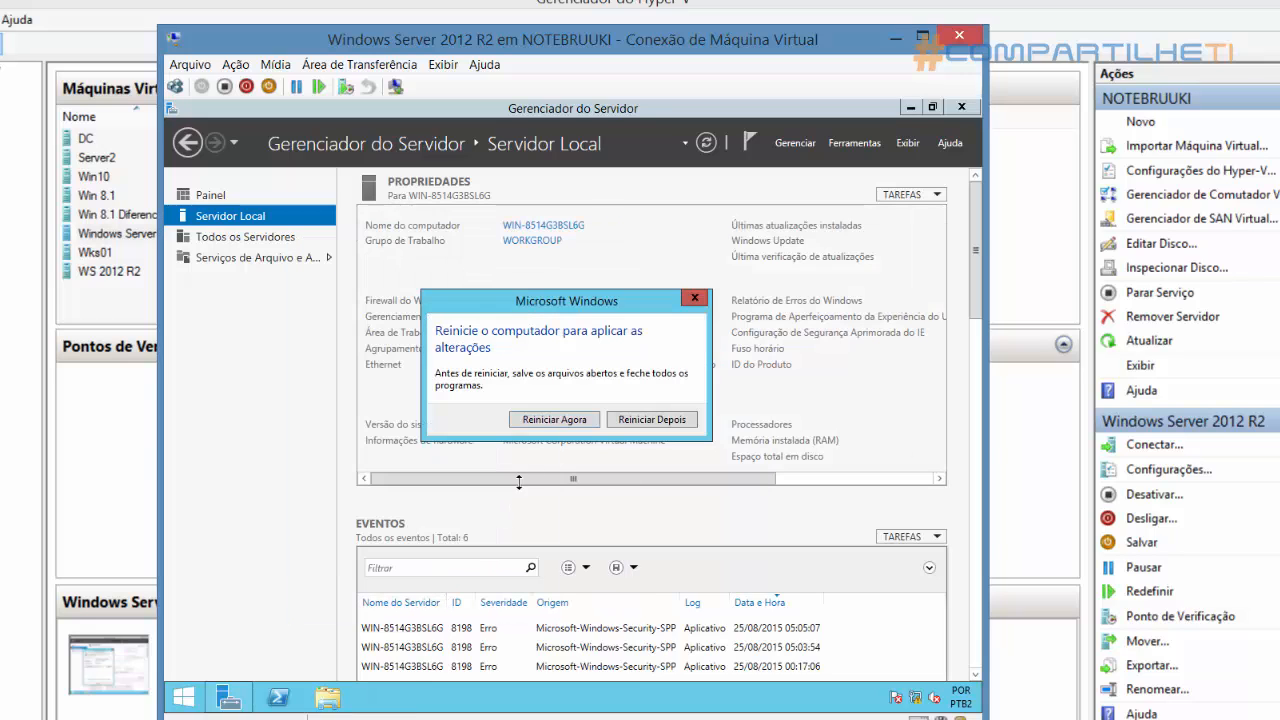
click(553, 420)
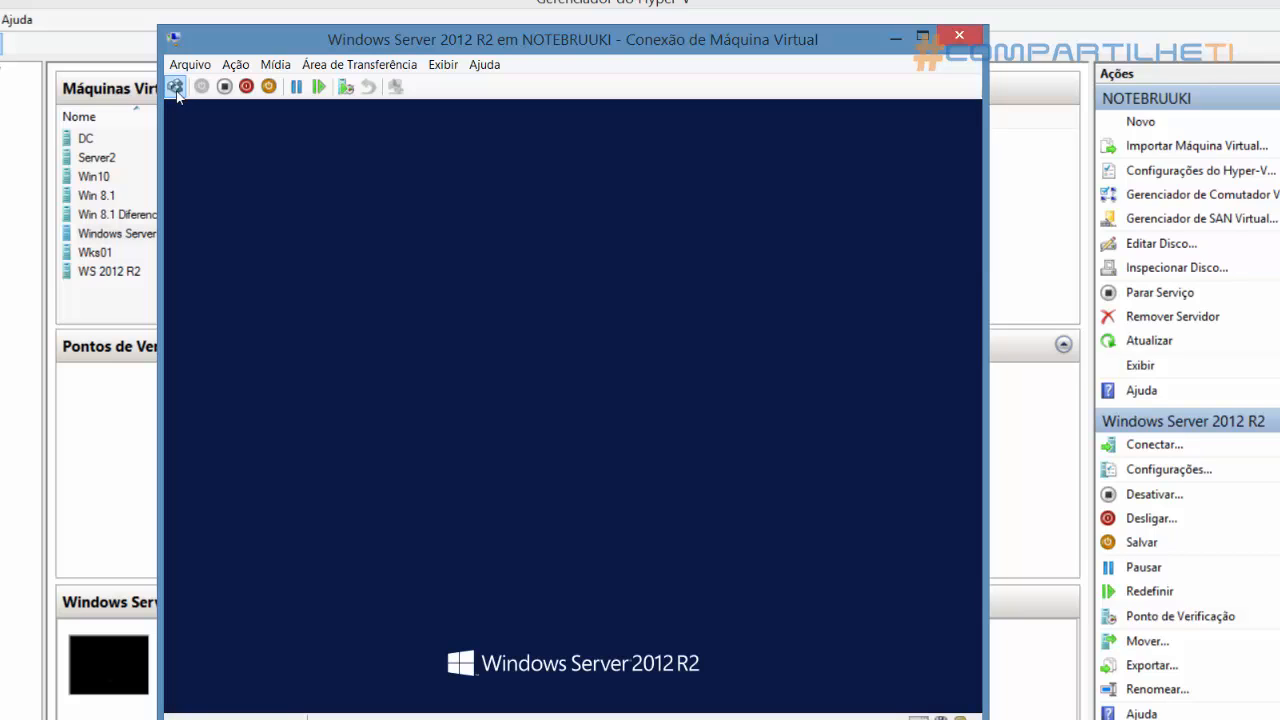
Sign back in to the restarted virtual machine as Administrador with the account password
click(175, 87)
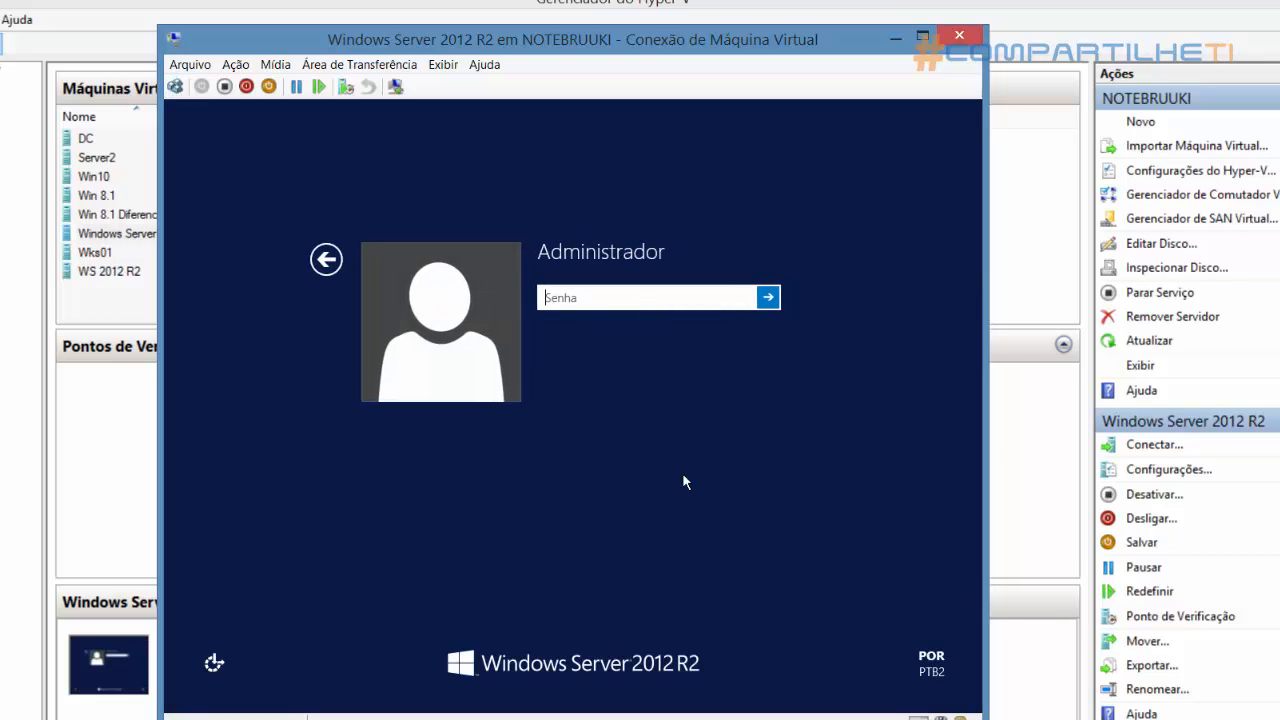
text(**********)
key(Return)
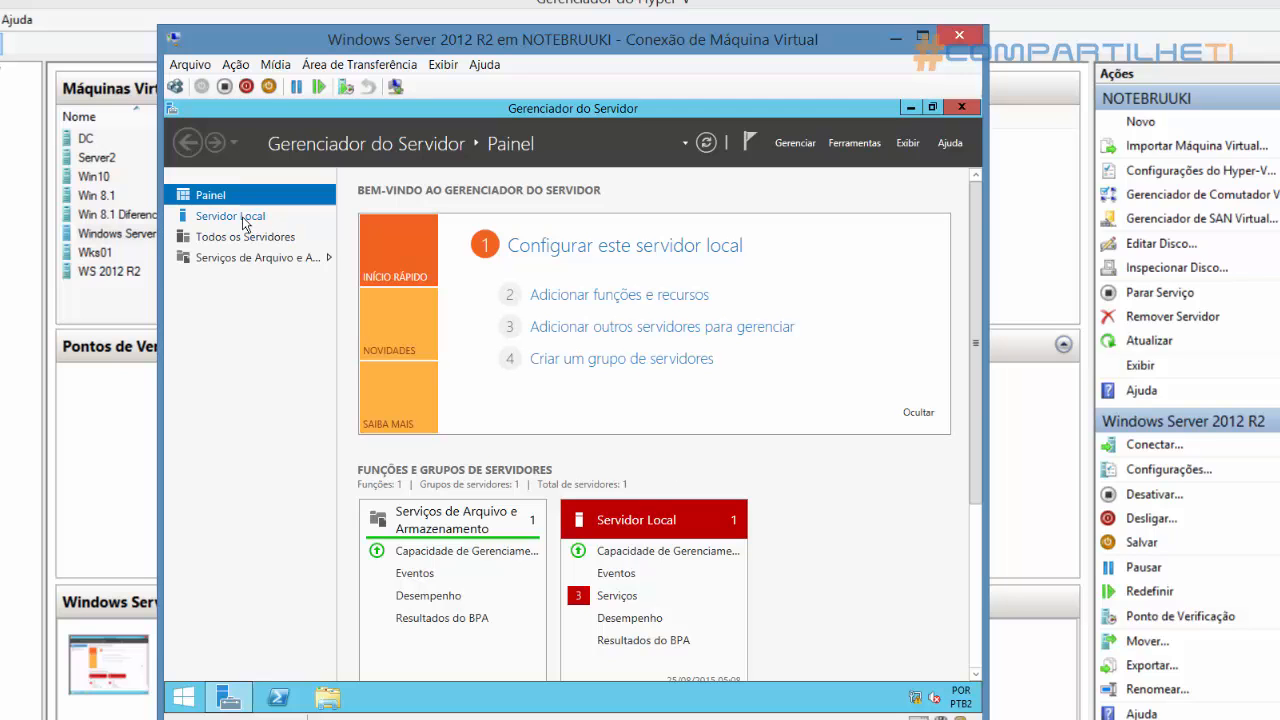
Open the TCP/IPv4 properties of the local server's Ethernet adapter
click(242, 218)
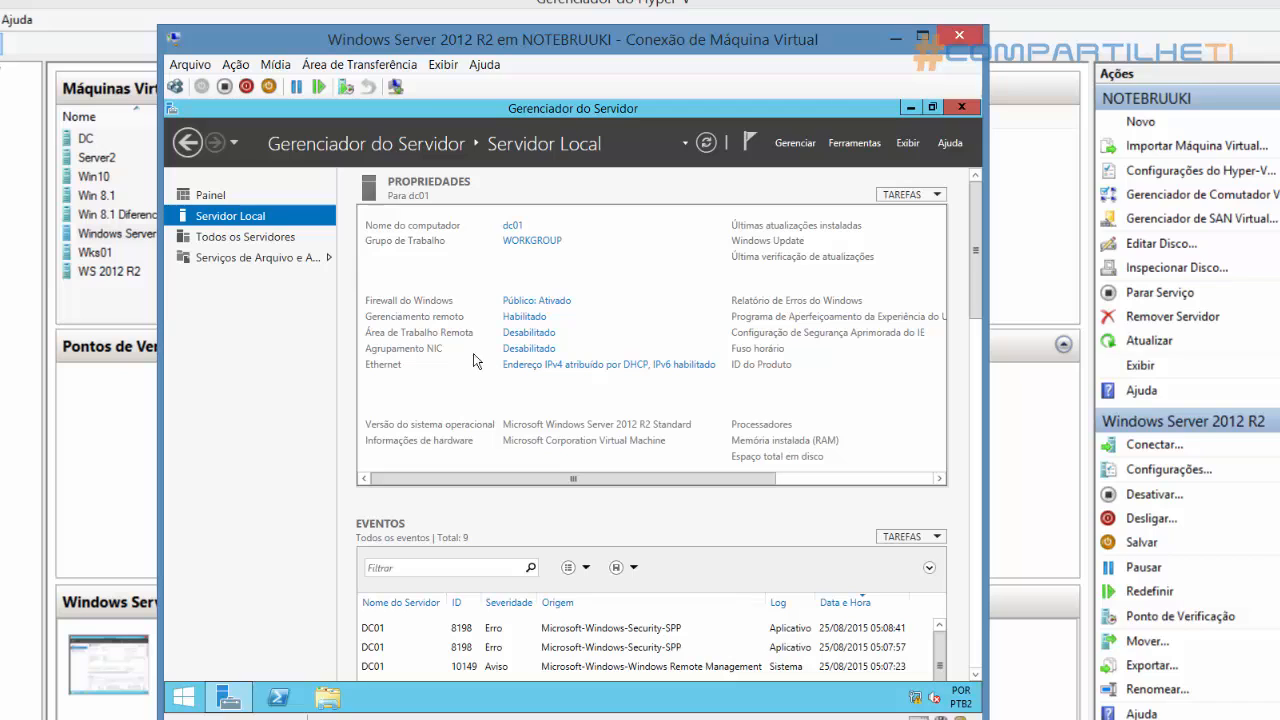
click(555, 375)
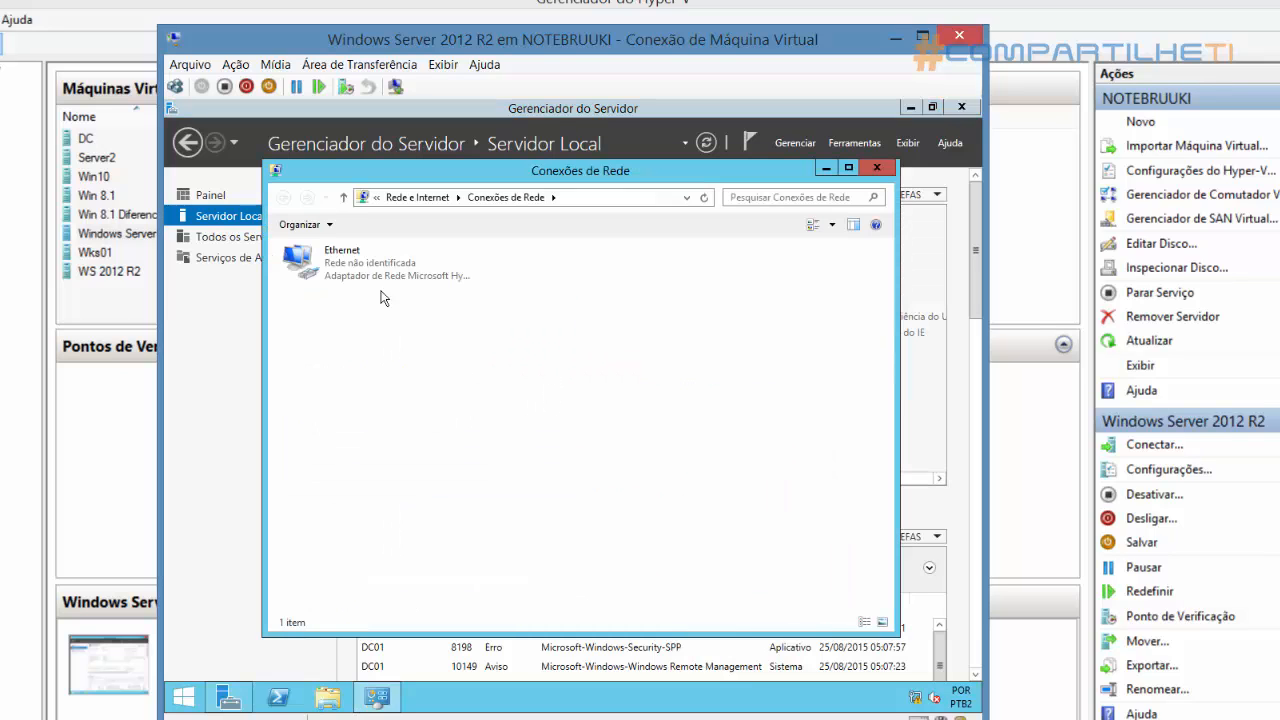
click(367, 288)
right_click(367, 288)
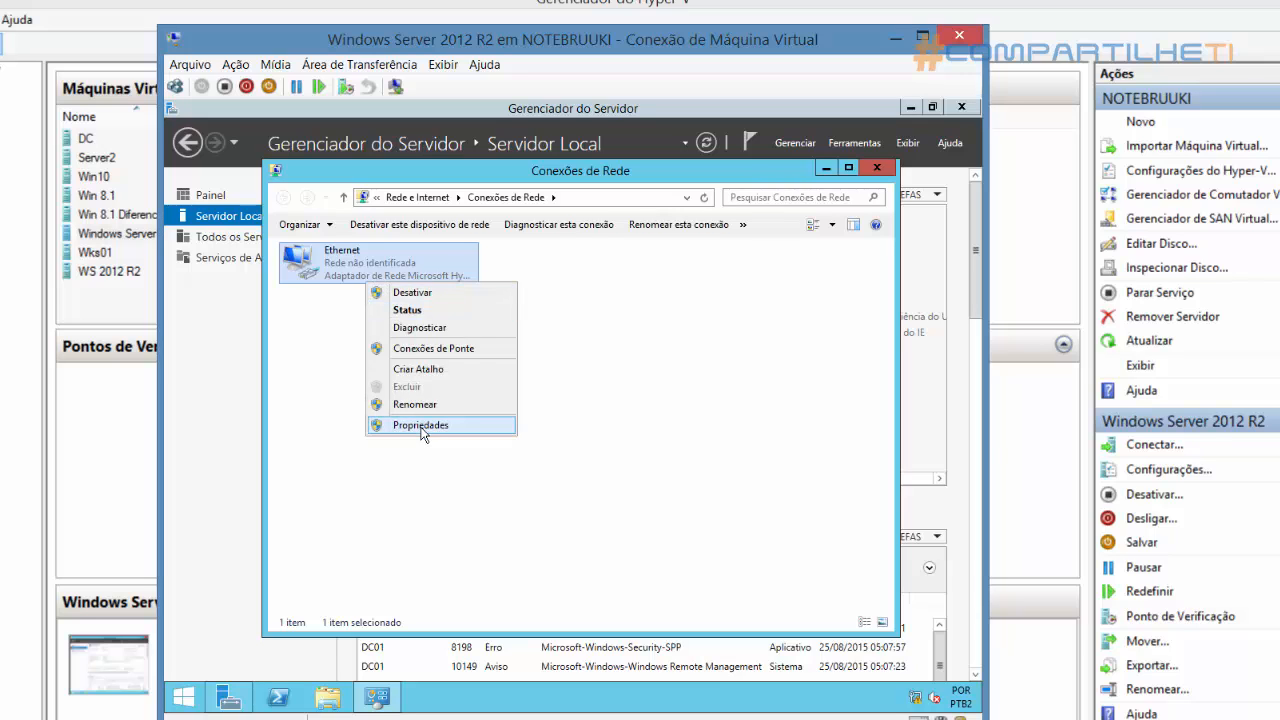
right_click(345, 266)
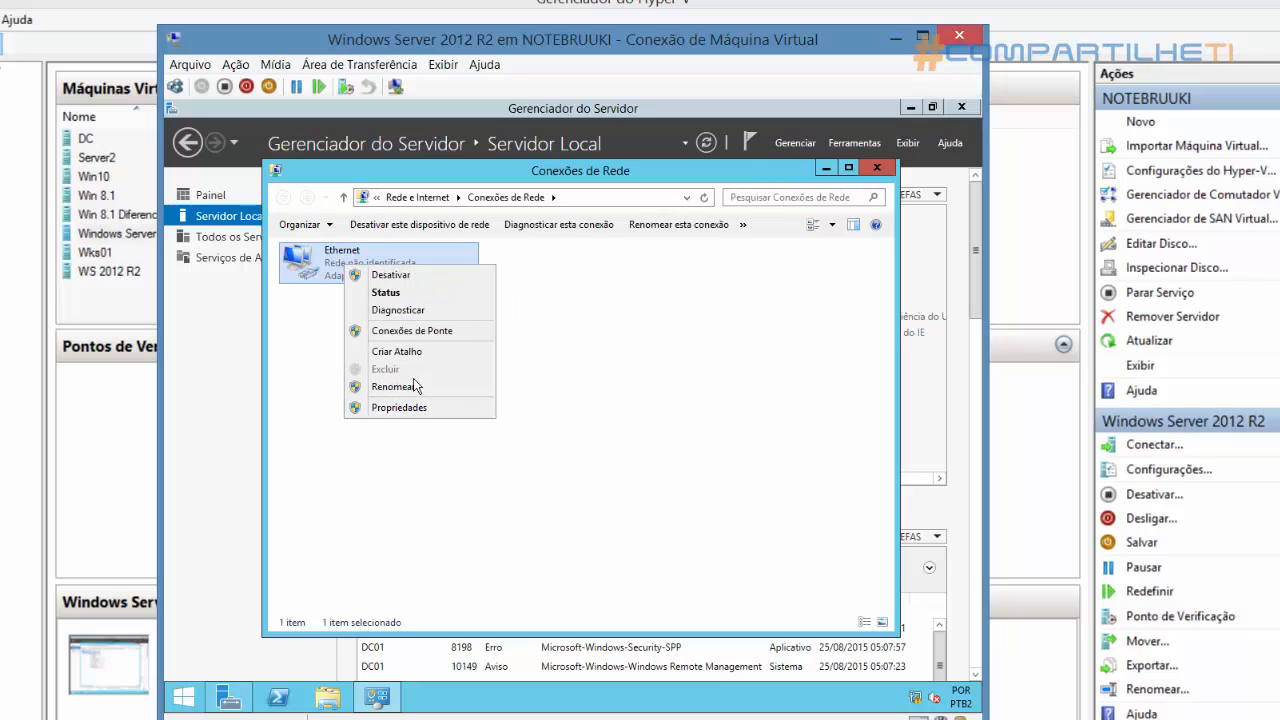
click(400, 408)
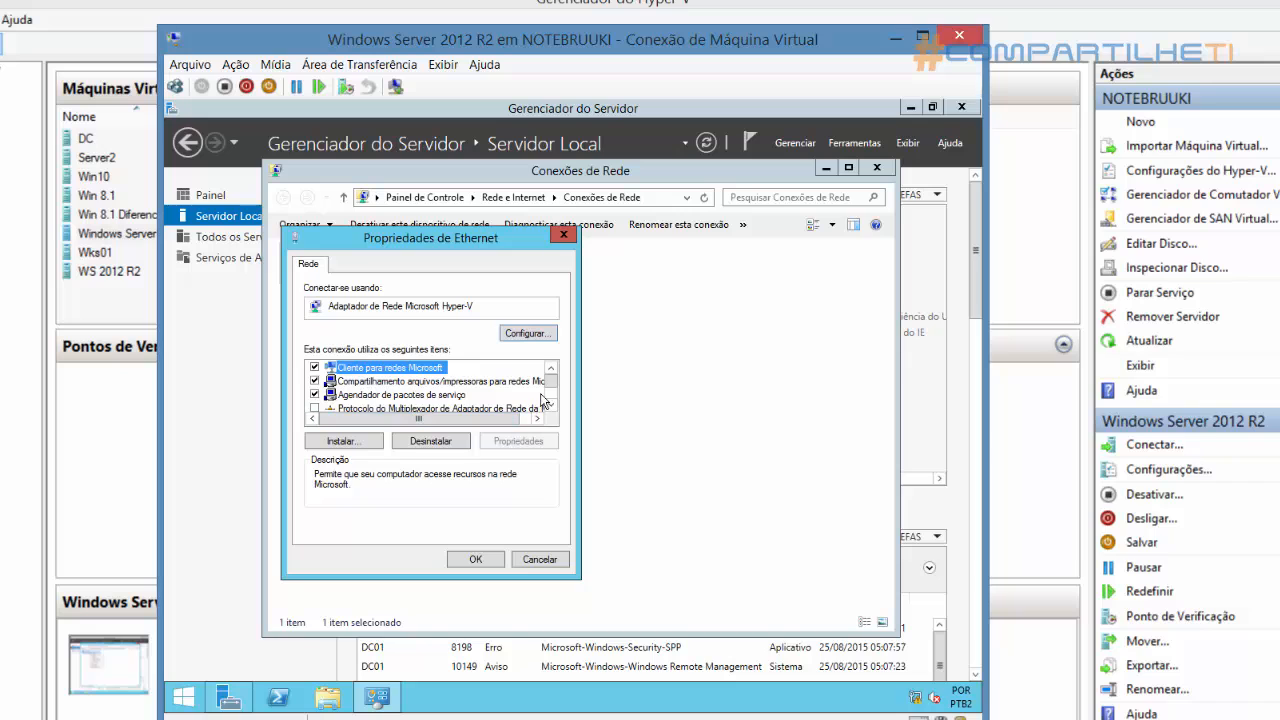
scroll(552, 400, down, 2)
double_click(385, 408)
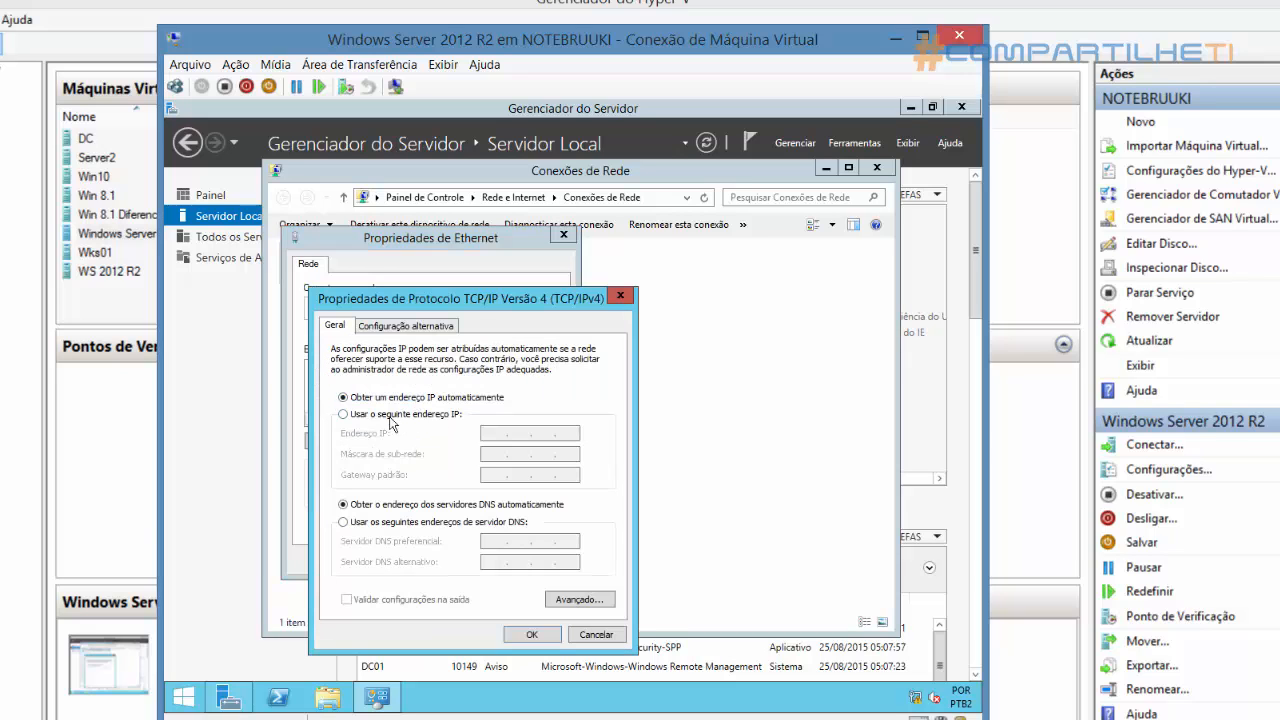
Assign the static IP address 192.168.0.1 with subnet mask 255.255.255.0, close the network windows and refresh the server properties
click(383, 416)
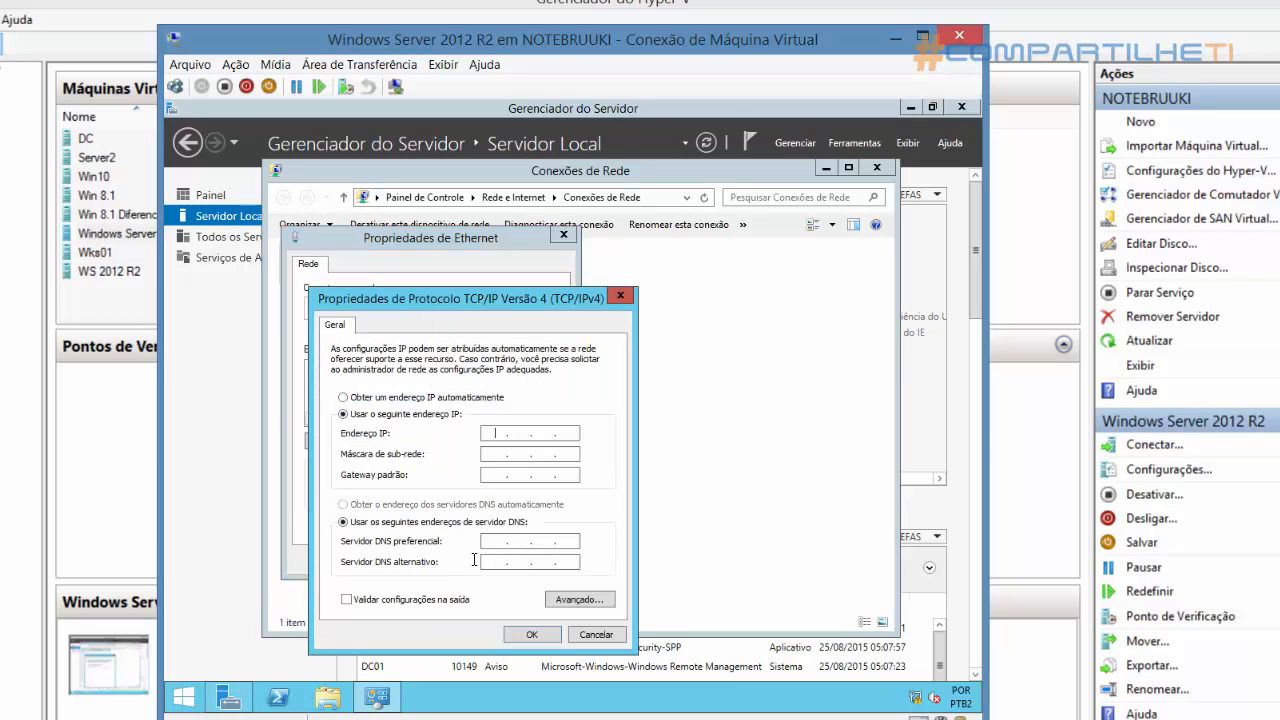
text(192.168.0.1)
click(489, 455)
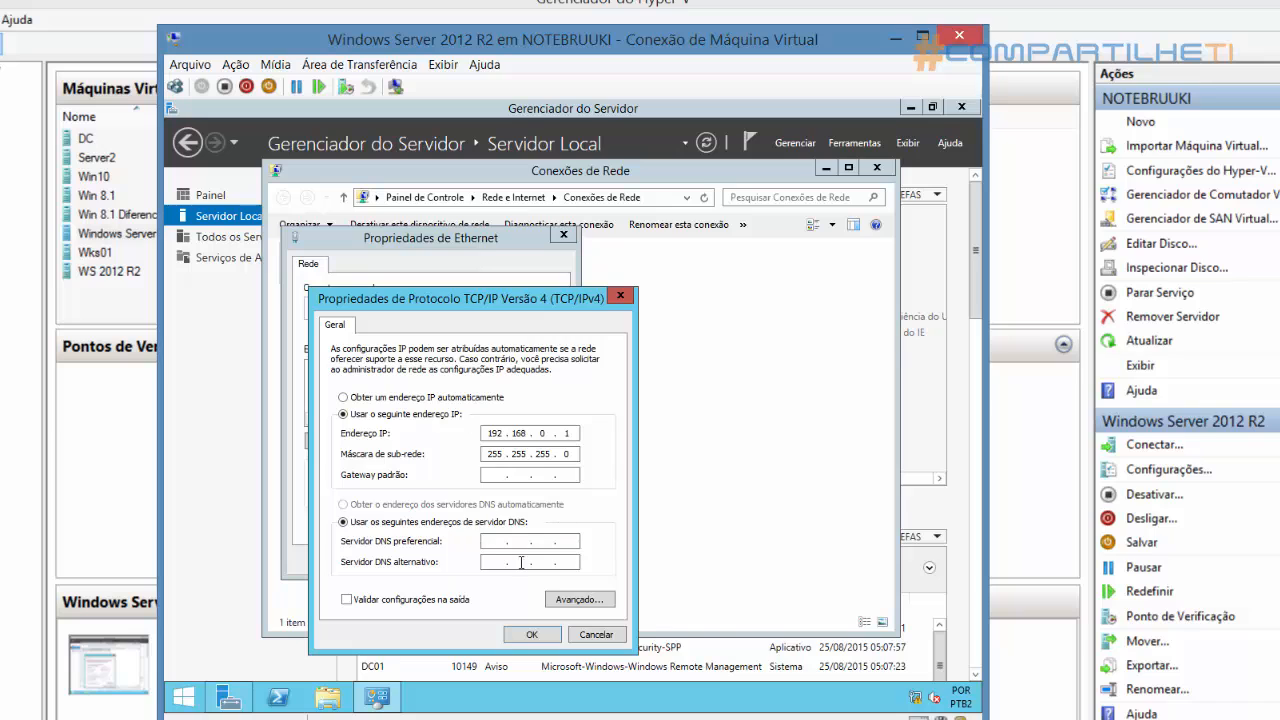
click(531, 635)
click(476, 565)
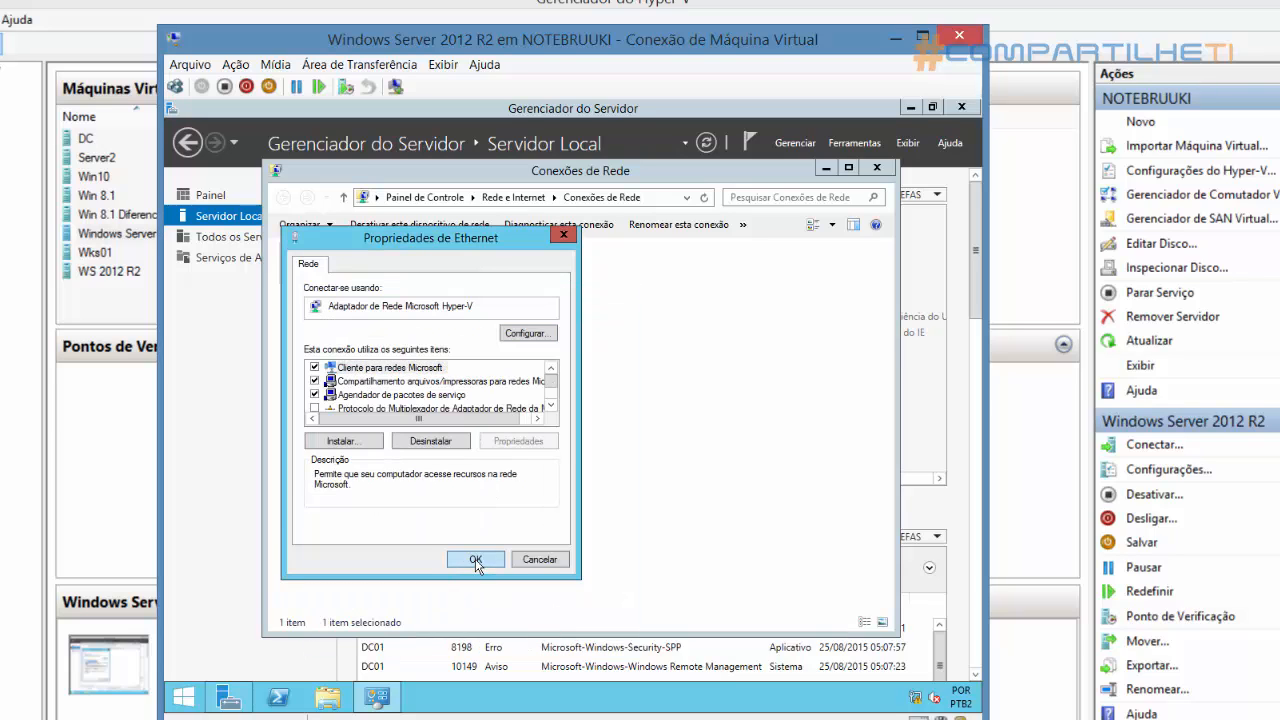
click(877, 166)
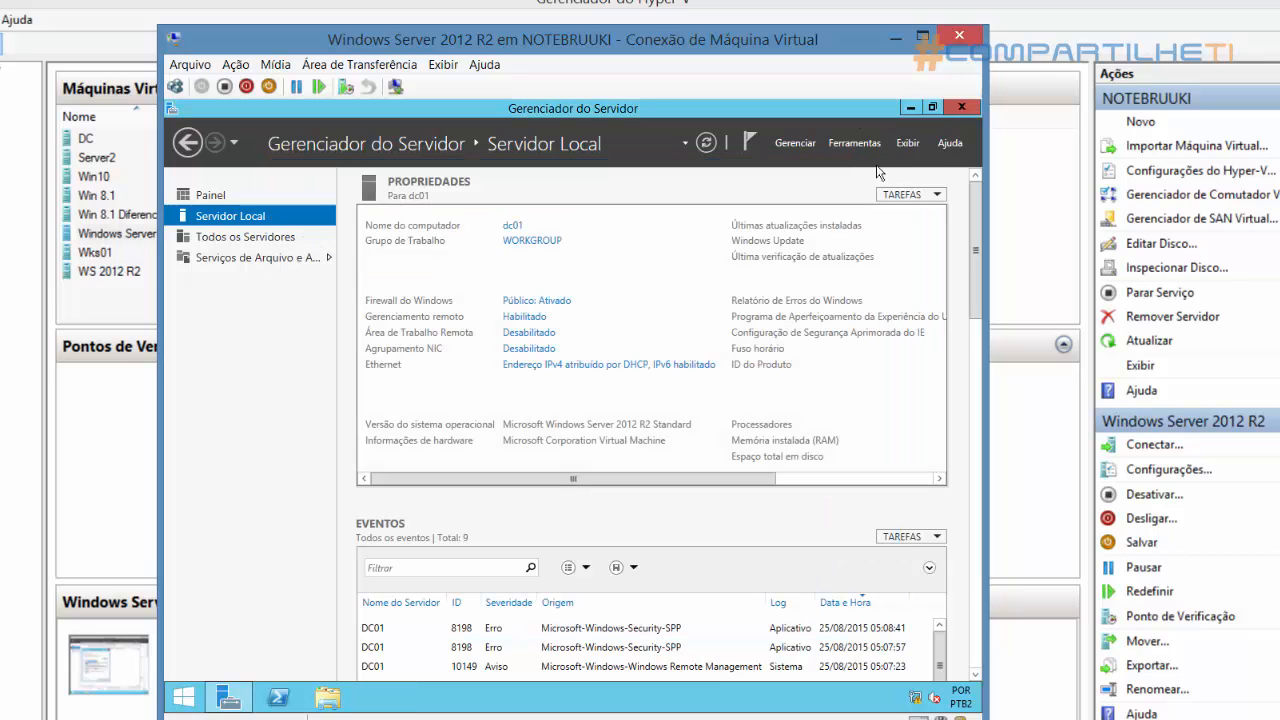
click(707, 143)
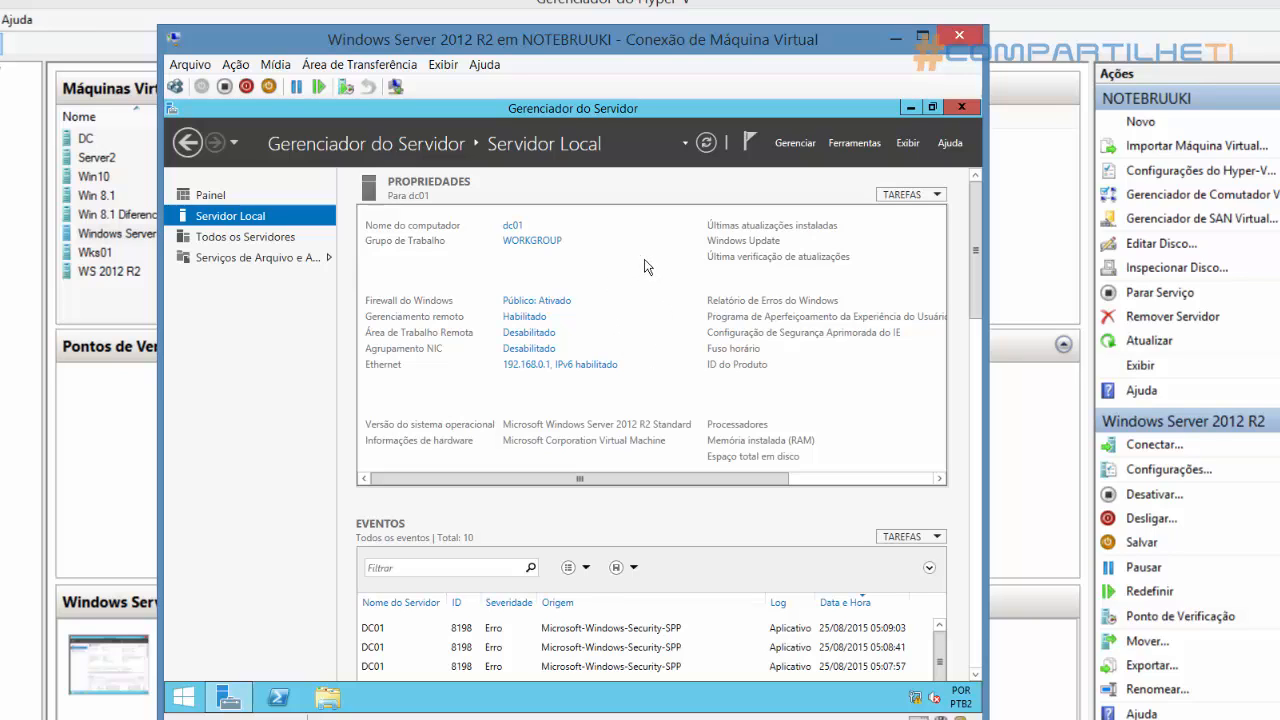
Start adding roles and features with a role-based installation, targeting server dc01 from the server pool
click(798, 144)
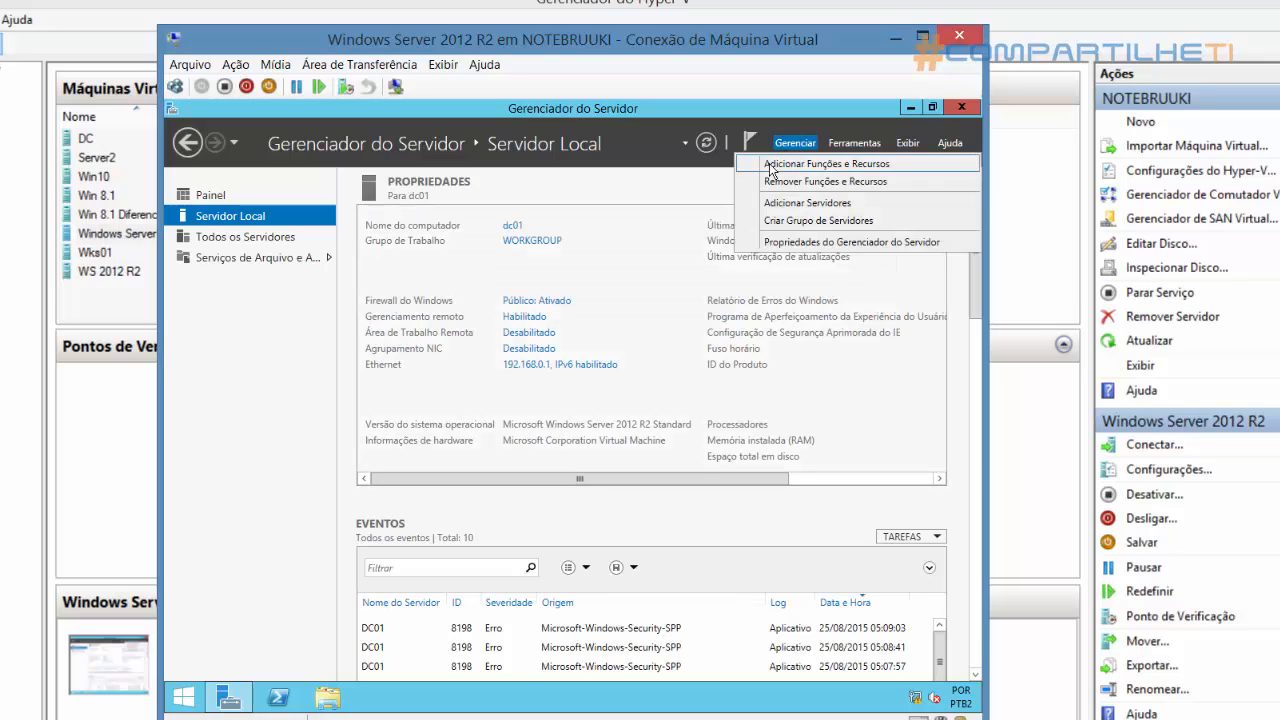
click(797, 164)
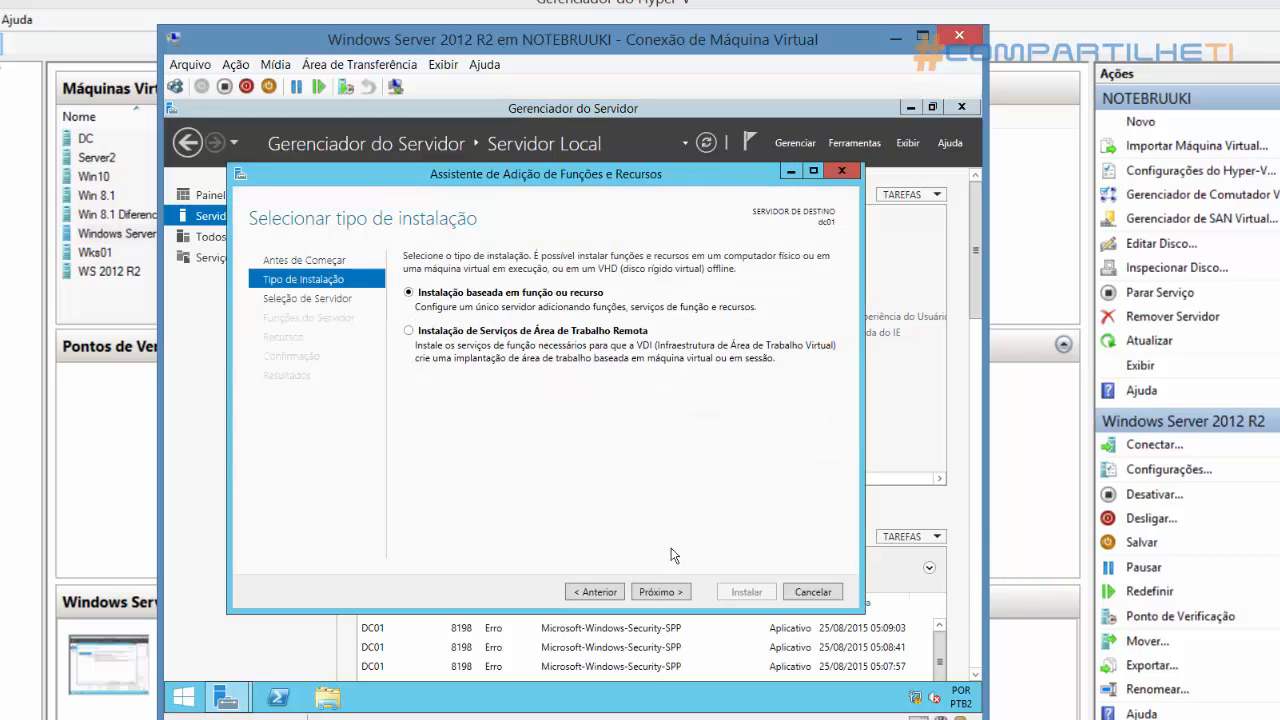
click(671, 594)
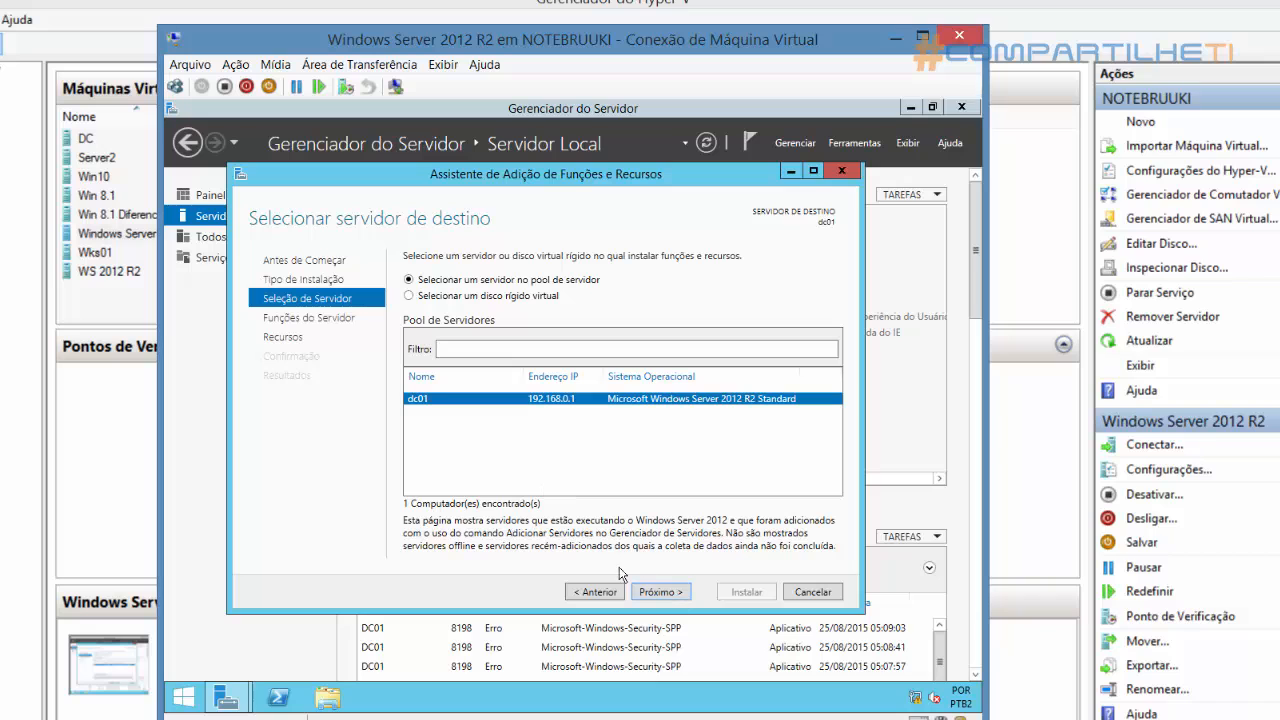
click(674, 596)
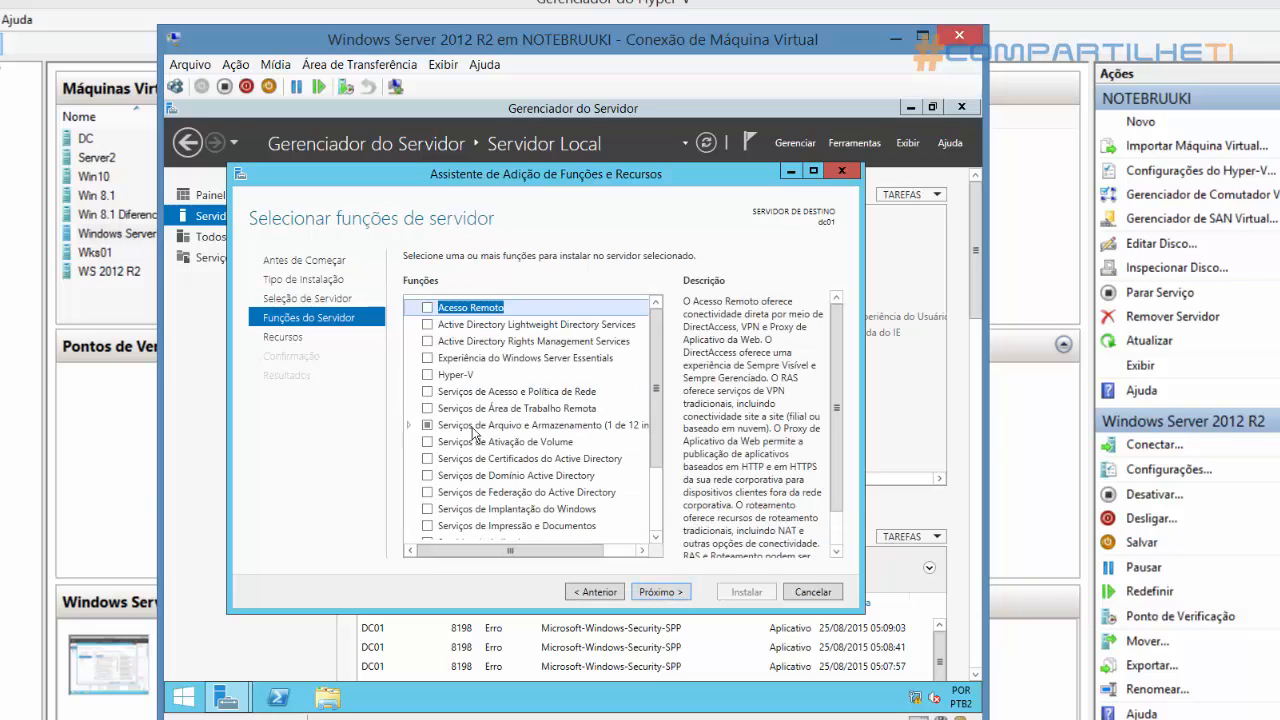
Select the Serviços de Domínio Active Directory role and add its required features, including the management tools
drag(659, 378, 659, 402)
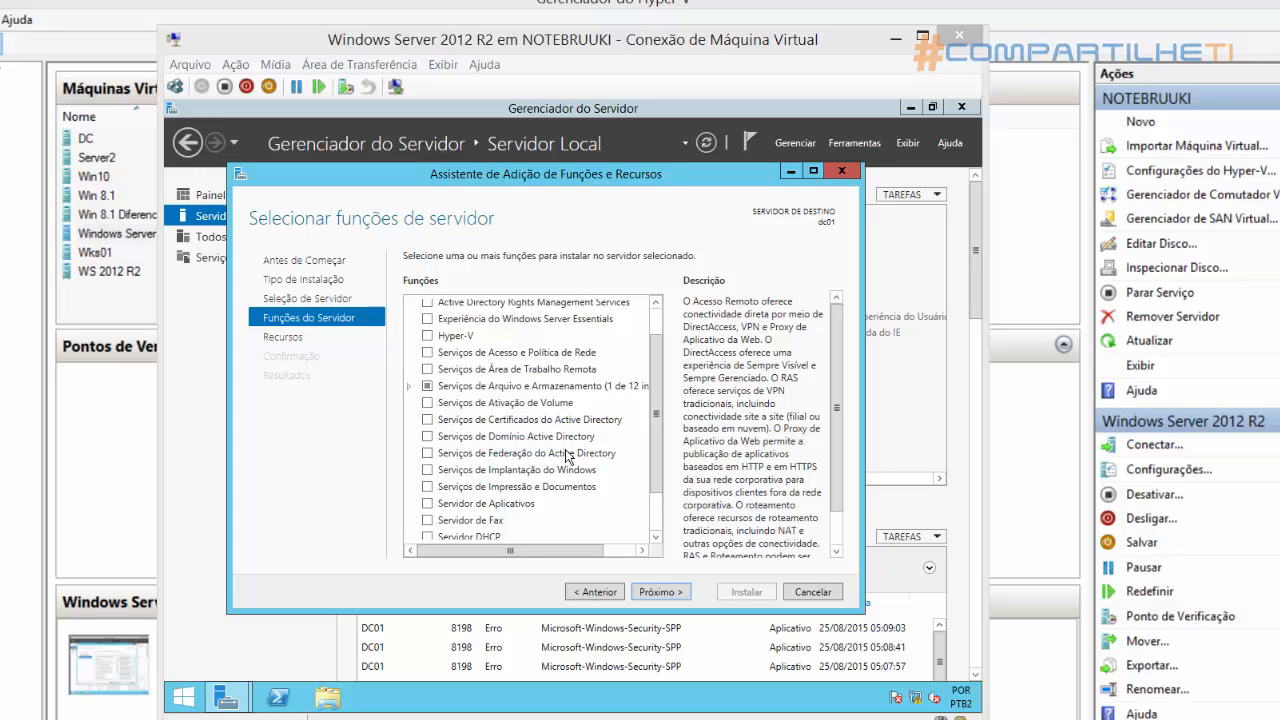
click(424, 436)
click(425, 436)
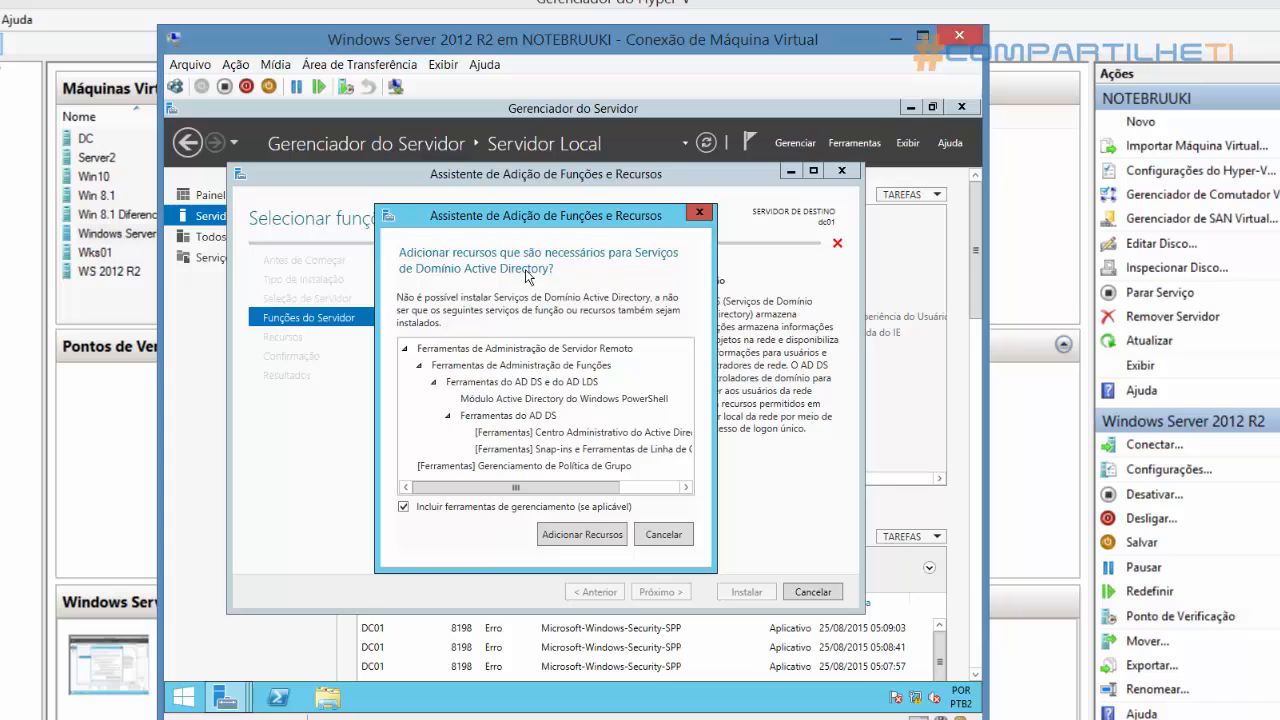
click(580, 536)
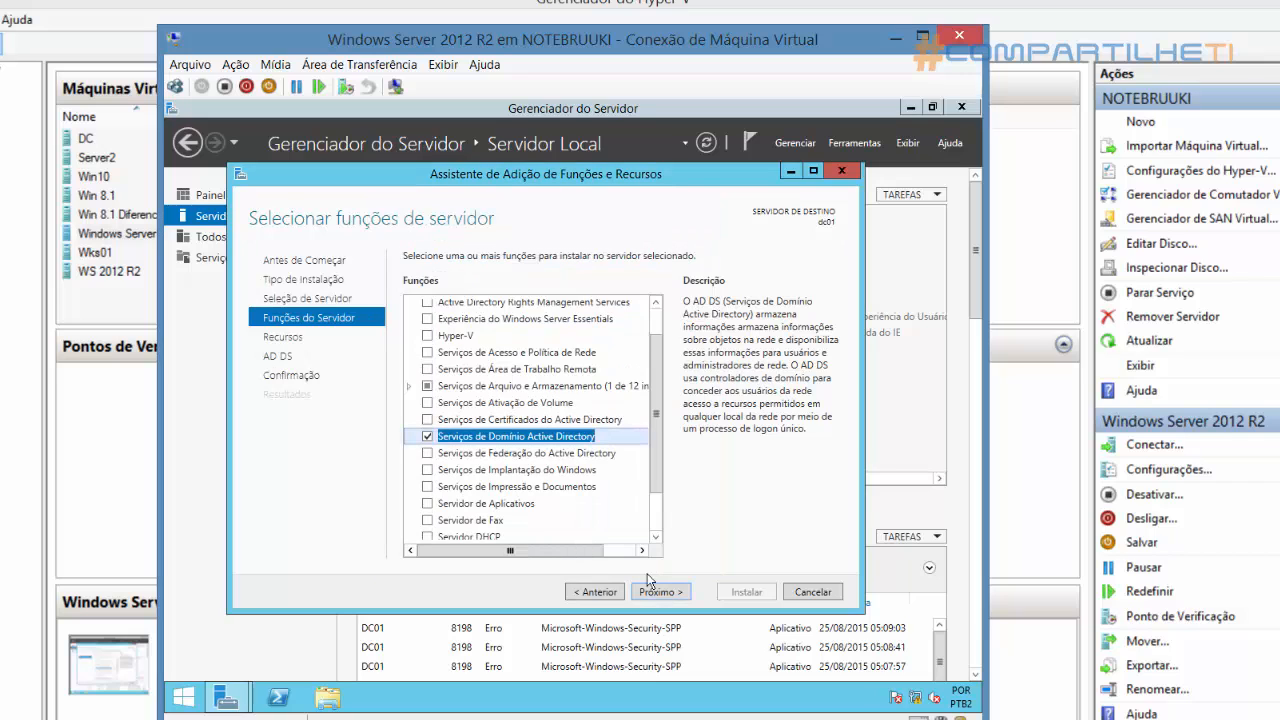
Install the Active Directory Domain Services role without extra features or automatic restart, and close the wizard once installation finishes
click(677, 598)
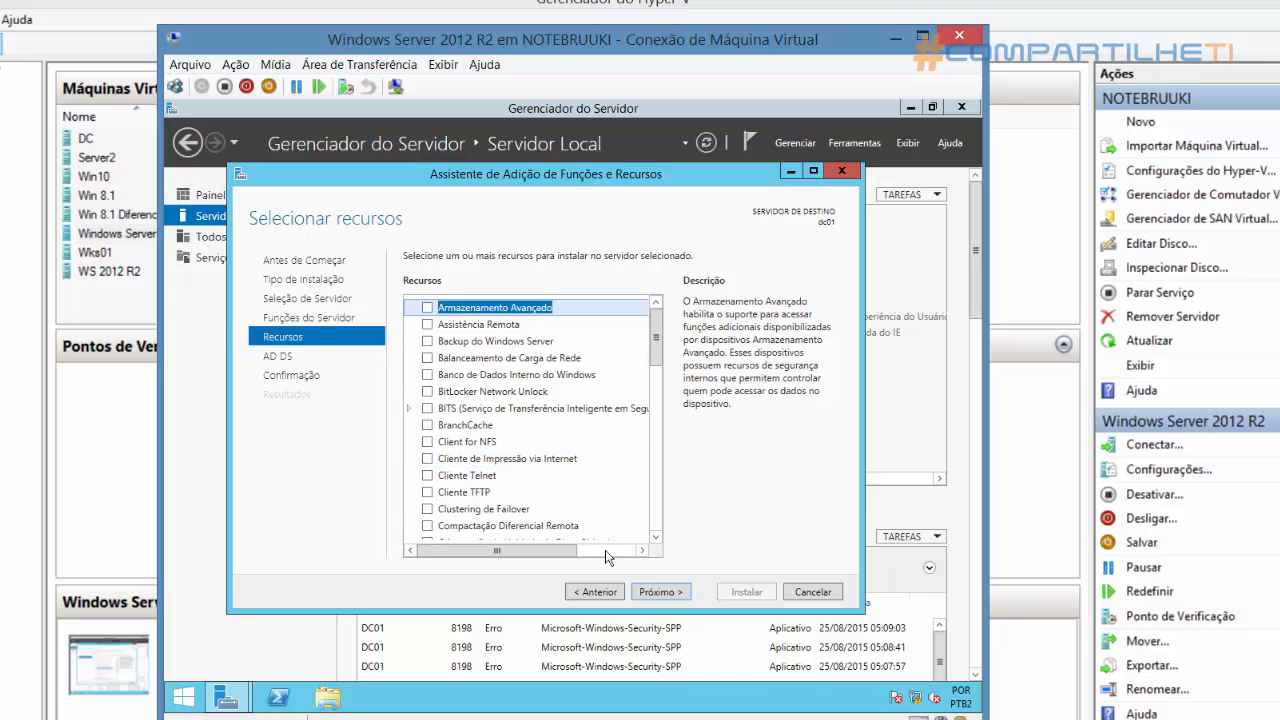
click(657, 592)
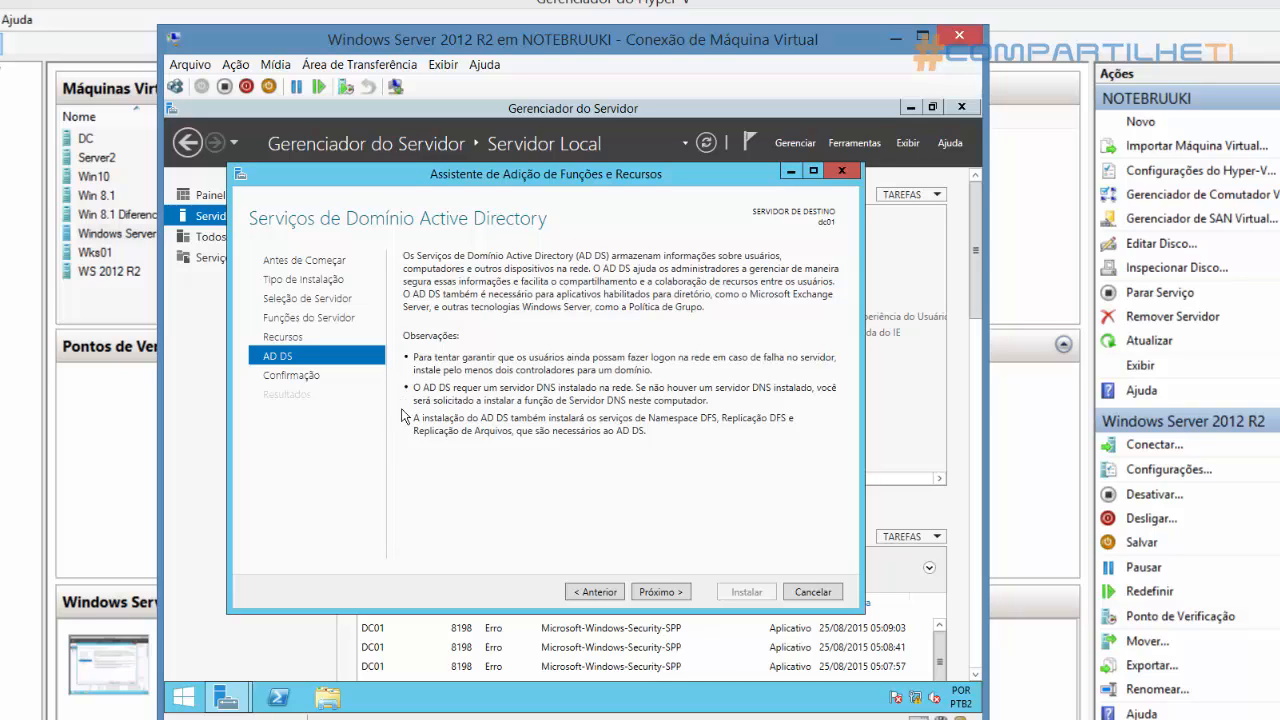
click(668, 593)
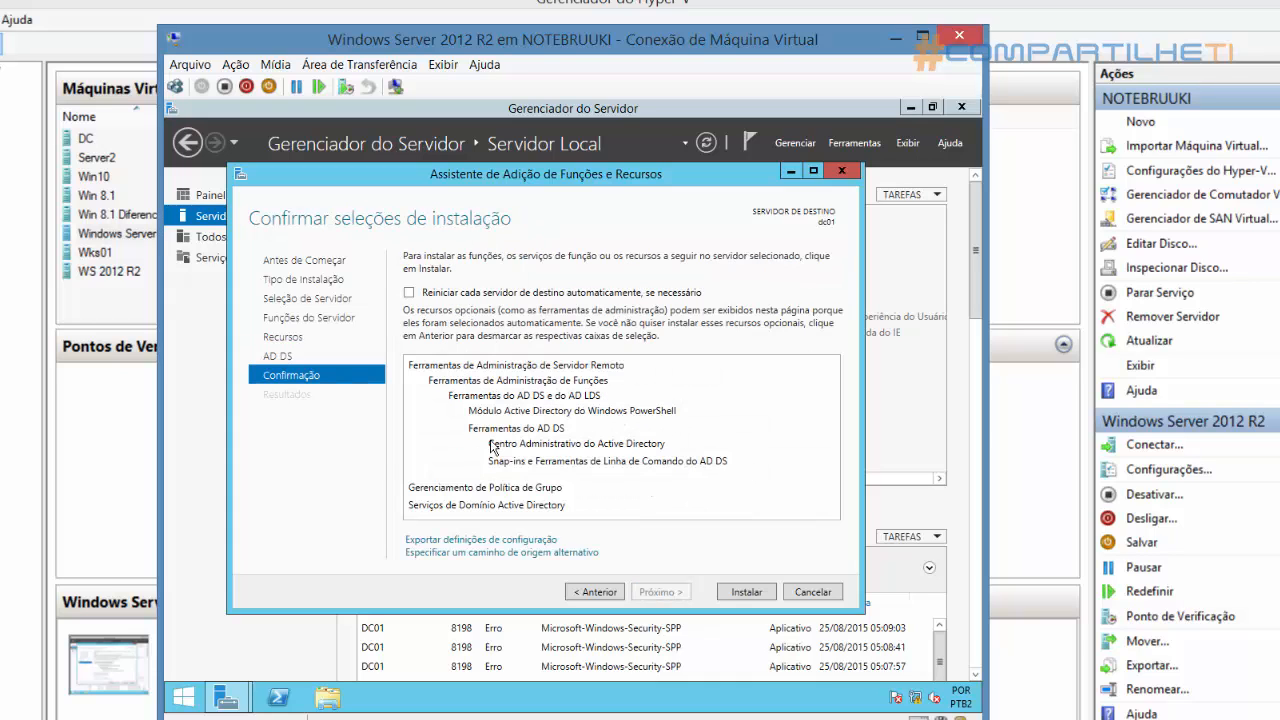
click(745, 592)
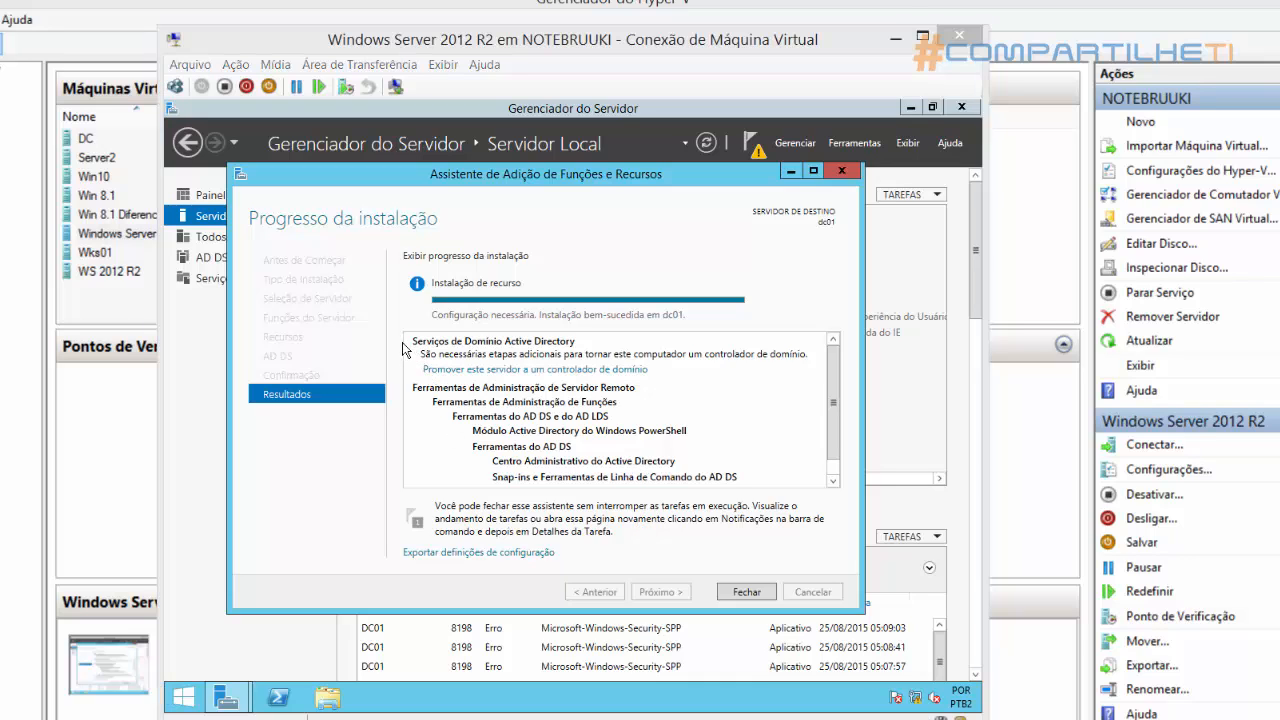
mouse_move(407, 345)
mouse_down()
mouse_move(589, 381)
mouse_move(822, 378)
mouse_up()
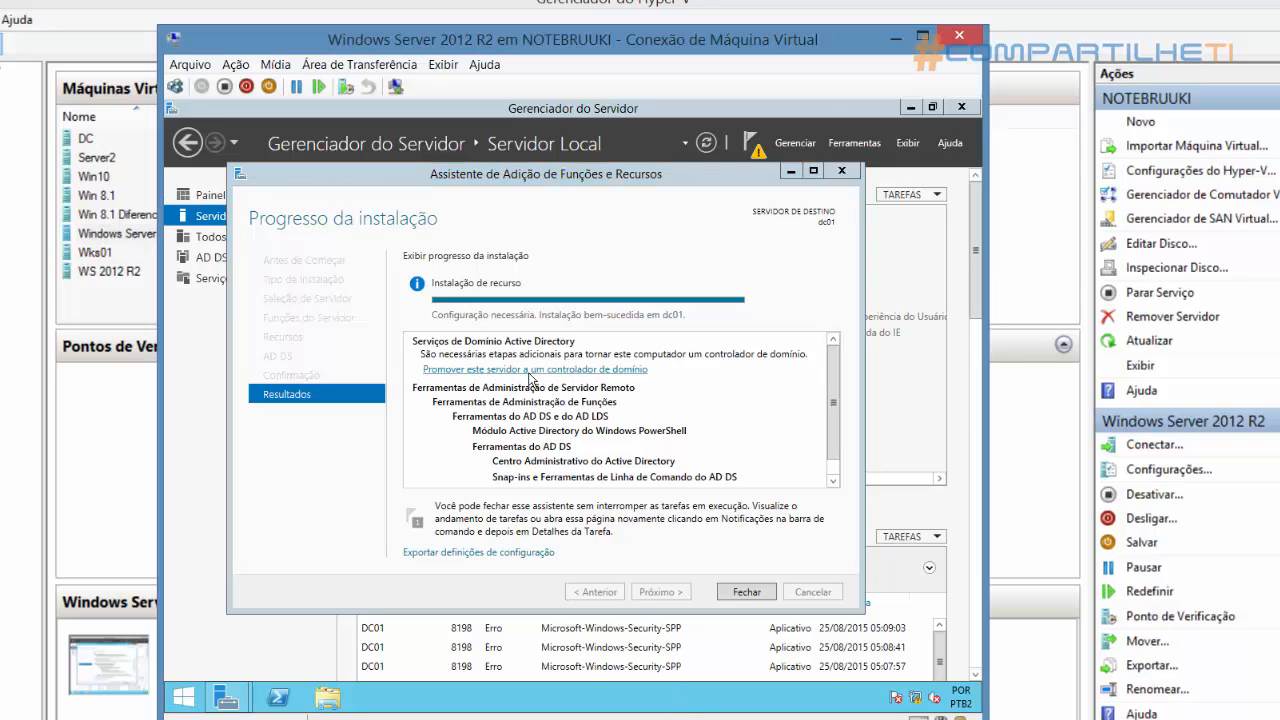
click(745, 592)
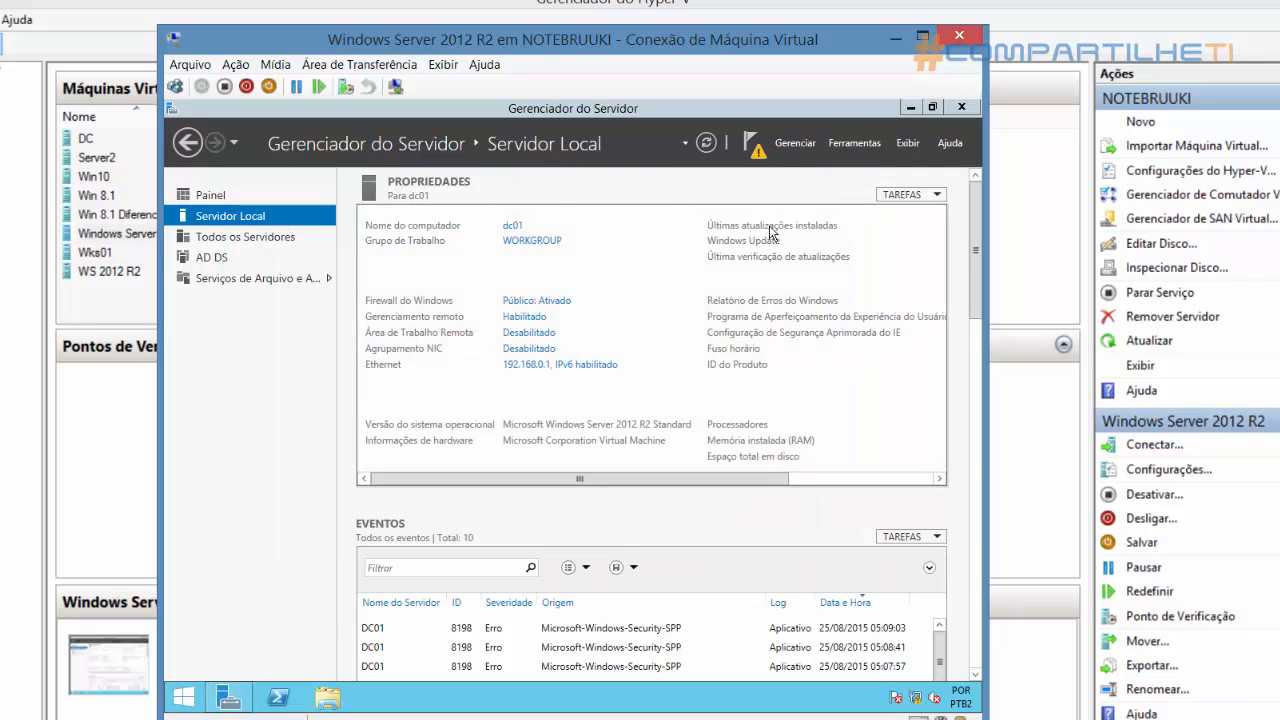
Start promoting this server to a domain controller from the pending post-deployment configuration notification
click(752, 145)
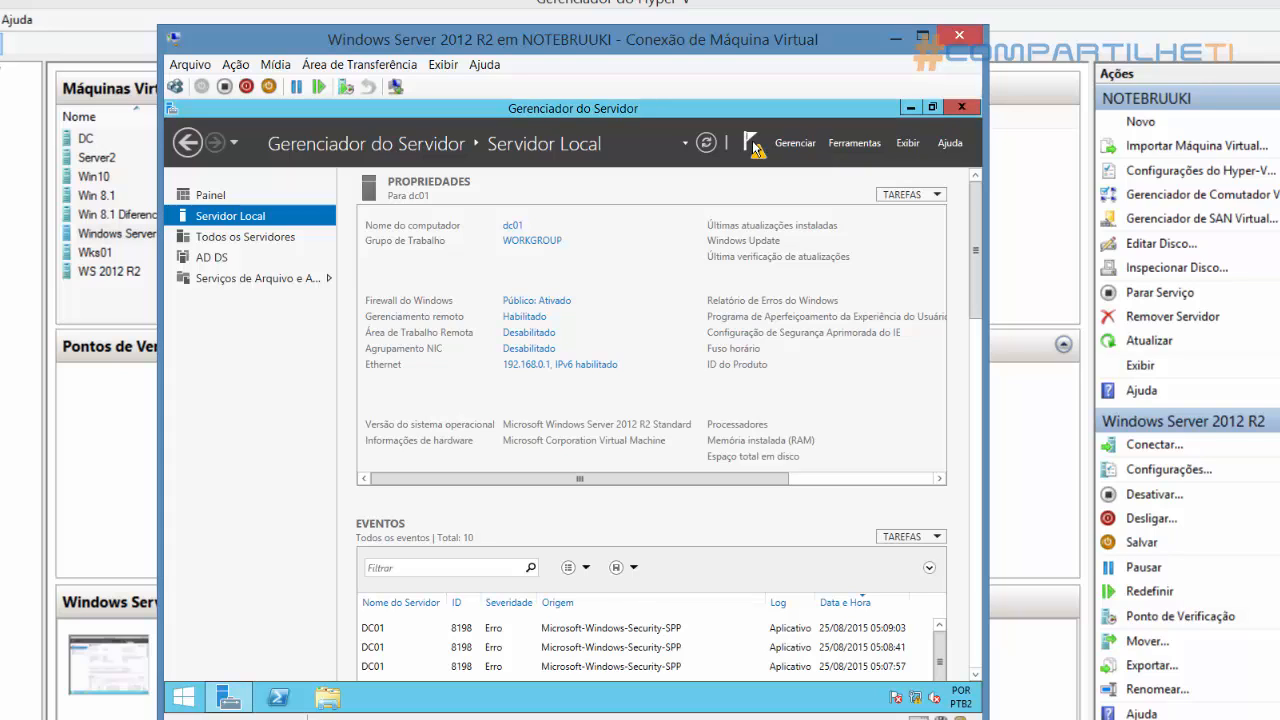
click(752, 145)
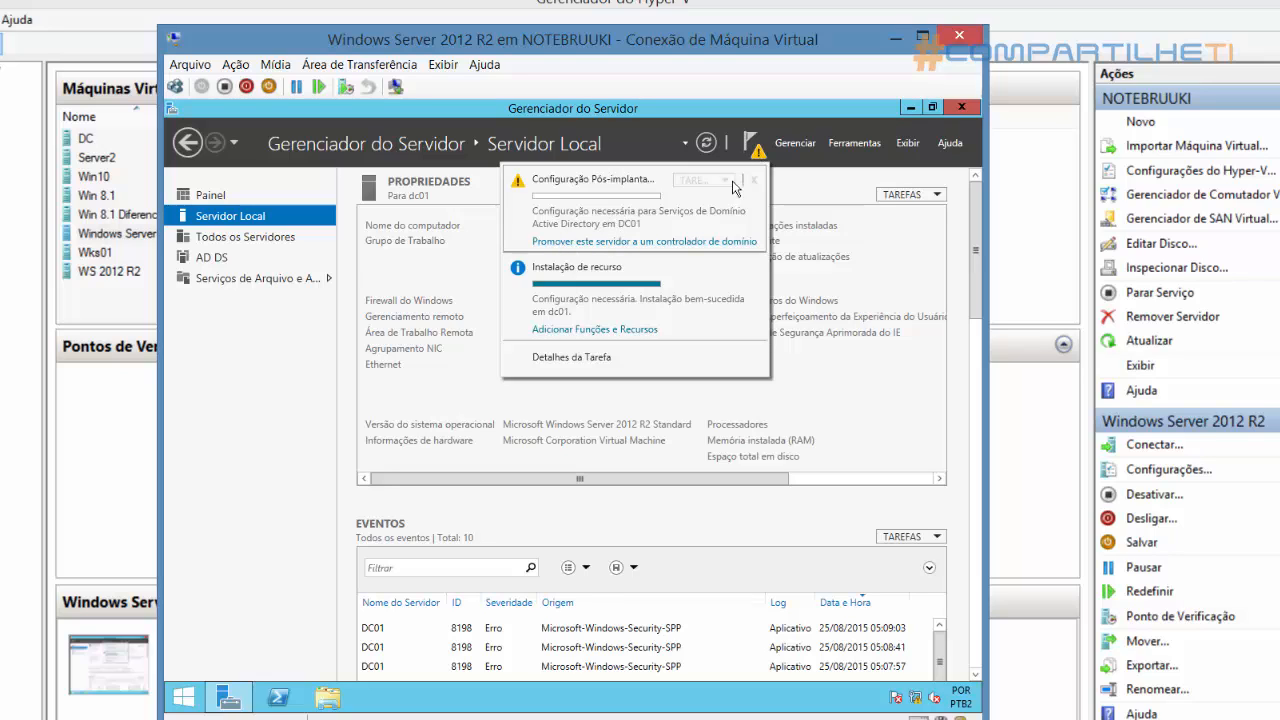
click(614, 243)
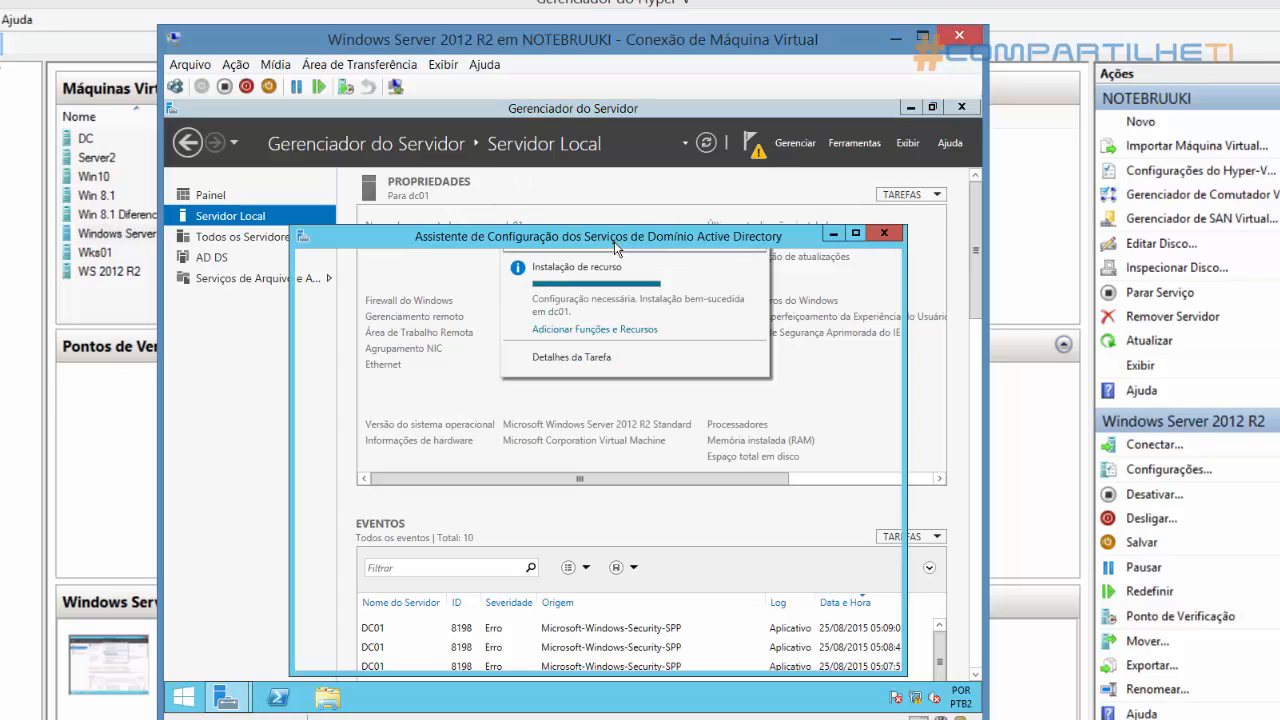
drag(608, 238, 590, 228)
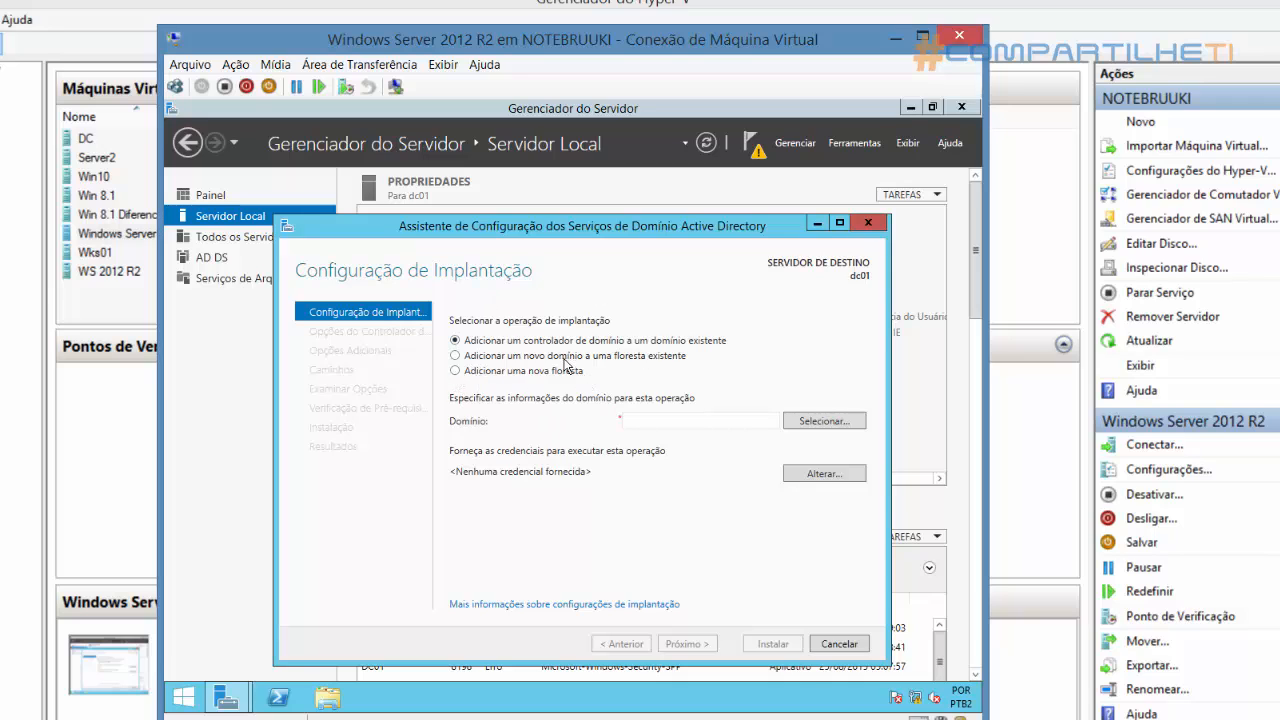
Choose to add a new forest with the root domain name compartilheti.com and continue to the domain controller options
click(456, 371)
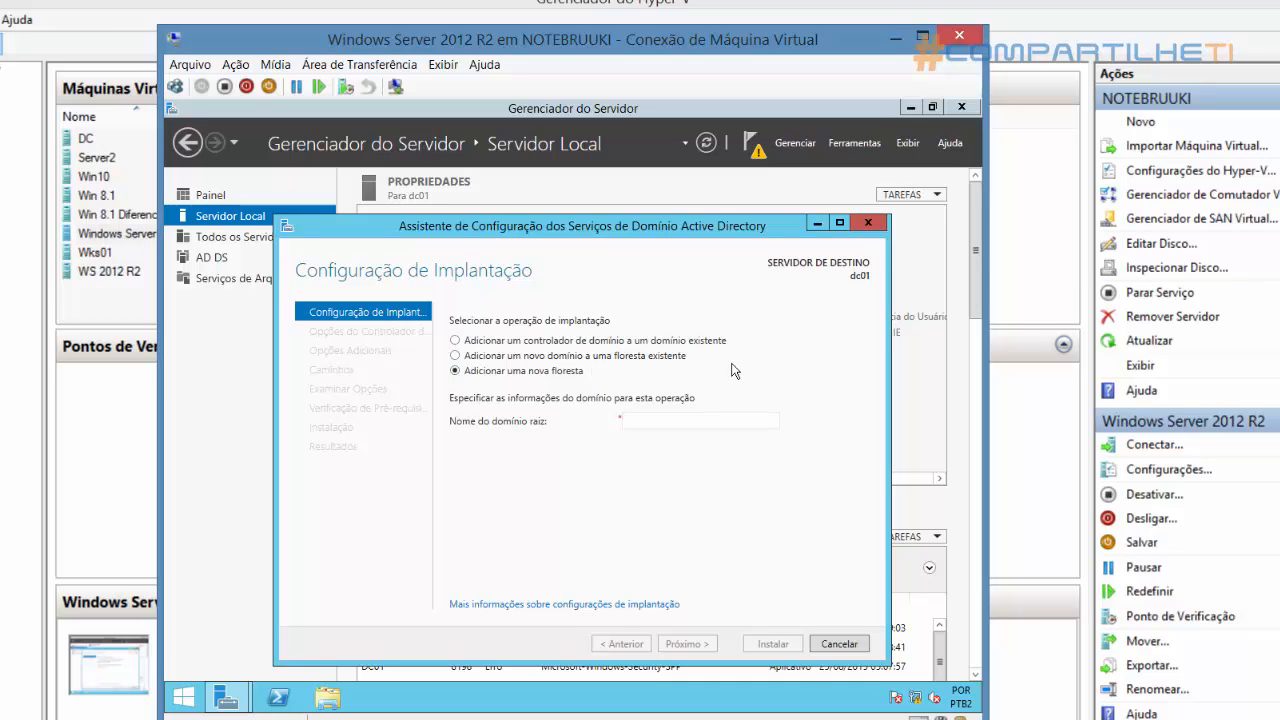
click(640, 424)
text(compartilhet)
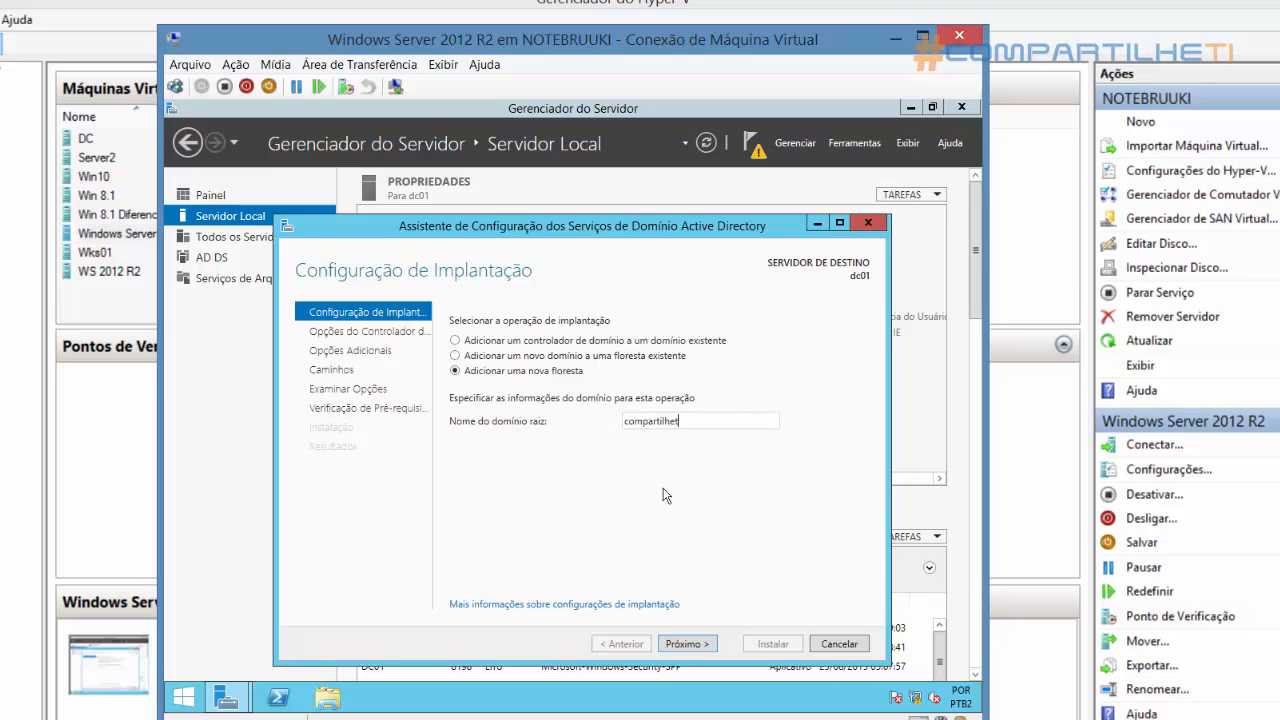
text(i.com)
click(707, 640)
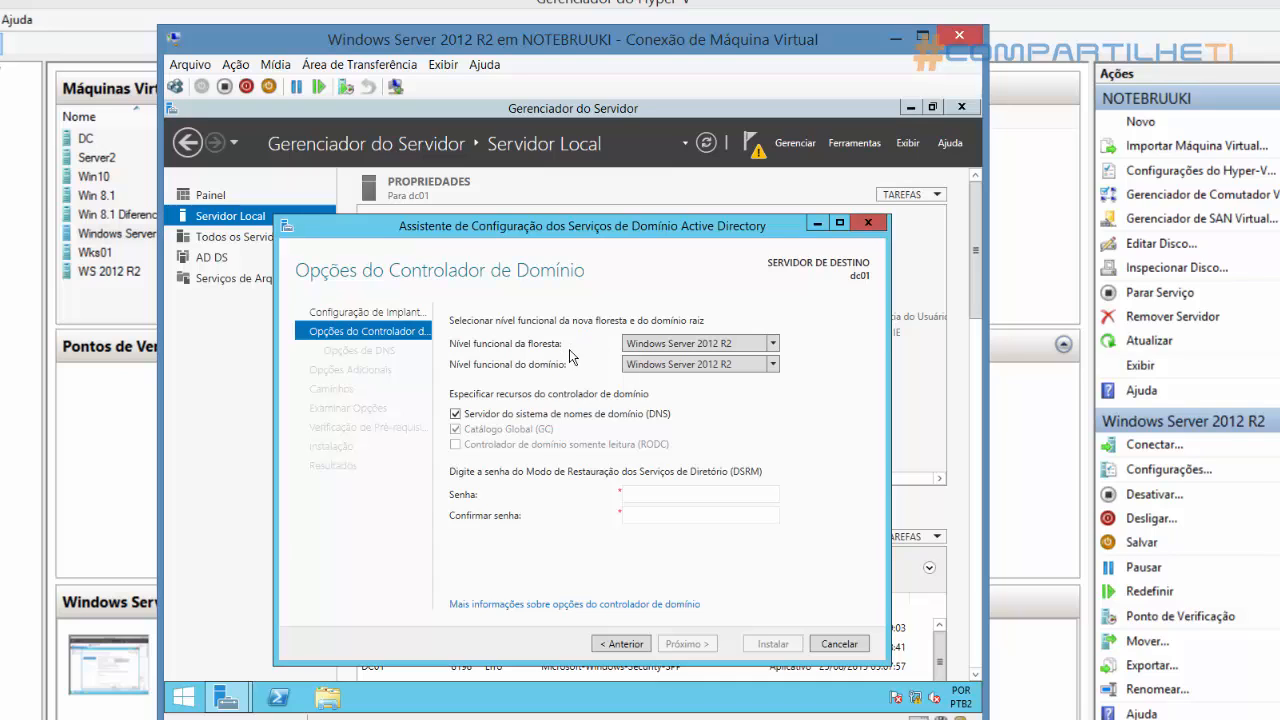
Try Windows Server 2008 as the forest functional level, then return it to Windows Server 2012 R2
click(774, 344)
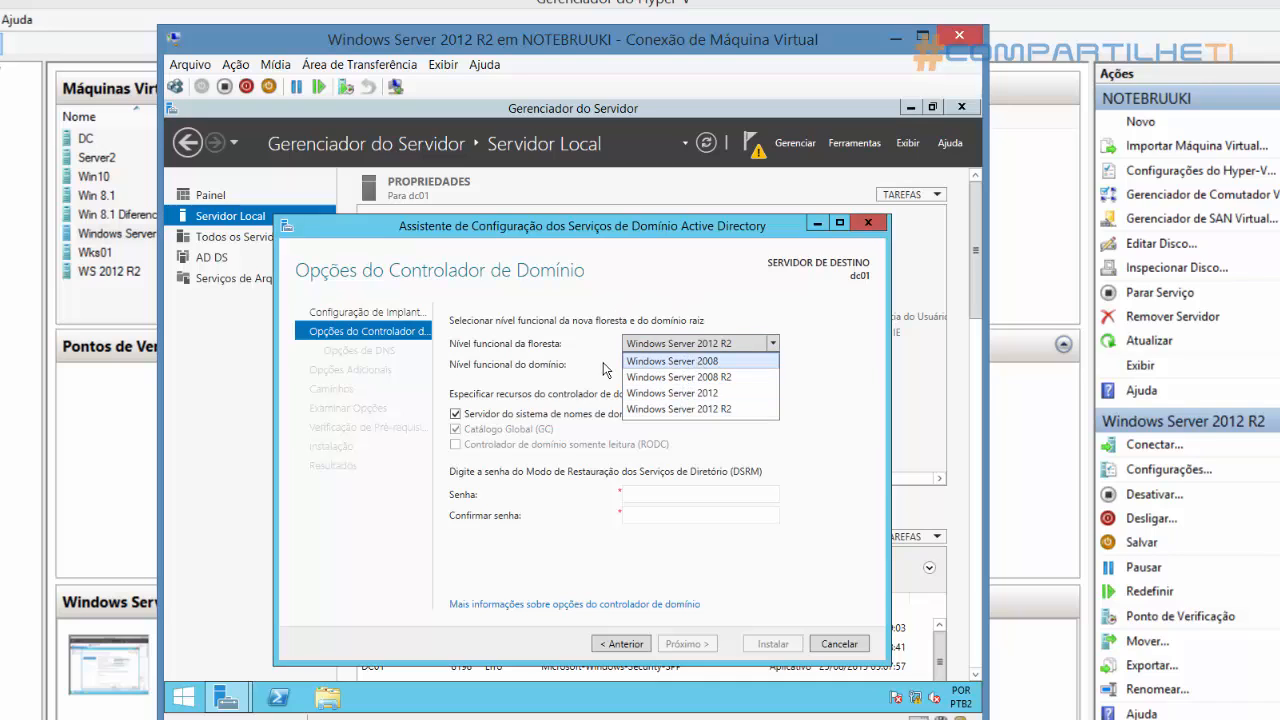
click(706, 321)
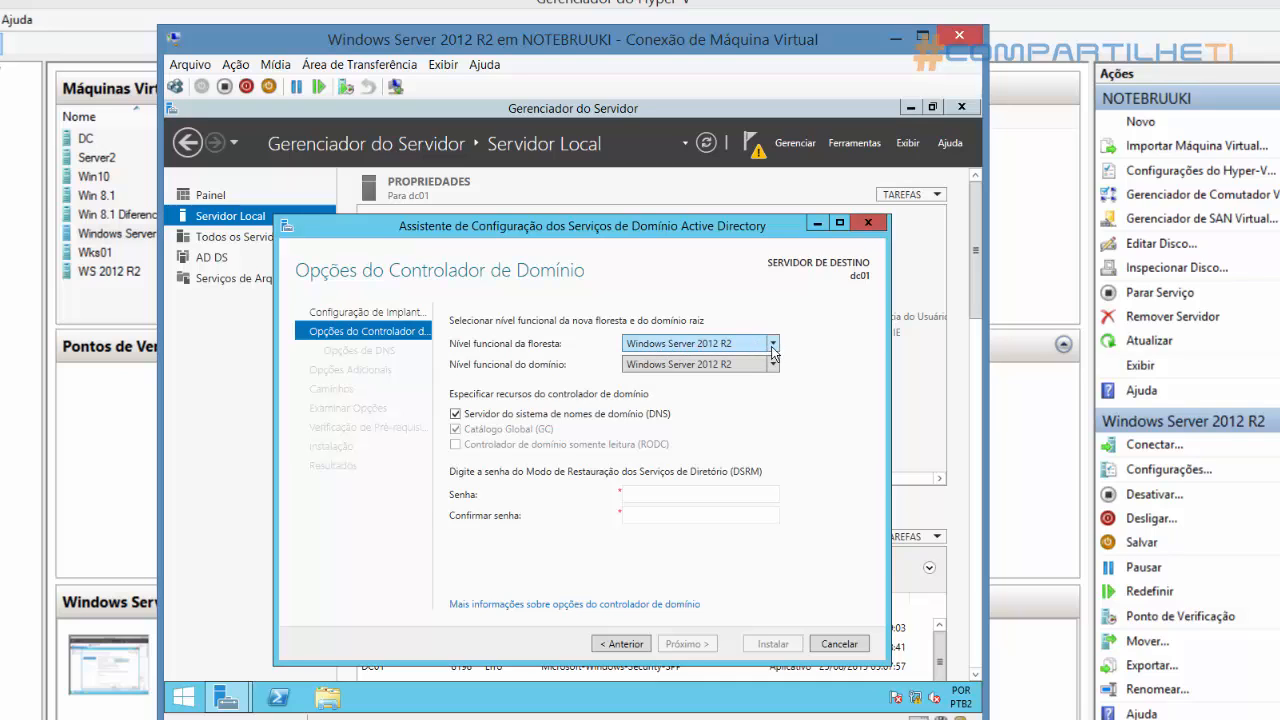
click(773, 343)
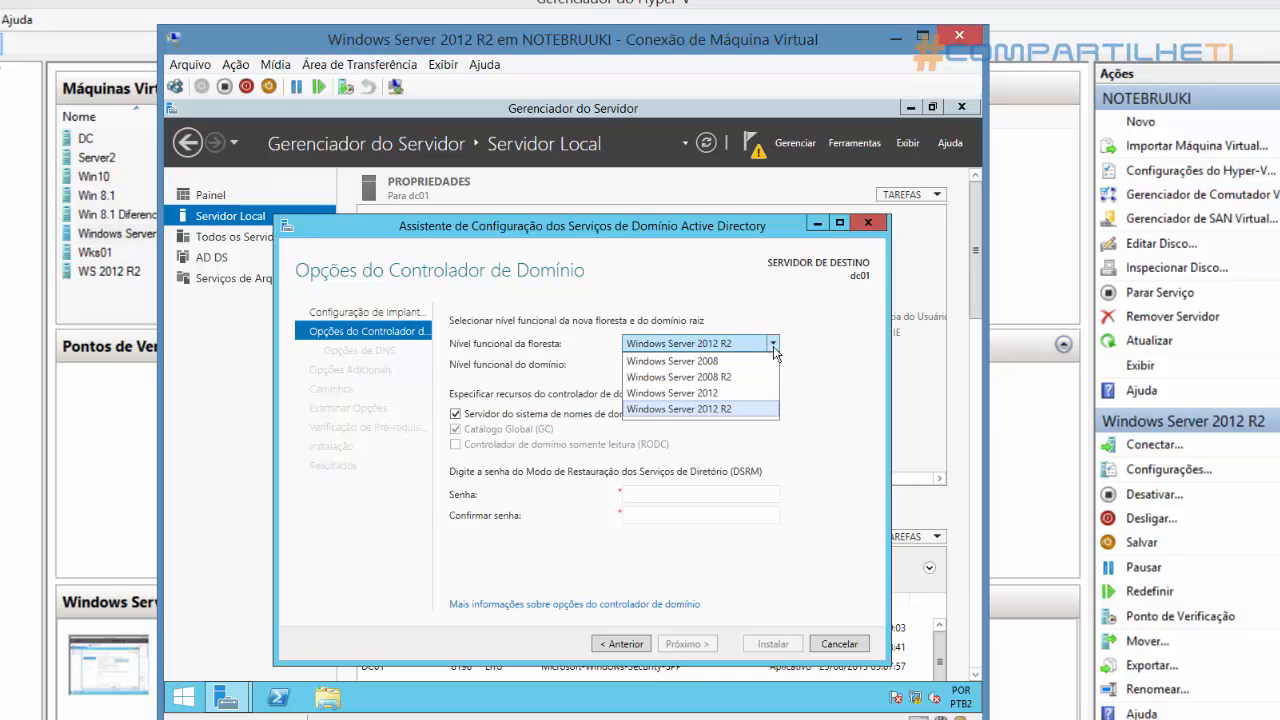
click(682, 361)
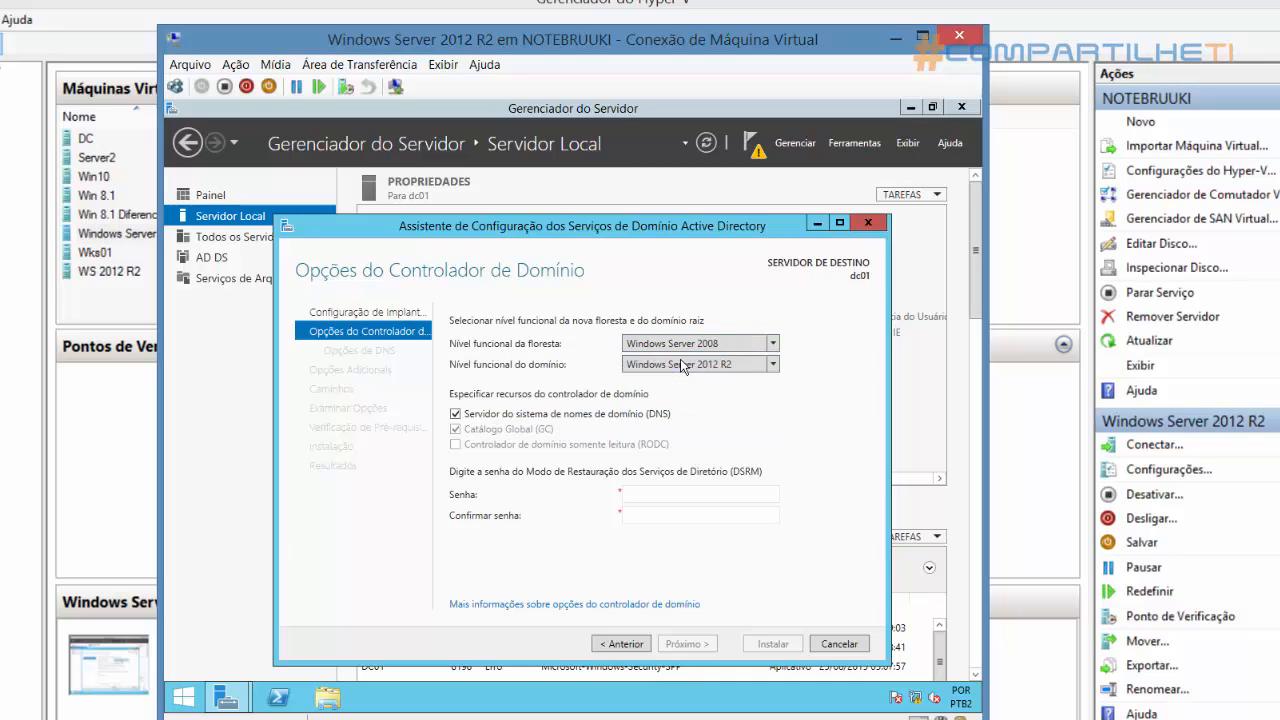
click(774, 345)
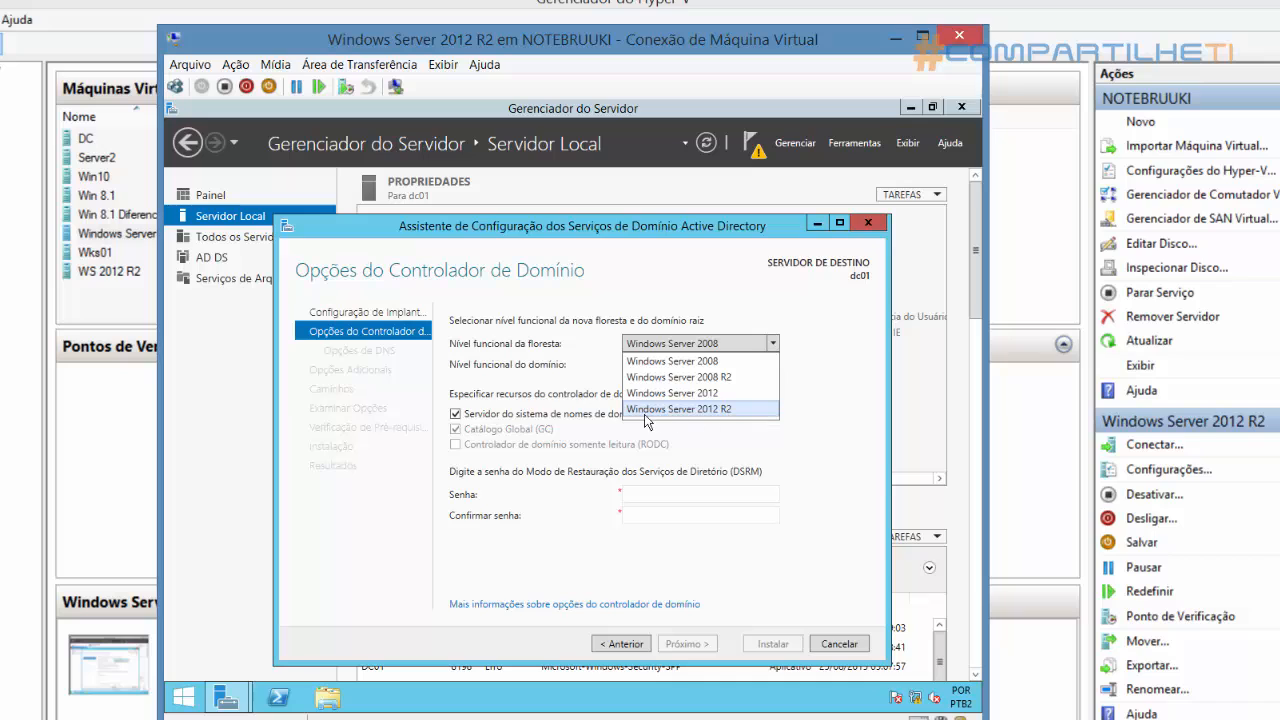
click(727, 410)
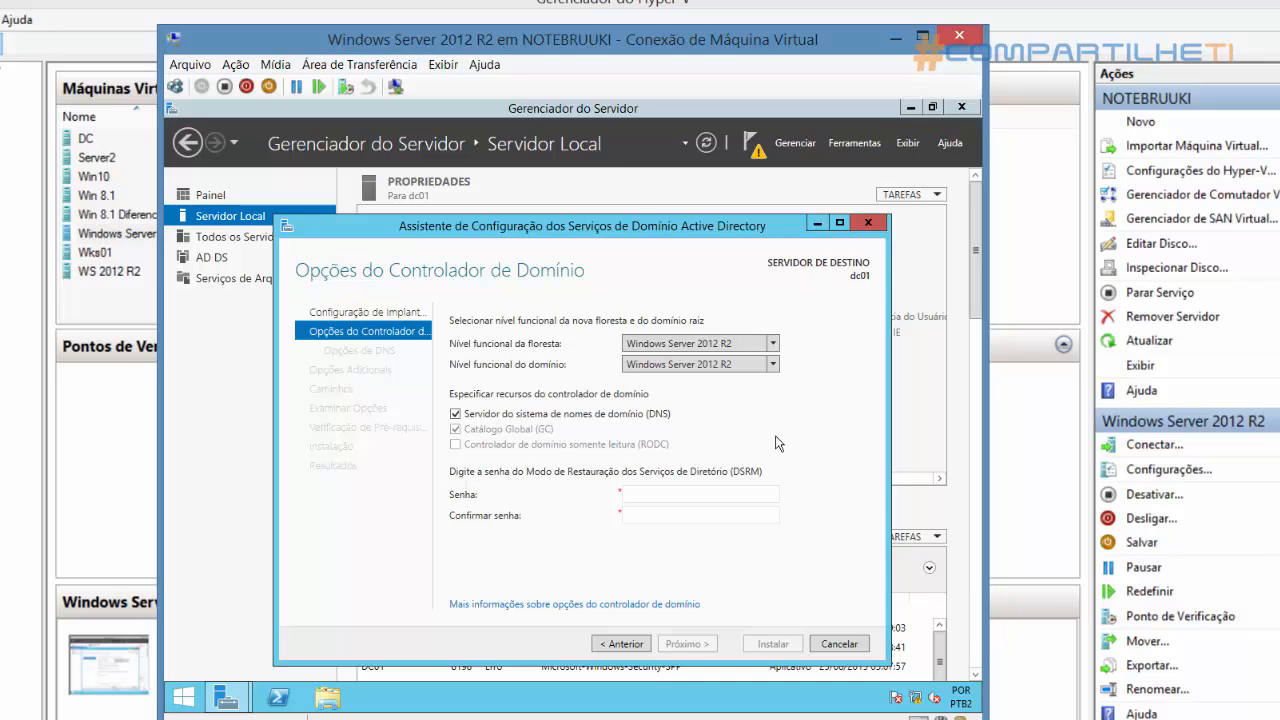
Enter and confirm the Directory Services Restore Mode (DSRM) password, and accept the domain controller options
click(708, 497)
key(Tab)
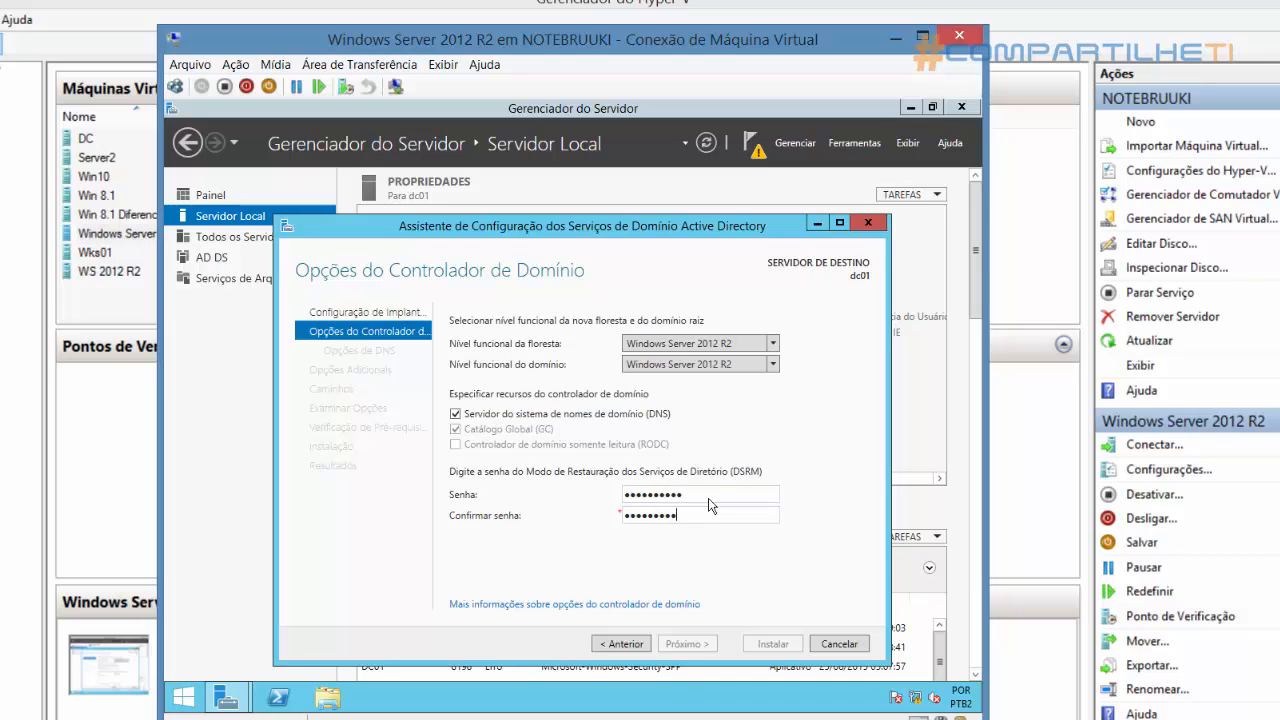
text(••)
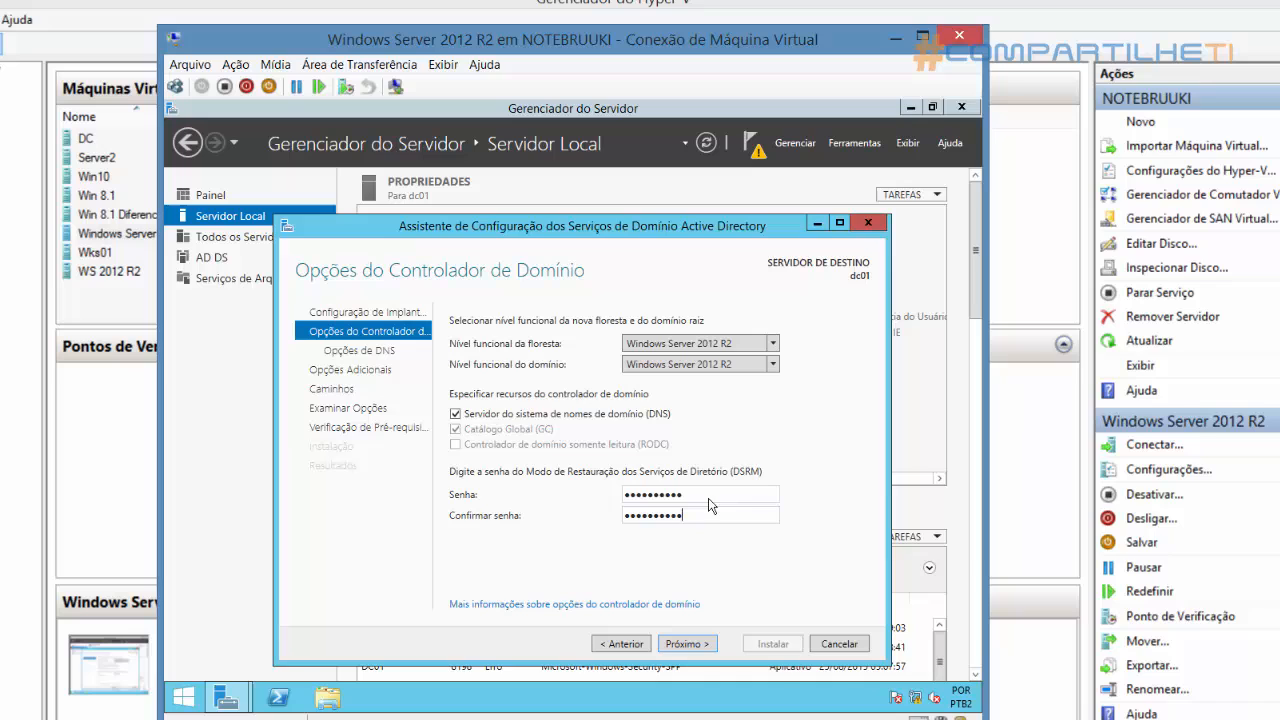
click(705, 645)
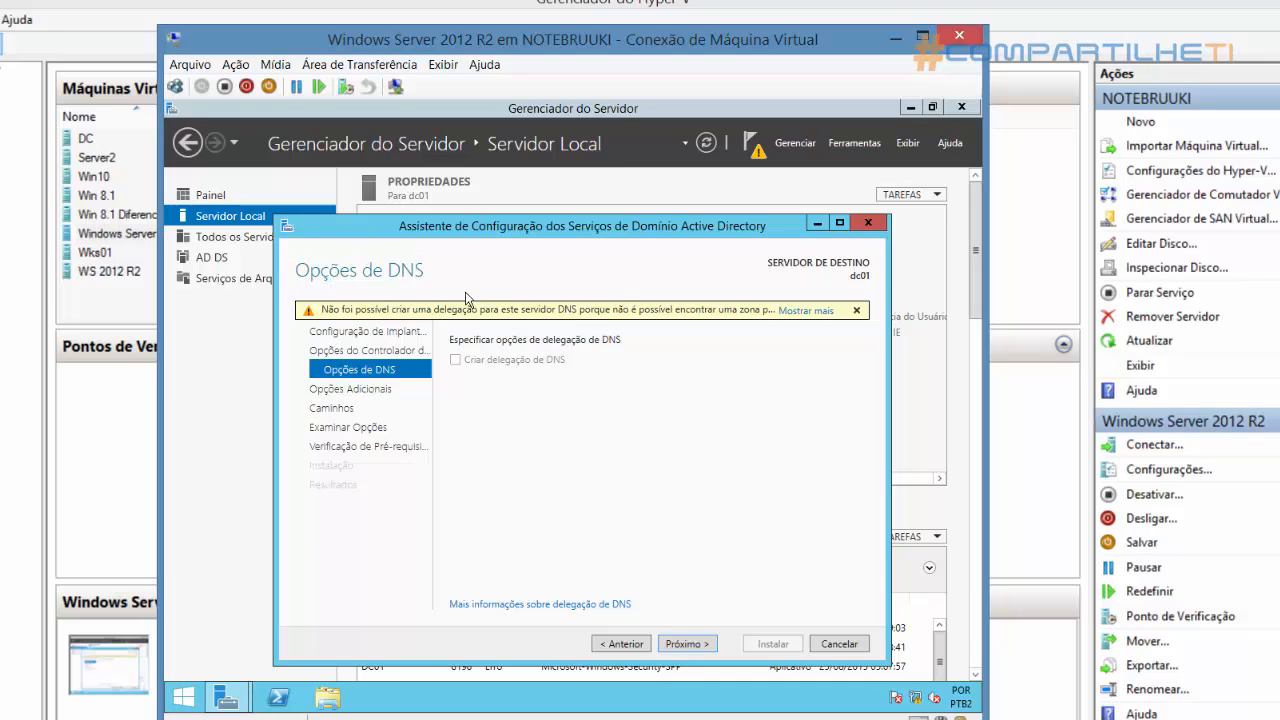
Accept the DNS options, the NetBIOS name COMPARTILHETI and the default NTDS and SYSVOL folder paths
click(688, 645)
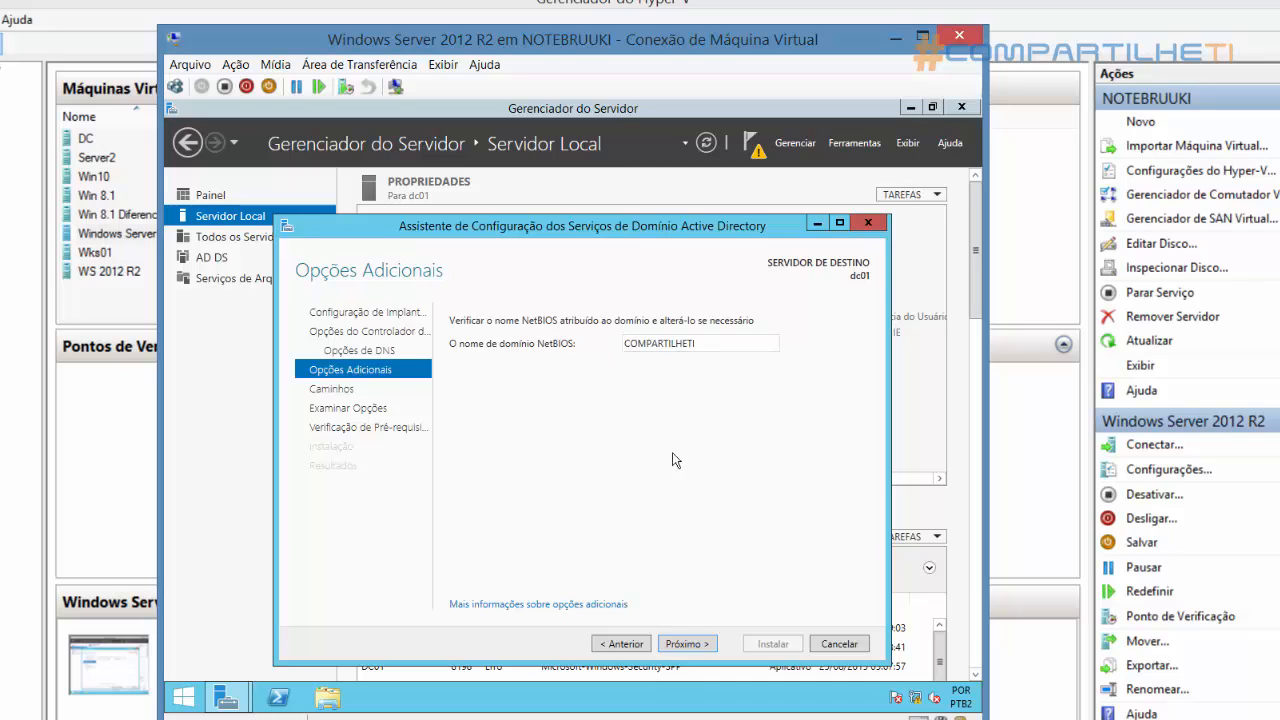
click(688, 644)
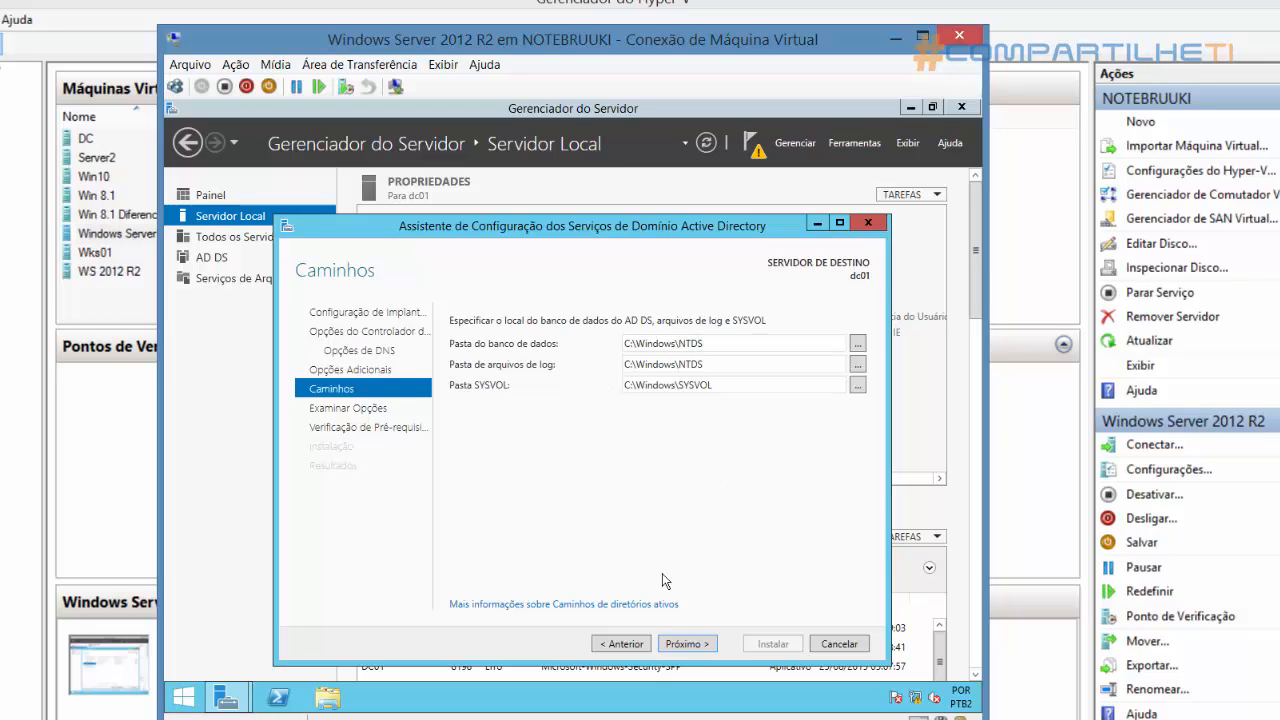
click(687, 645)
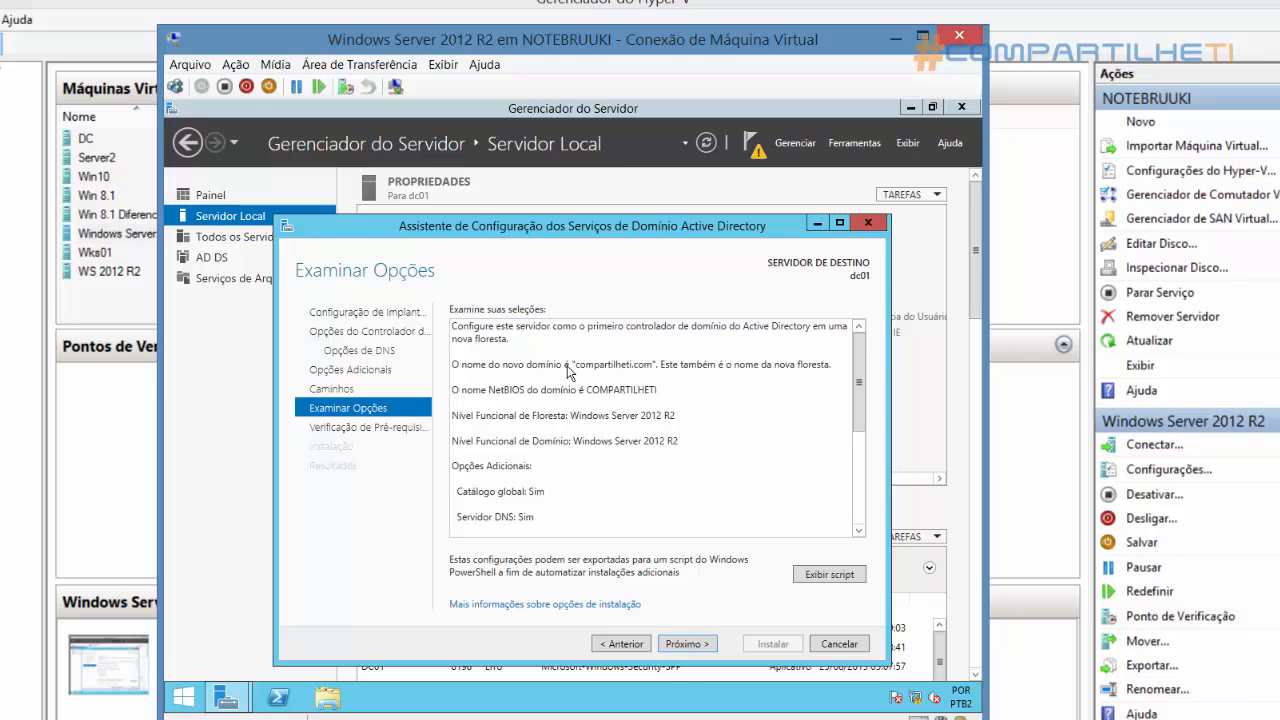
Review the deployment summary, checking the domain and NetBIOS names, functional levels, folder paths and DNS settings
drag(576, 366, 660, 369)
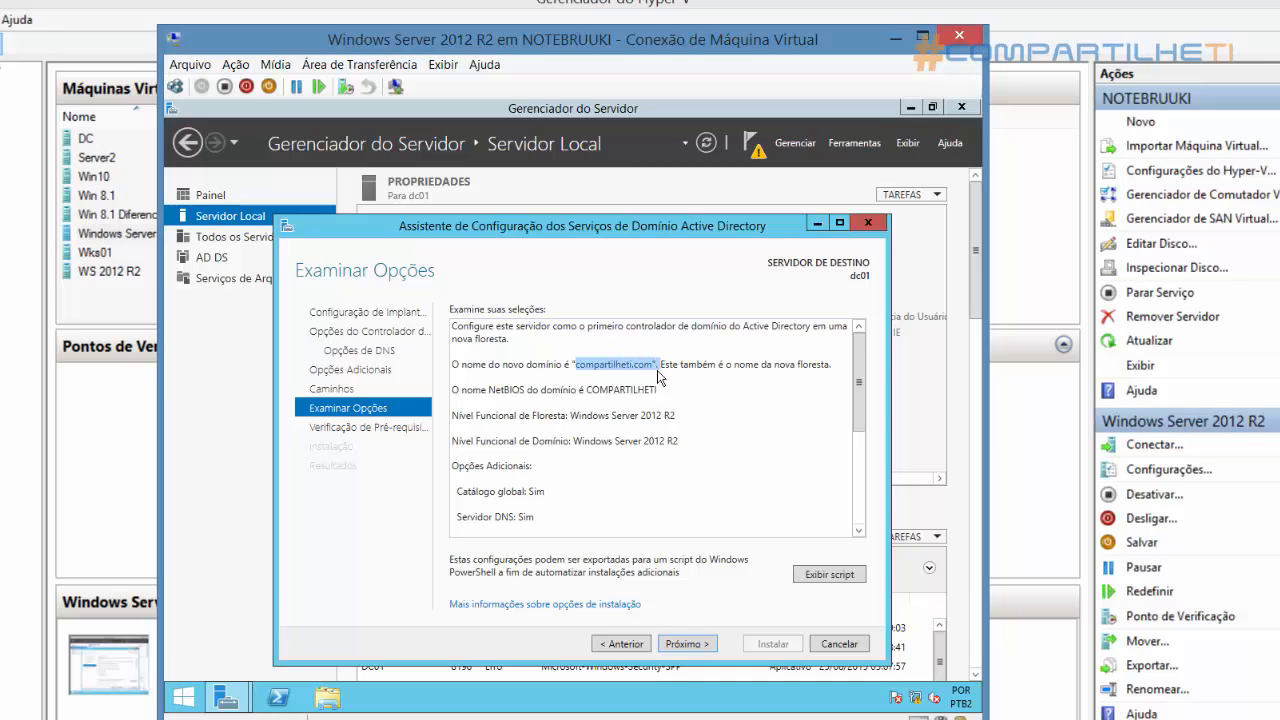
drag(588, 392, 659, 388)
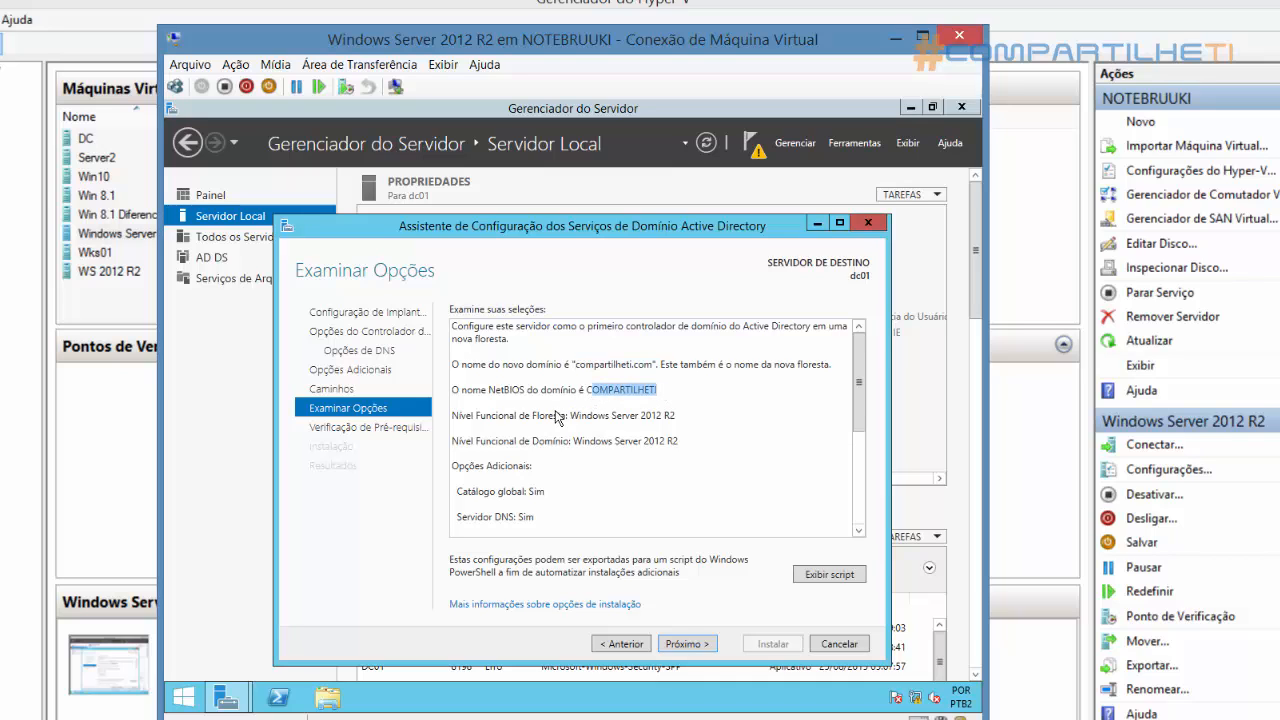
drag(452, 416, 700, 418)
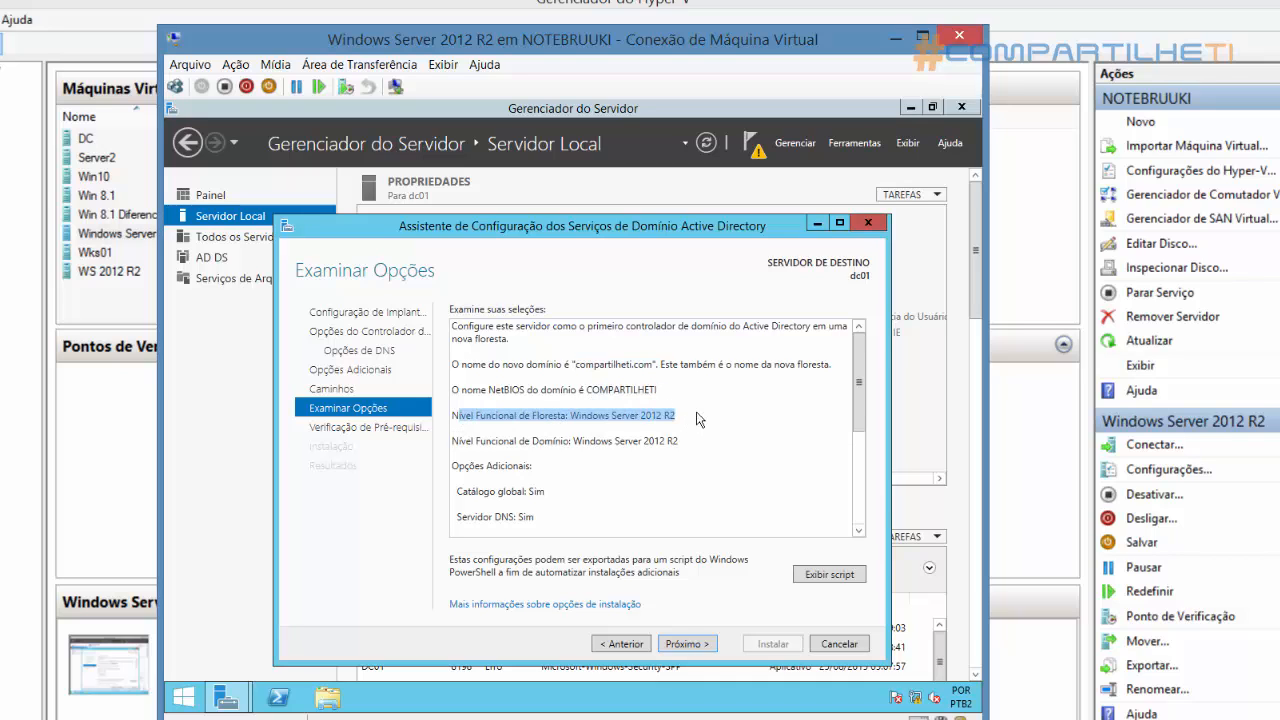
click(713, 410)
drag(857, 366, 856, 466)
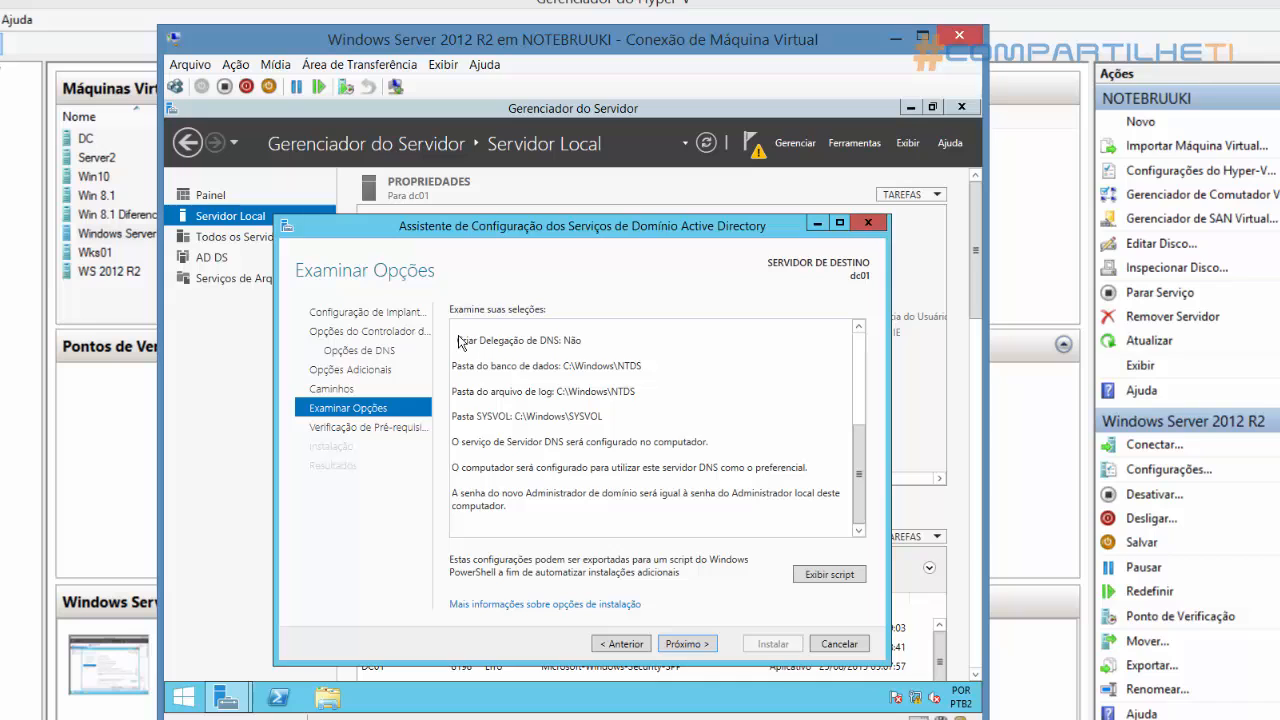
drag(463, 340, 590, 527)
click(592, 527)
Run the prerequisite check and start installing the domain controller configuration
click(688, 644)
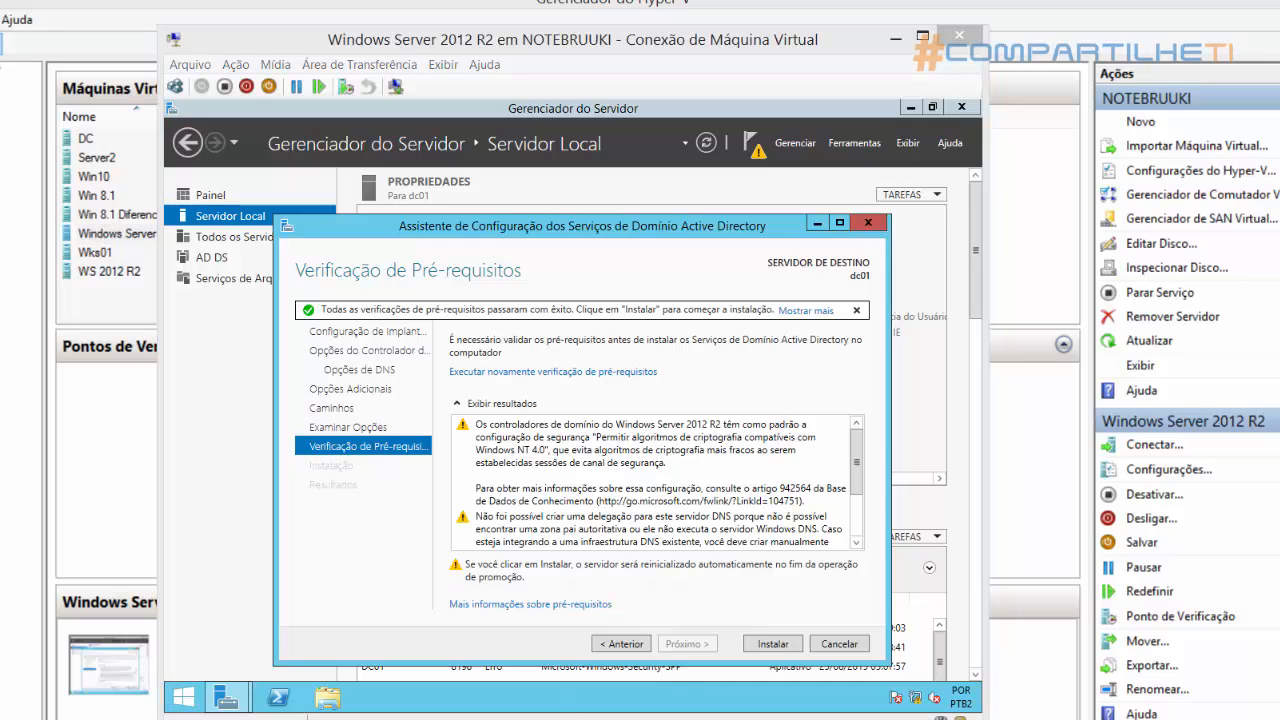
drag(442, 553, 868, 590)
click(775, 645)
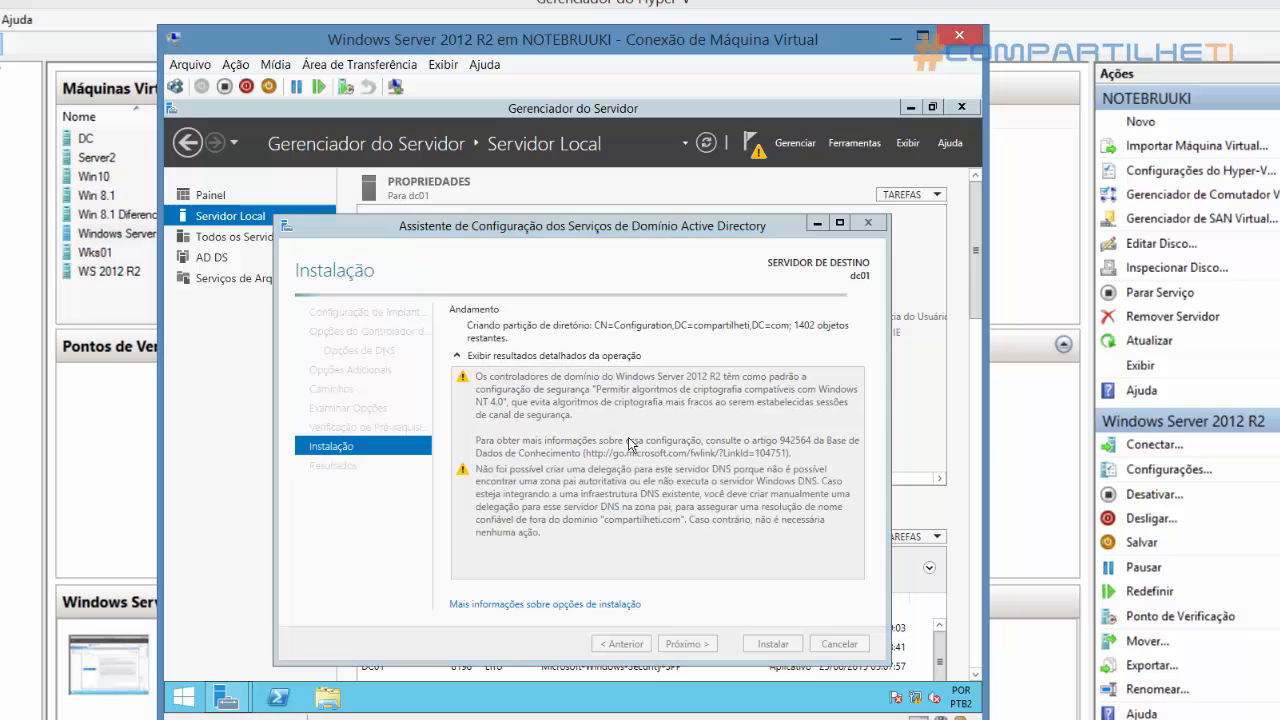
Open Computer Management with compmgmt.msc and examine the local users and groups on the server
key(super+r)
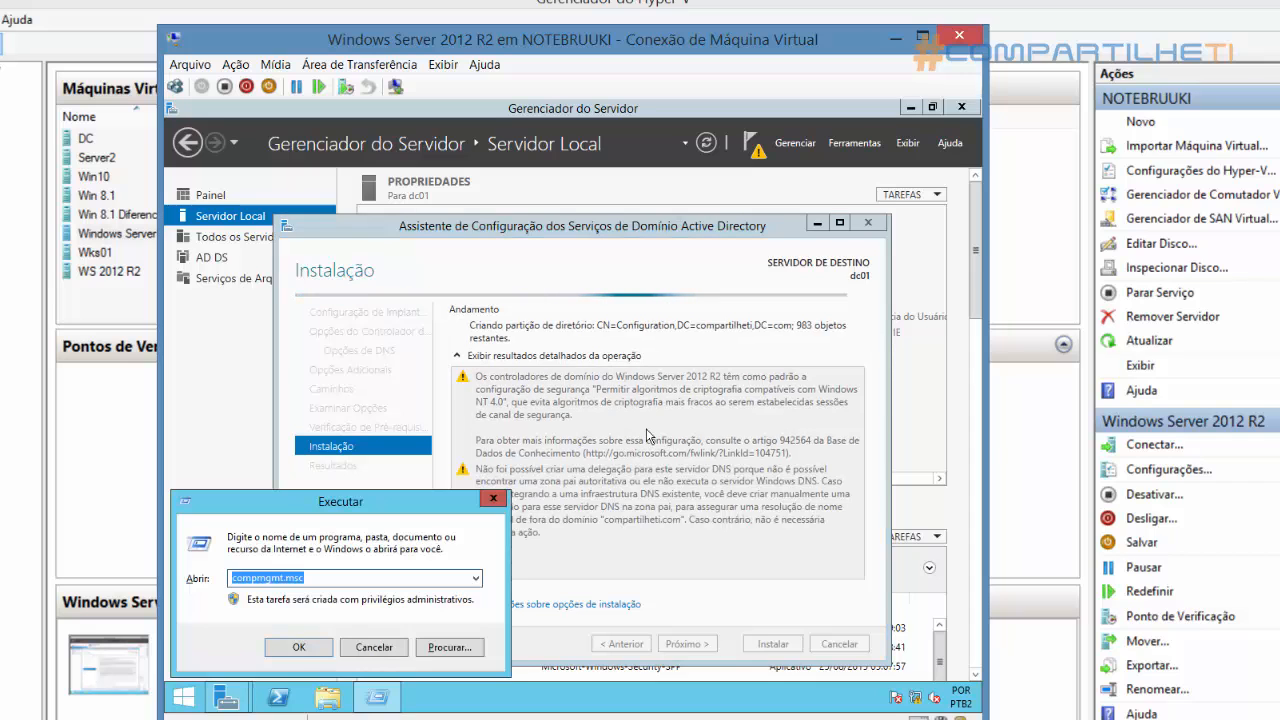
key(Return)
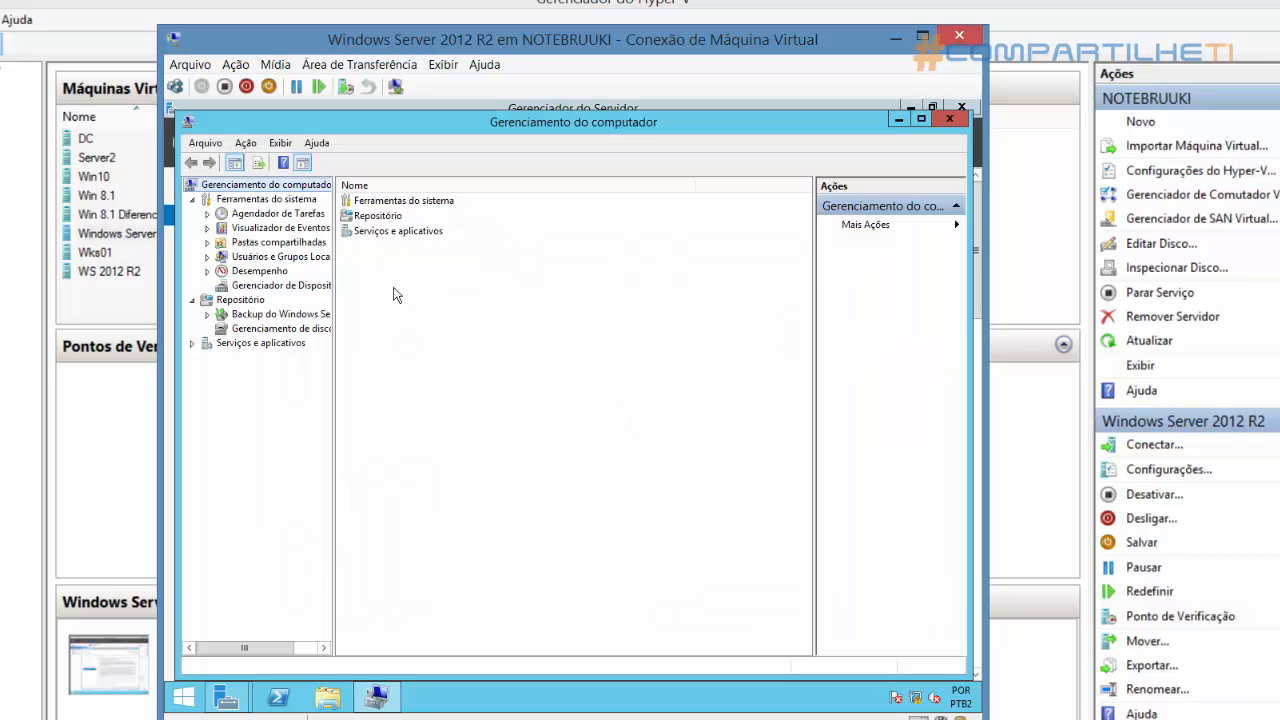
click(207, 257)
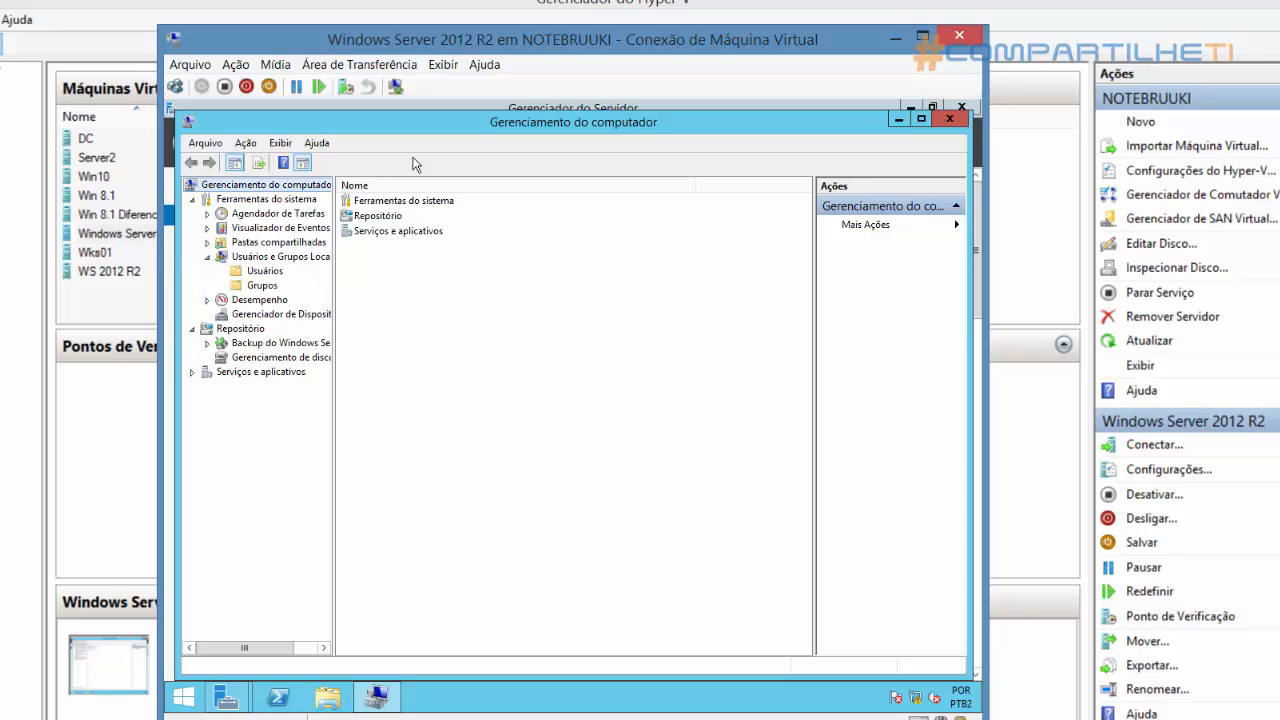
click(225, 257)
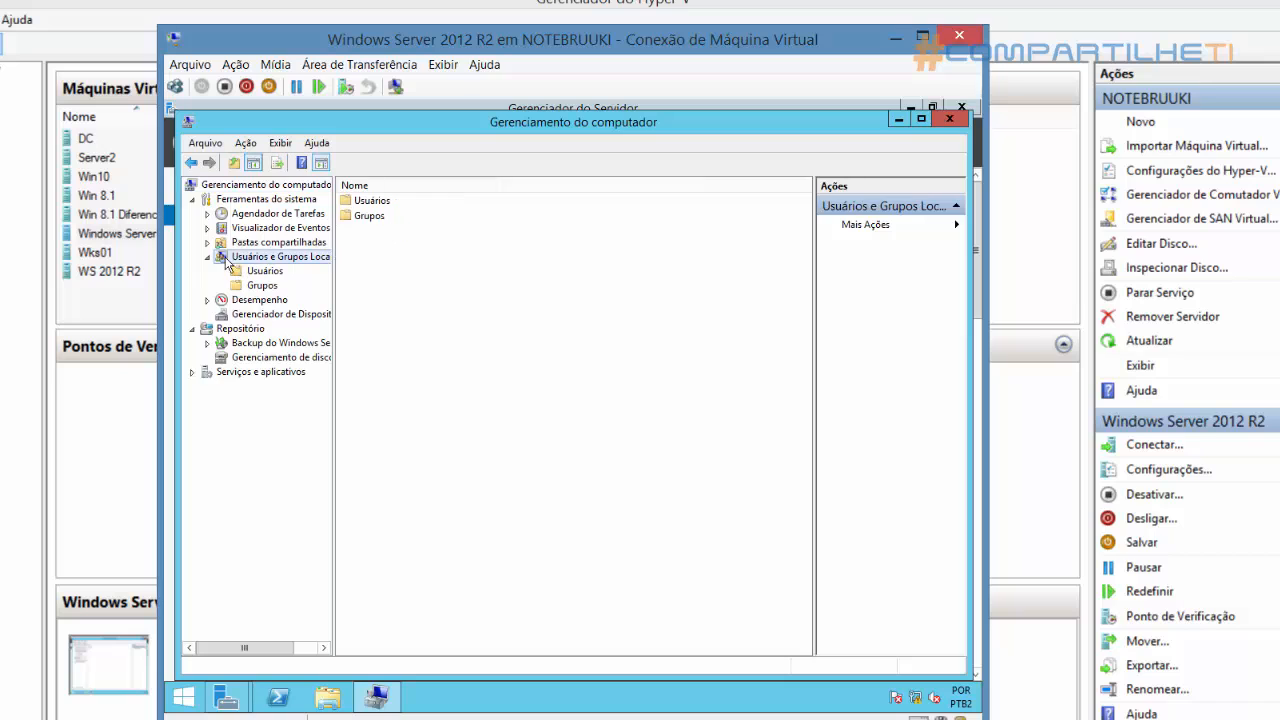
click(265, 270)
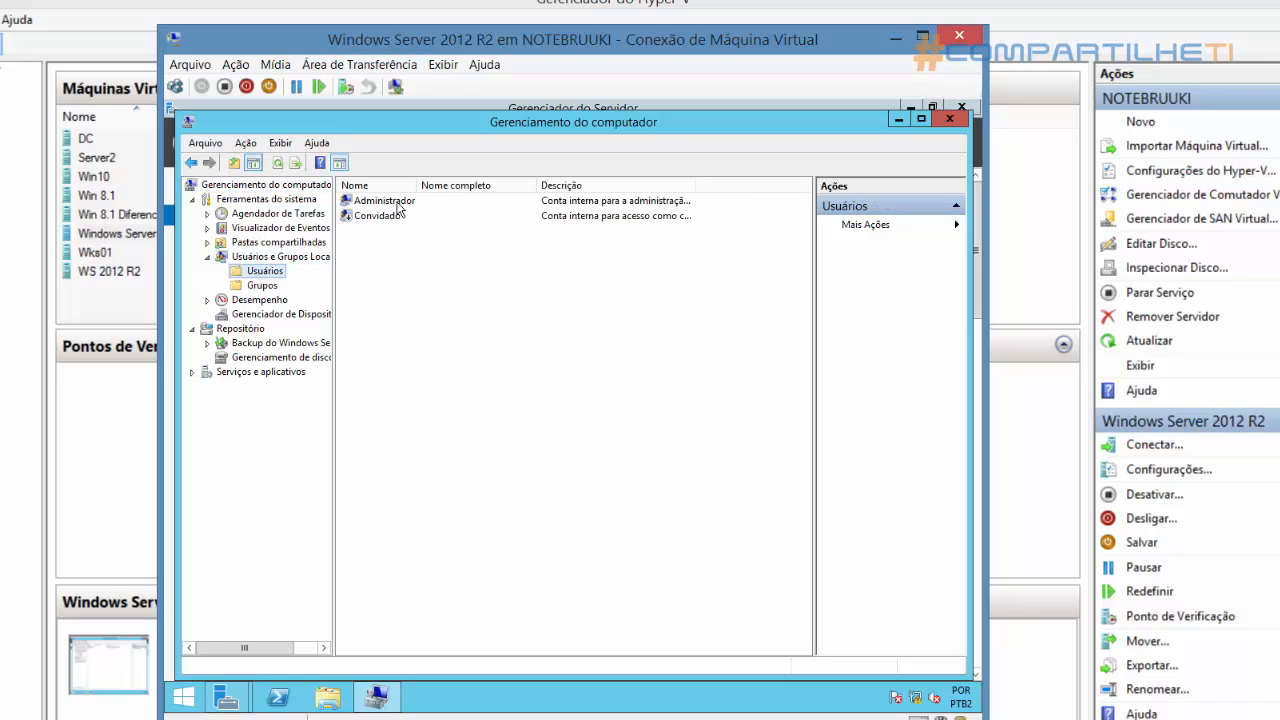
drag(418, 186, 480, 186)
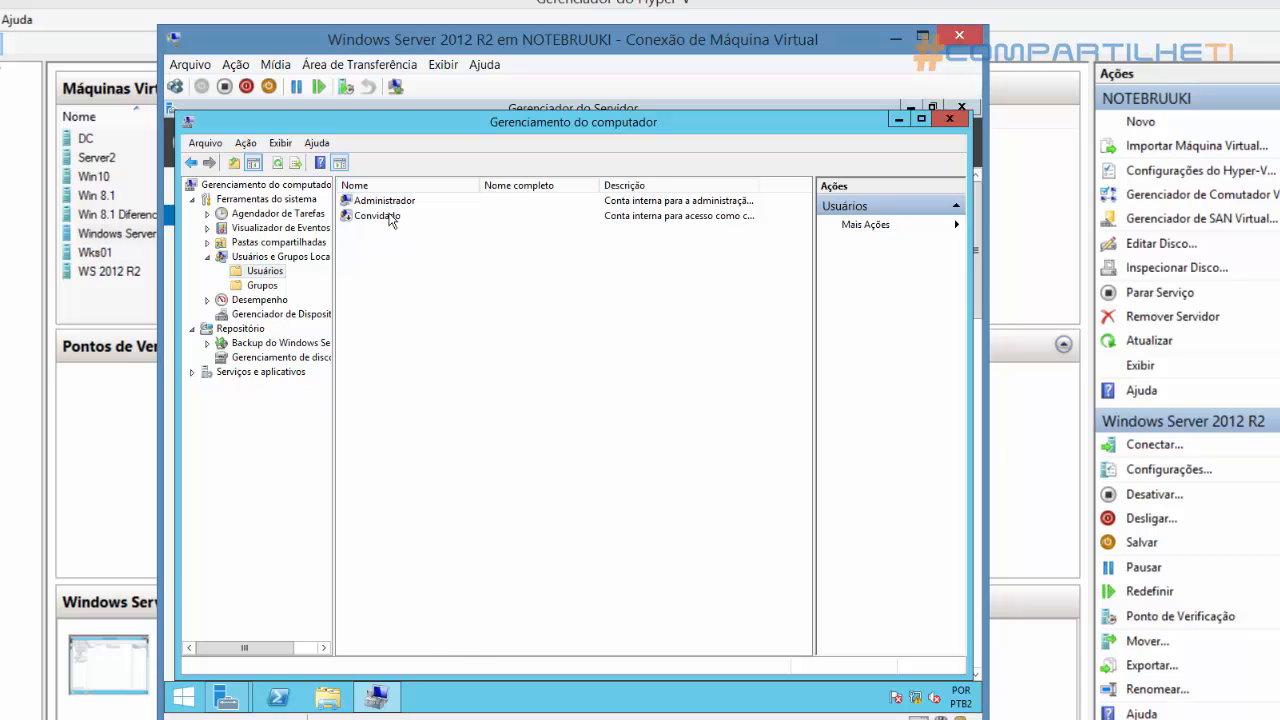
click(252, 288)
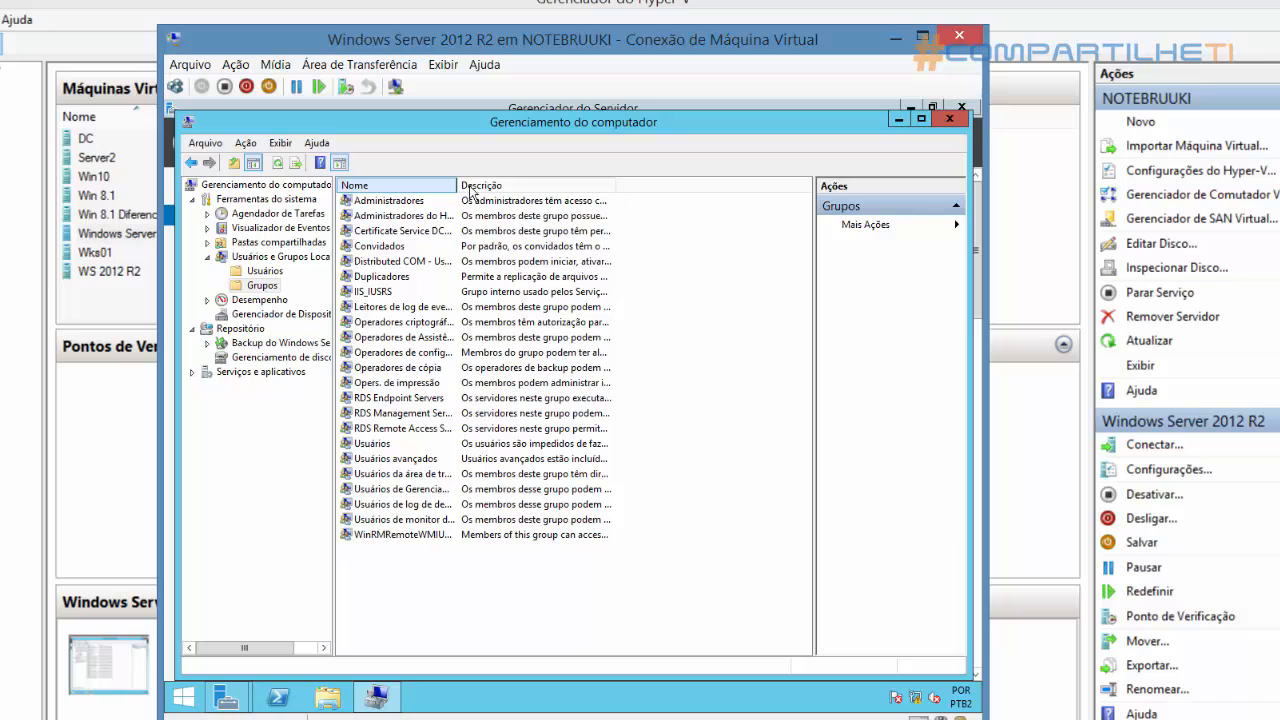
drag(470, 187, 542, 188)
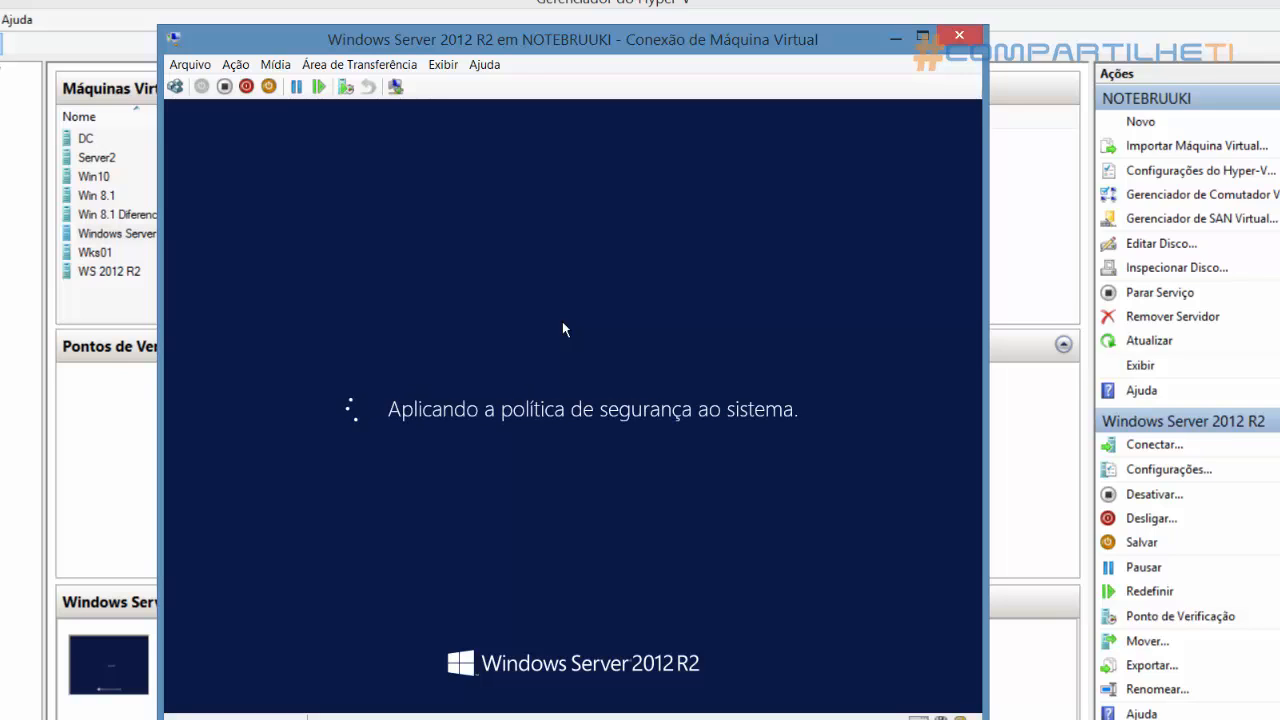
Sign in to the restarted server as the COMPARTILHETI domain administrator by entering the account password
click(175, 87)
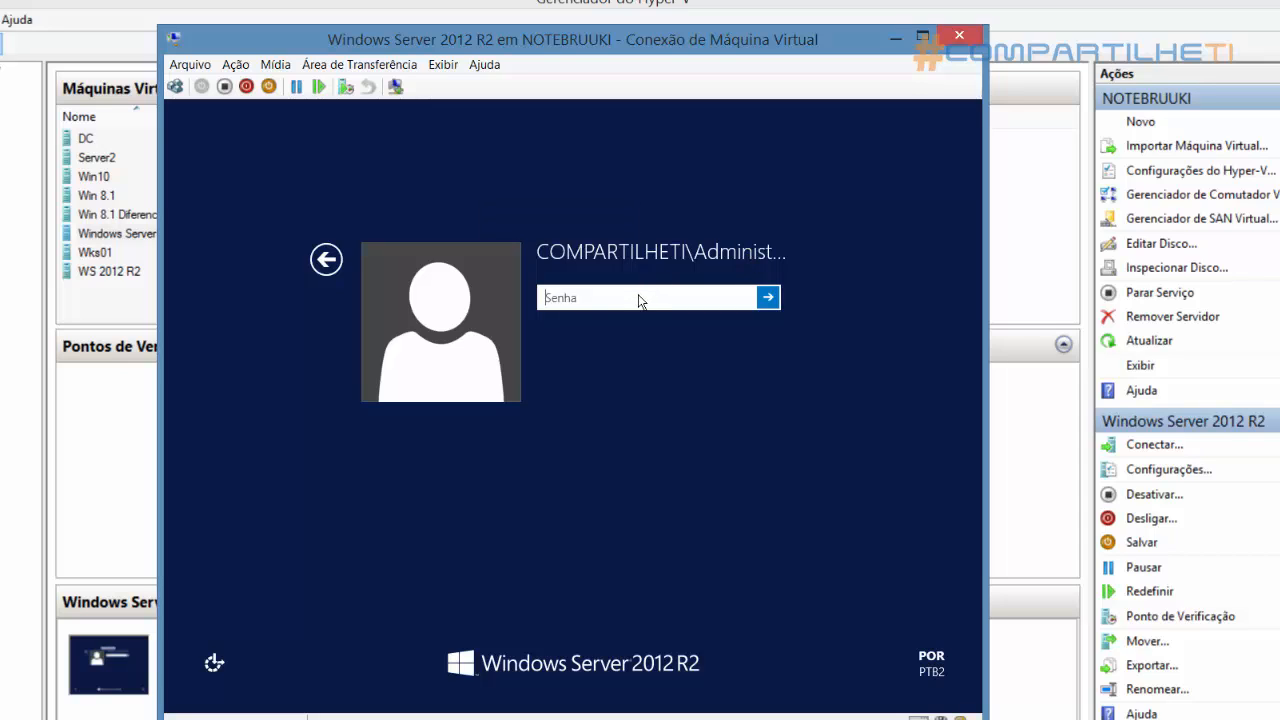
text(P•)
key(BackSpace)
key(BackSpace)
text(••••••)
key(Return)
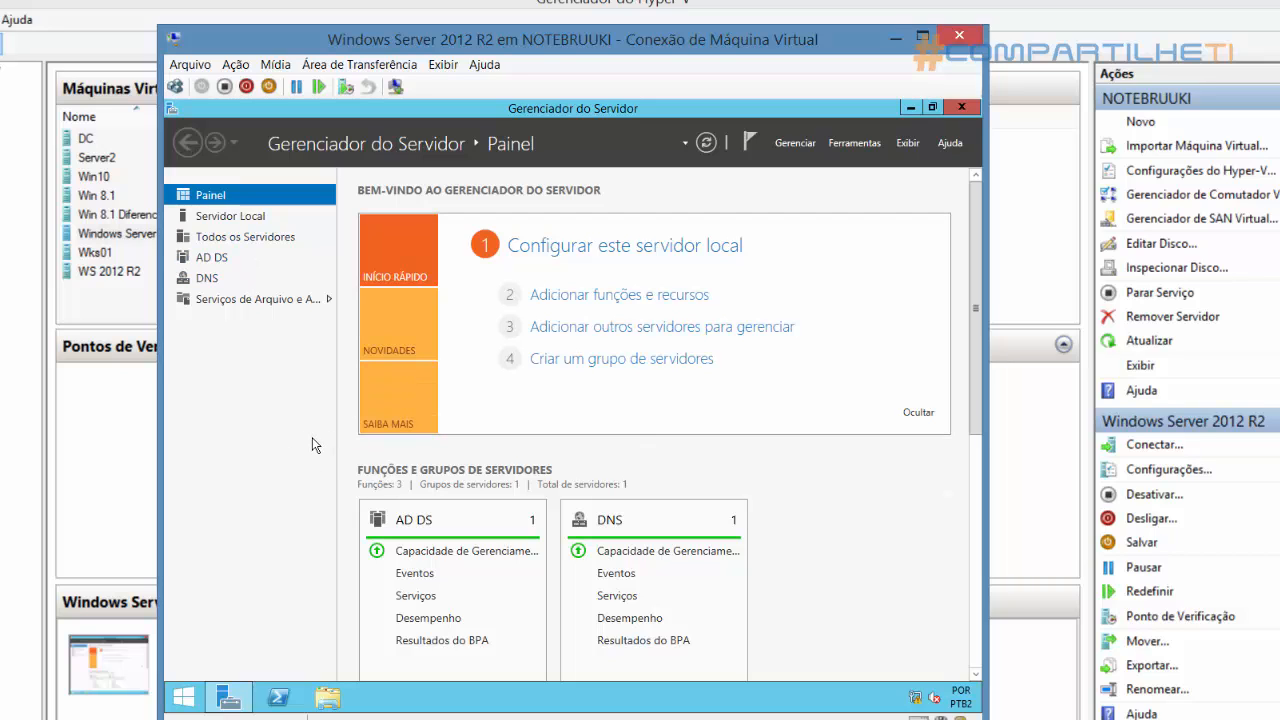
Open Computer Management with compmgmt.msc, check its system tools for local users and groups, and close it
key(super+r)
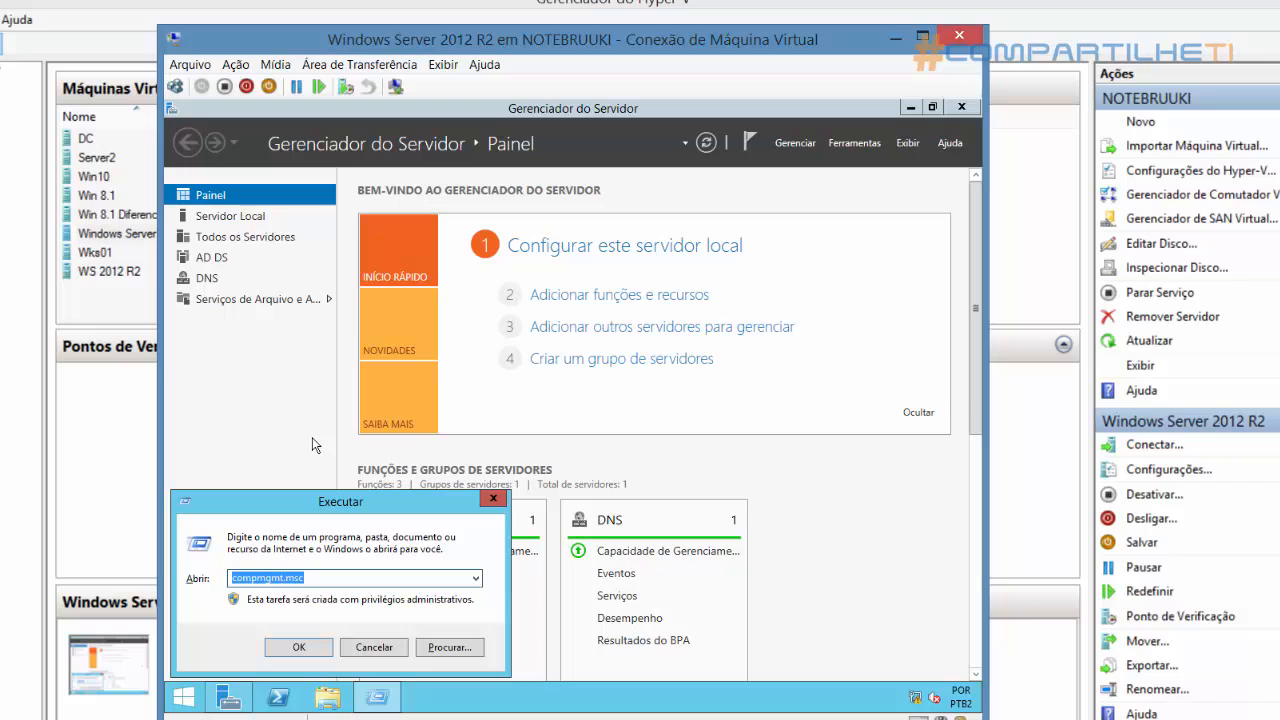
key(Return)
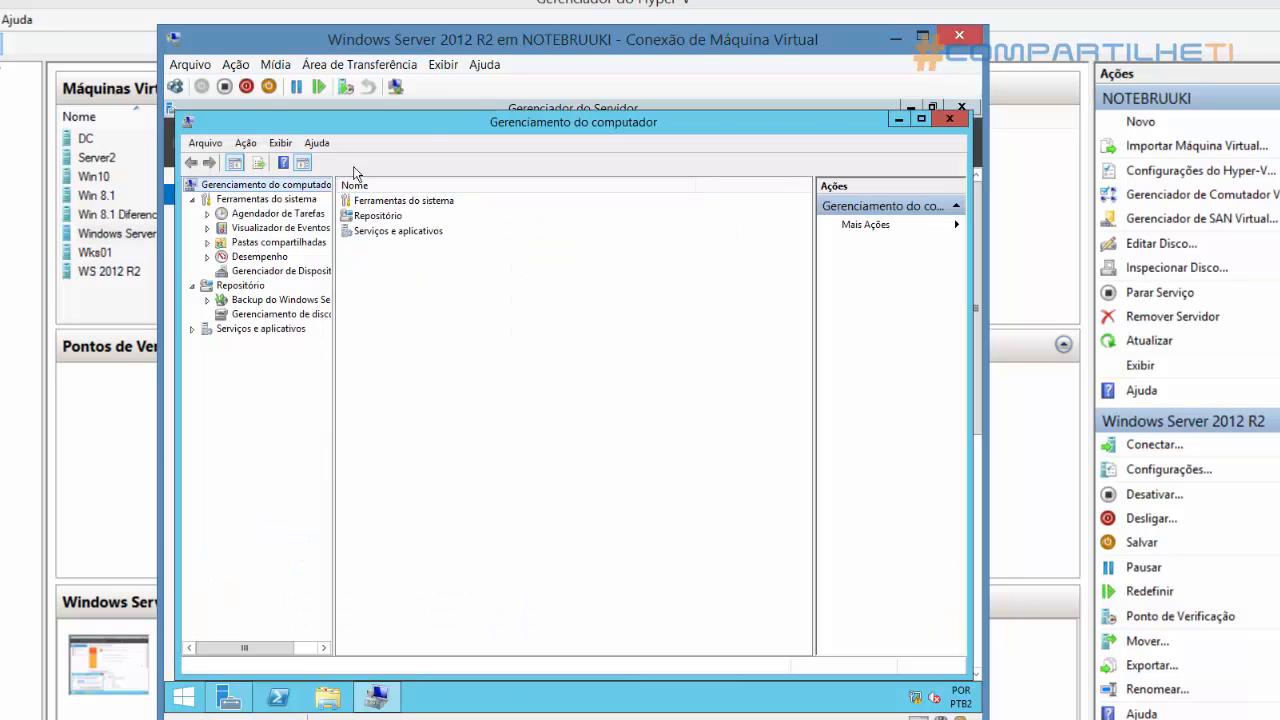
double_click(398, 130)
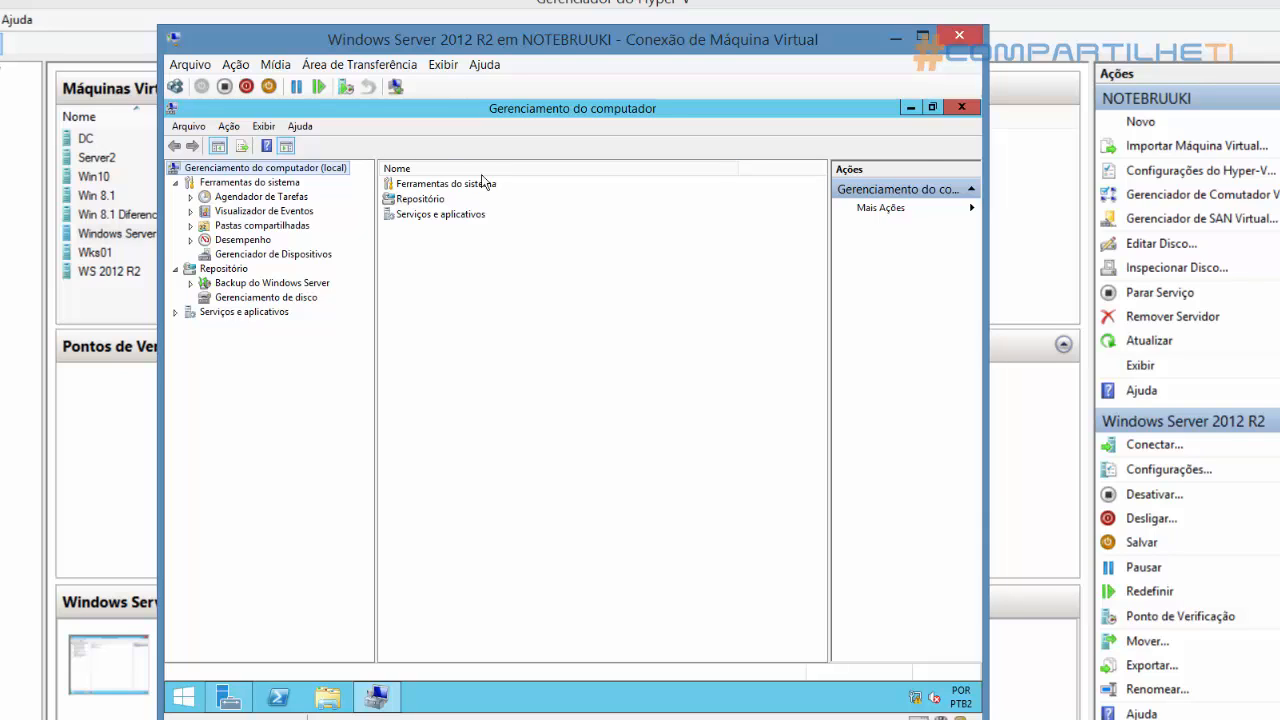
click(961, 107)
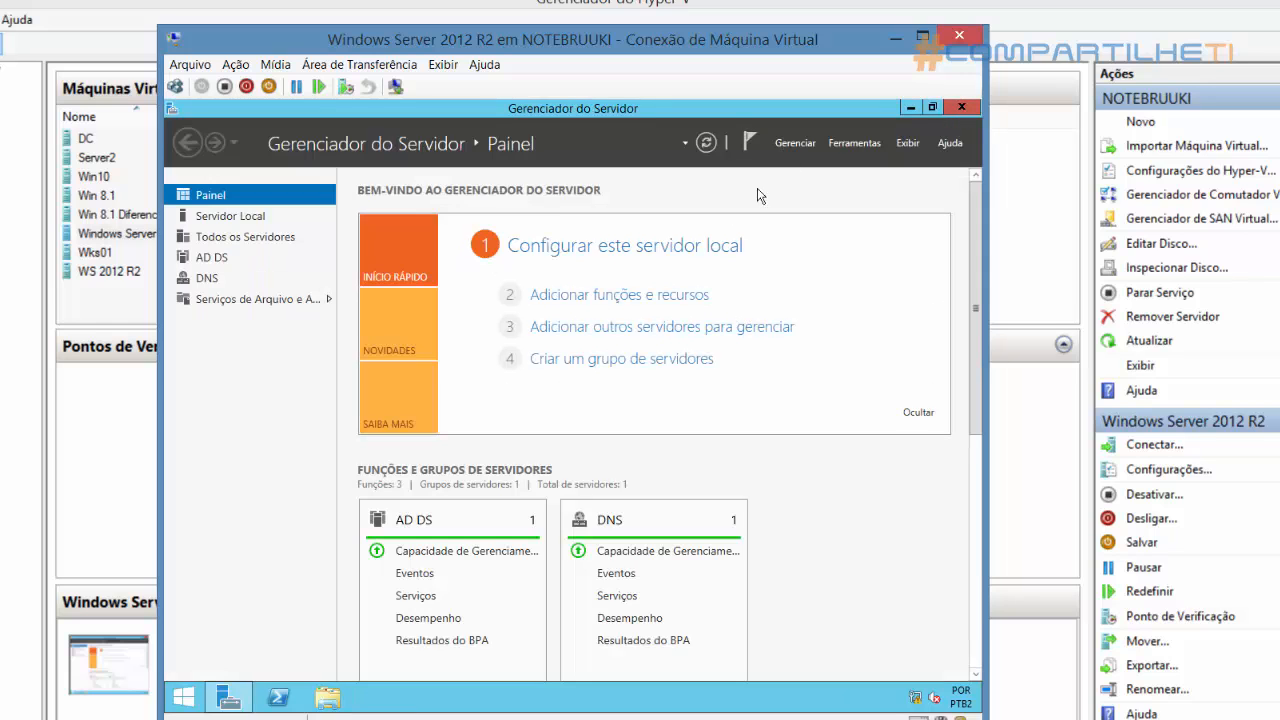
Open Usuários e Computadores do Active Directory from the server management tools and maximize its window
click(850, 144)
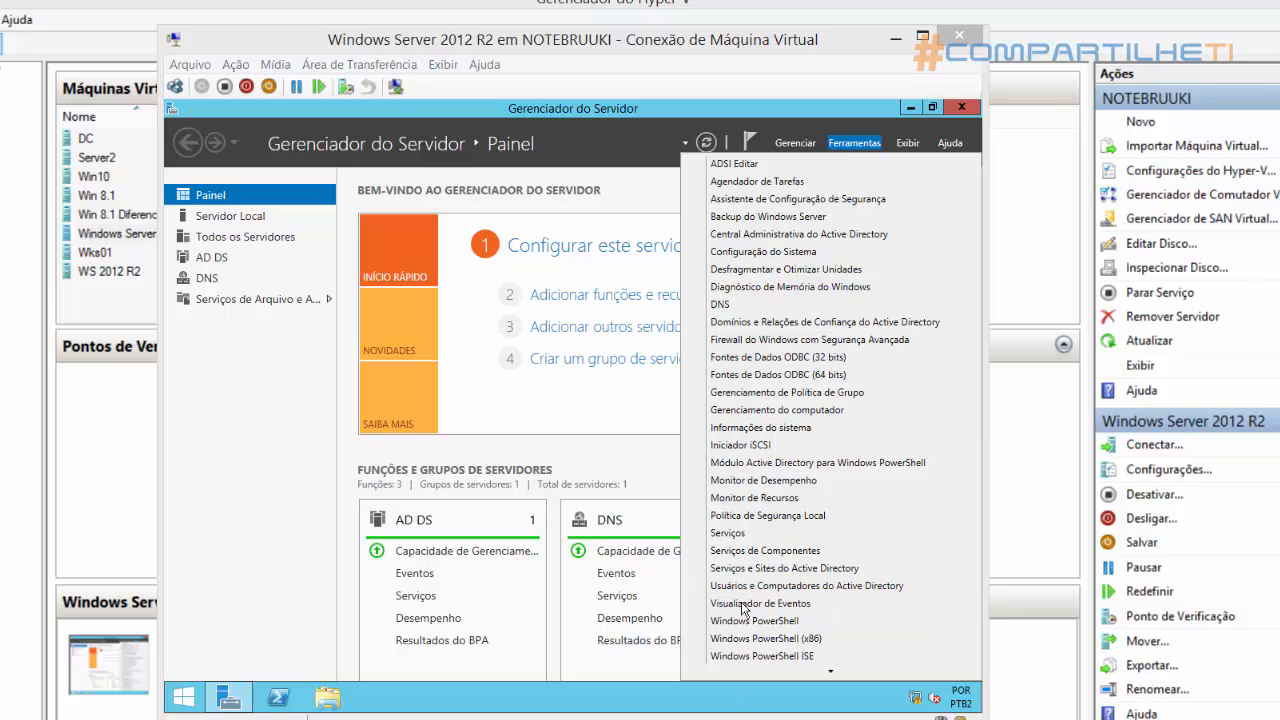
click(758, 588)
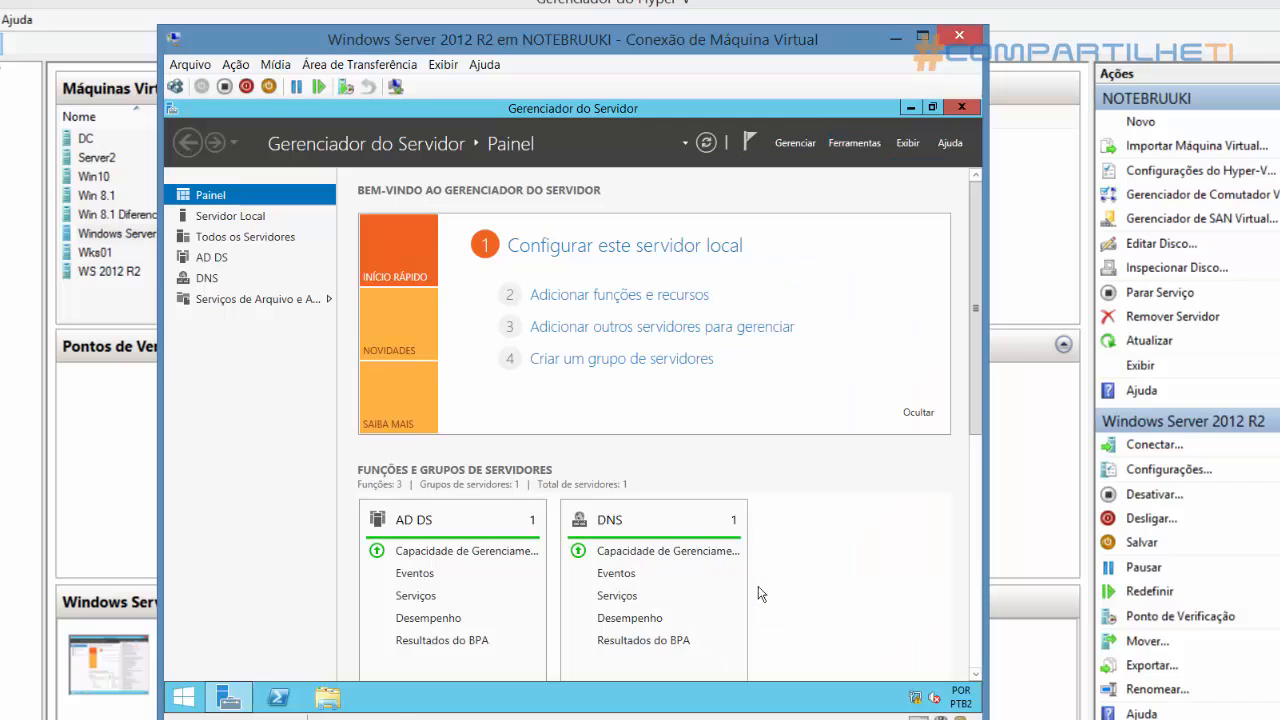
double_click(706, 186)
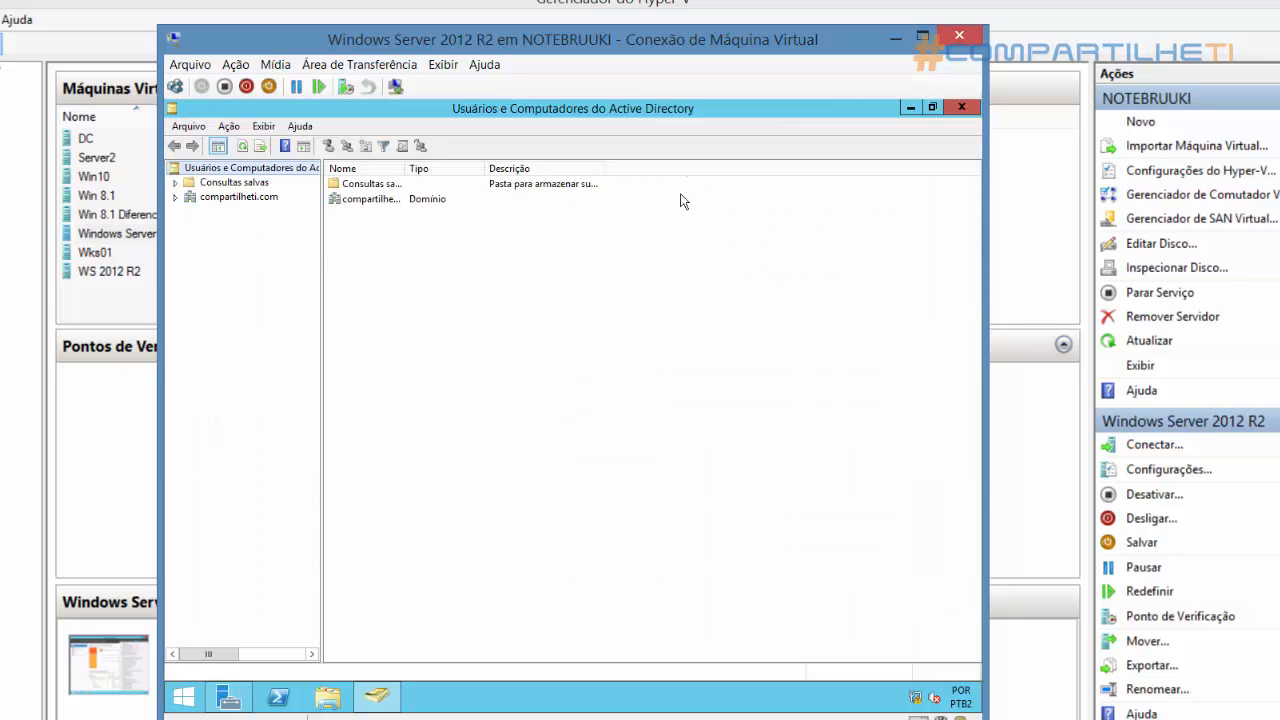
Expand the compartilheti.com domain and examine its Builtin, Computers and Domain Controllers contents
click(215, 197)
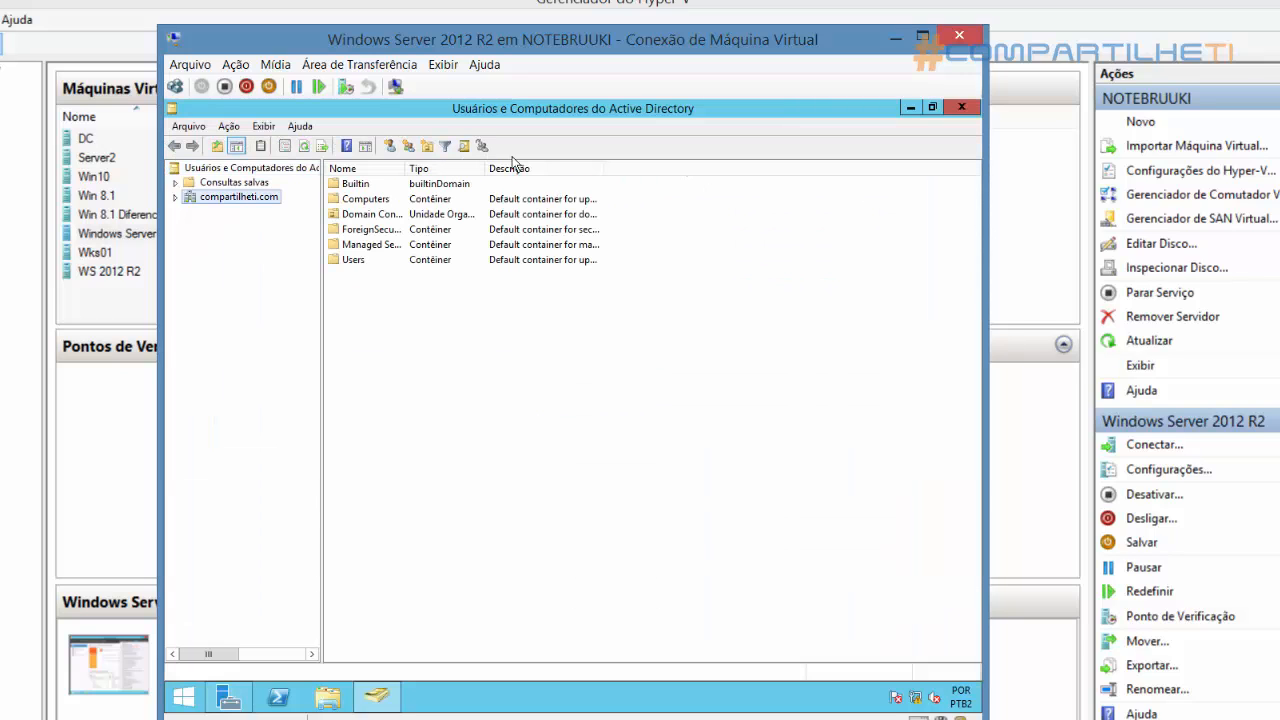
double_click(205, 199)
click(228, 212)
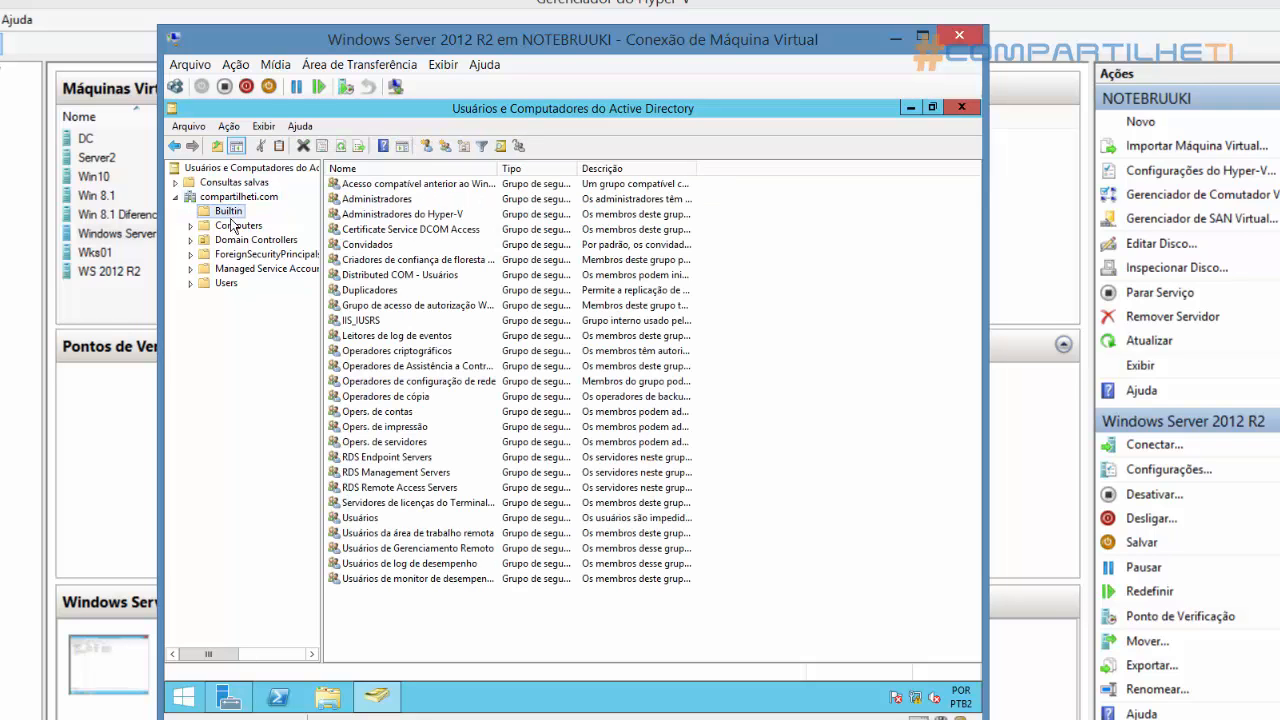
click(236, 228)
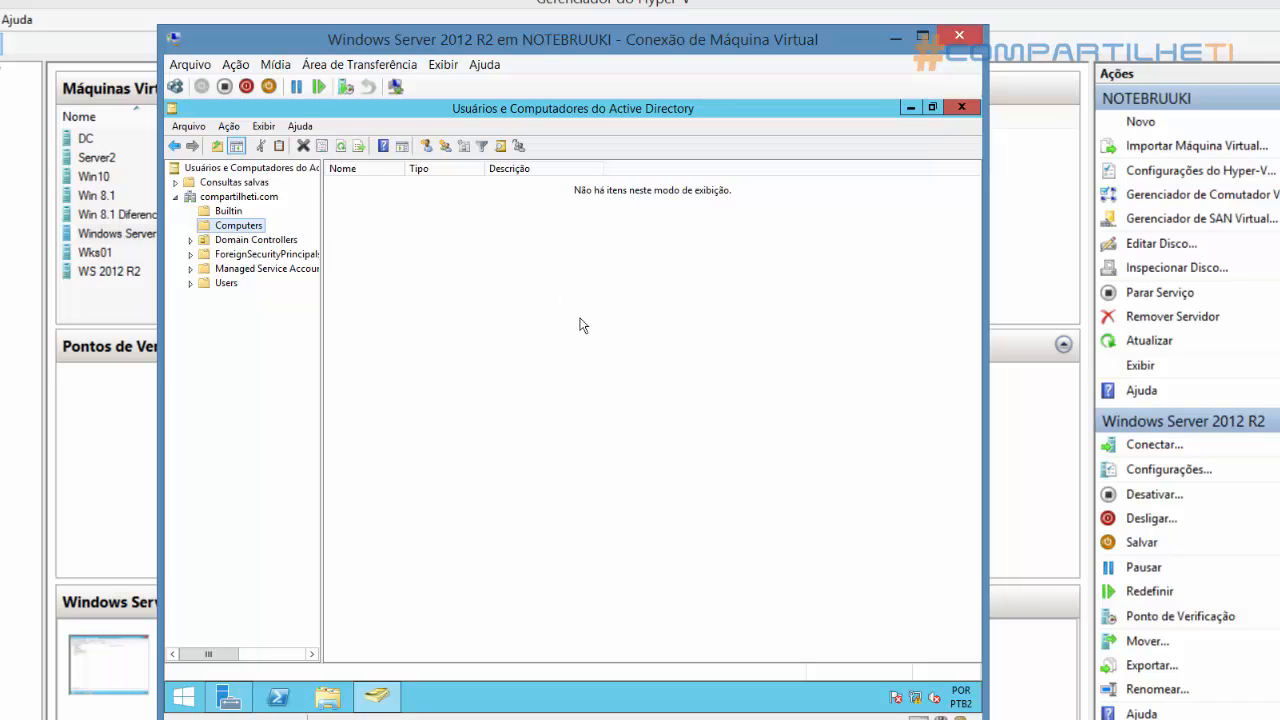
click(230, 240)
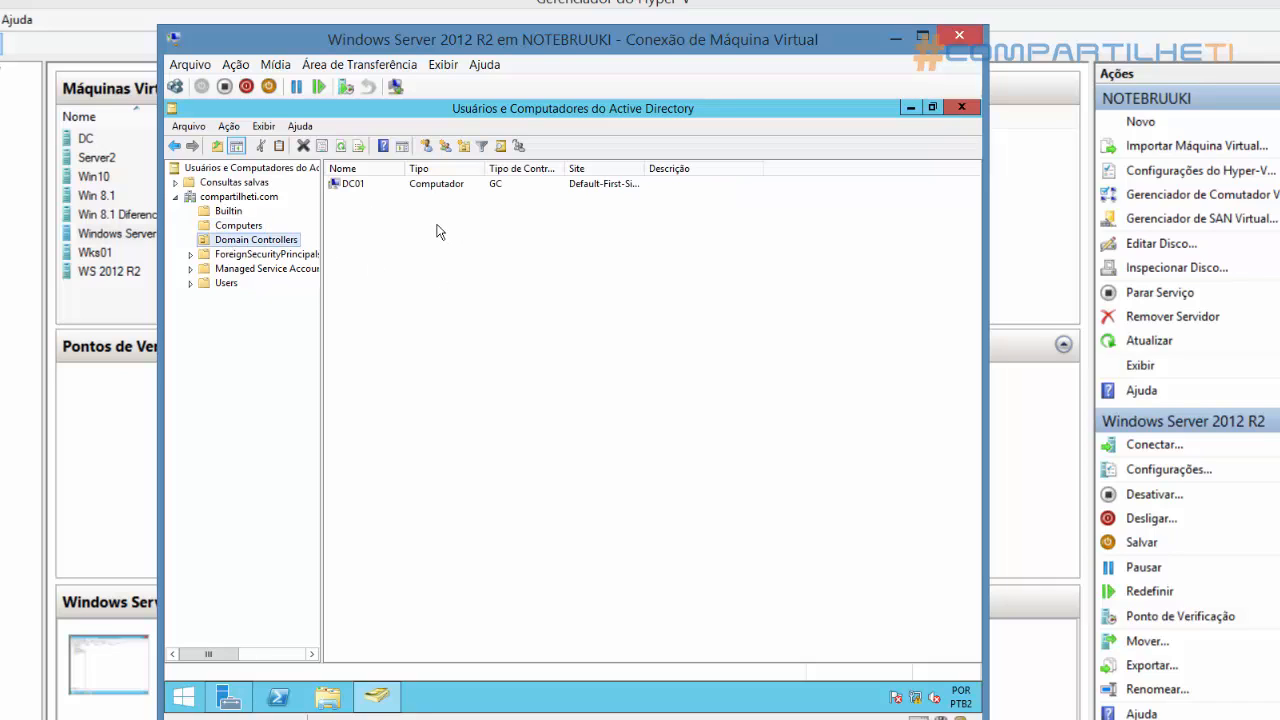
click(353, 185)
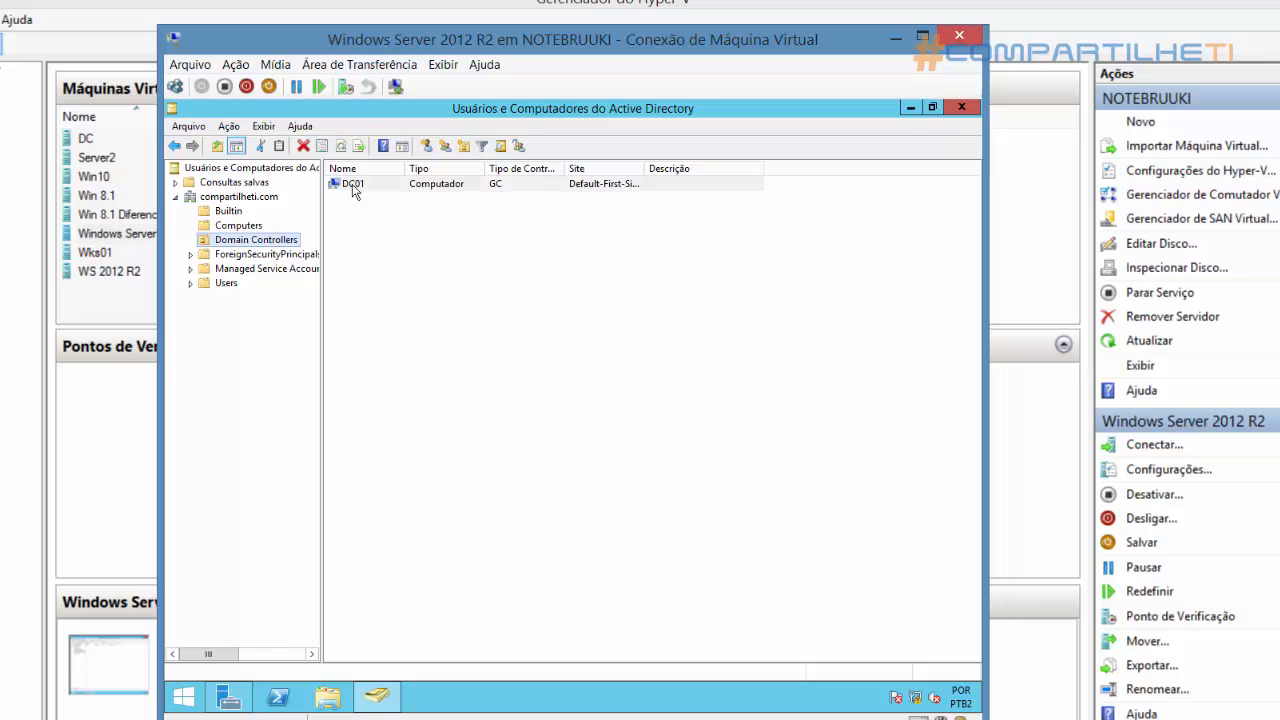
Show the Users container and widen the name and description columns and the tree pane to read its accounts and groups
click(224, 284)
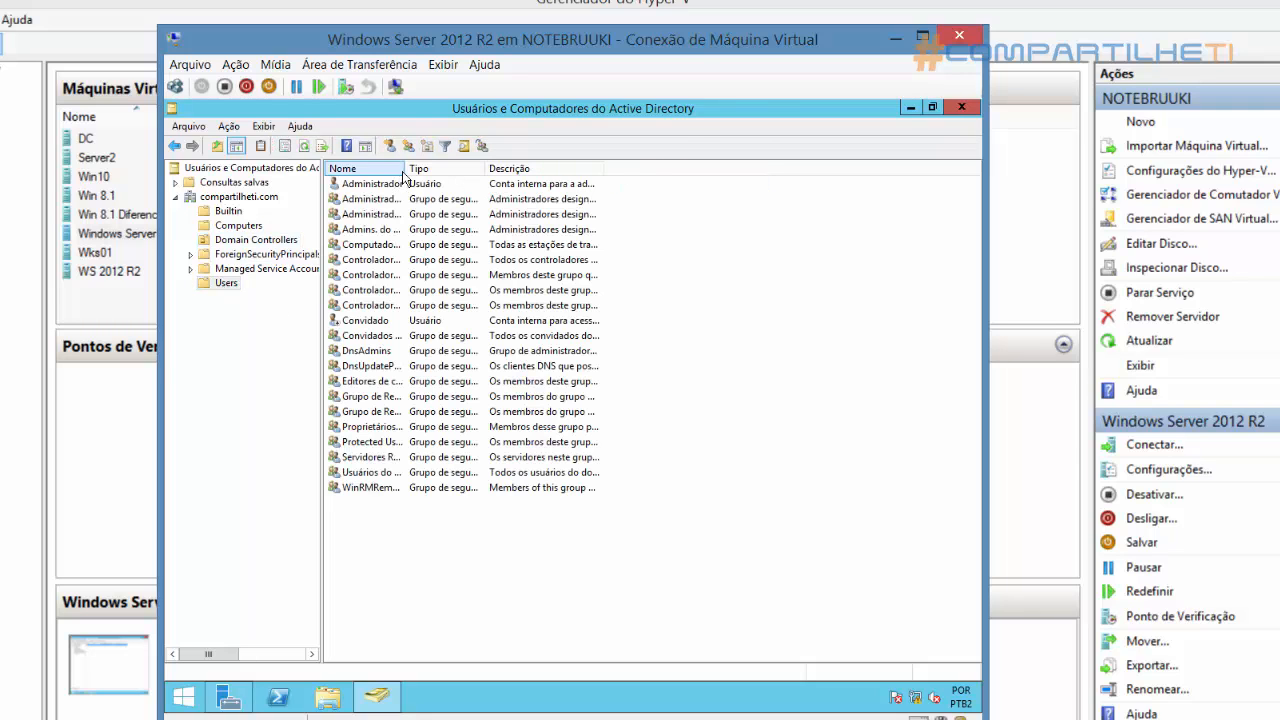
drag(407, 172, 496, 172)
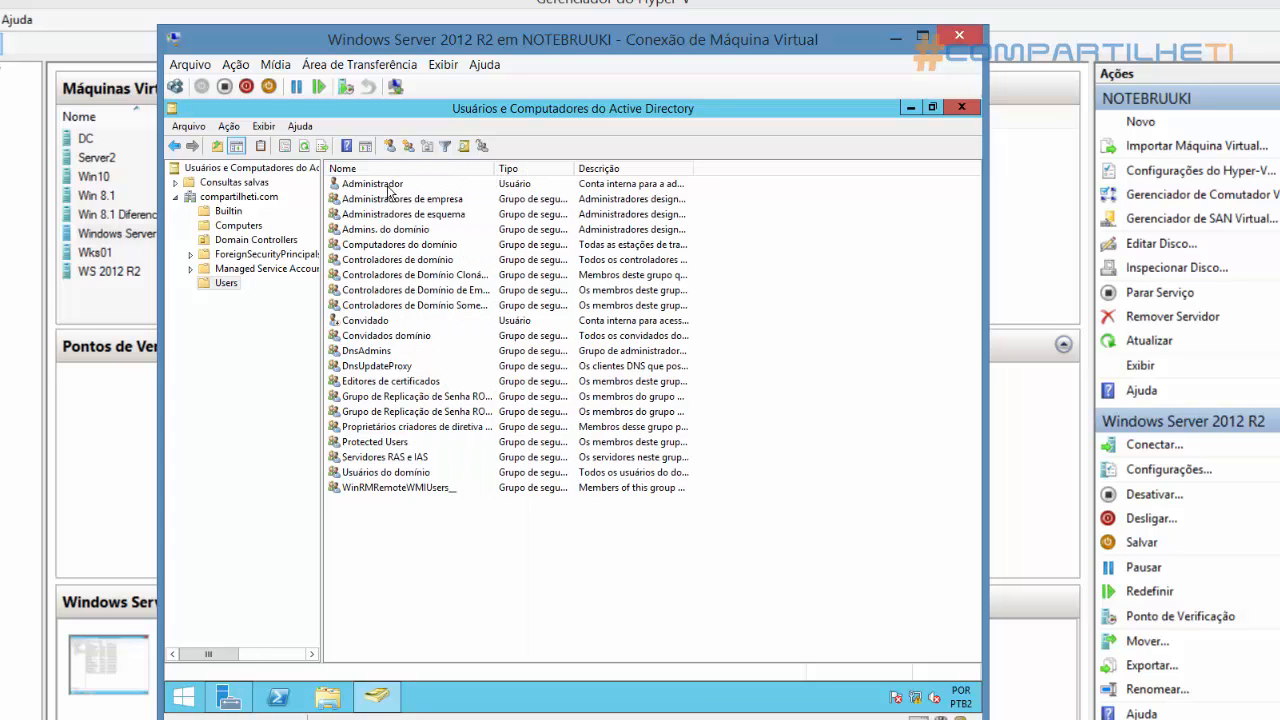
click(389, 188)
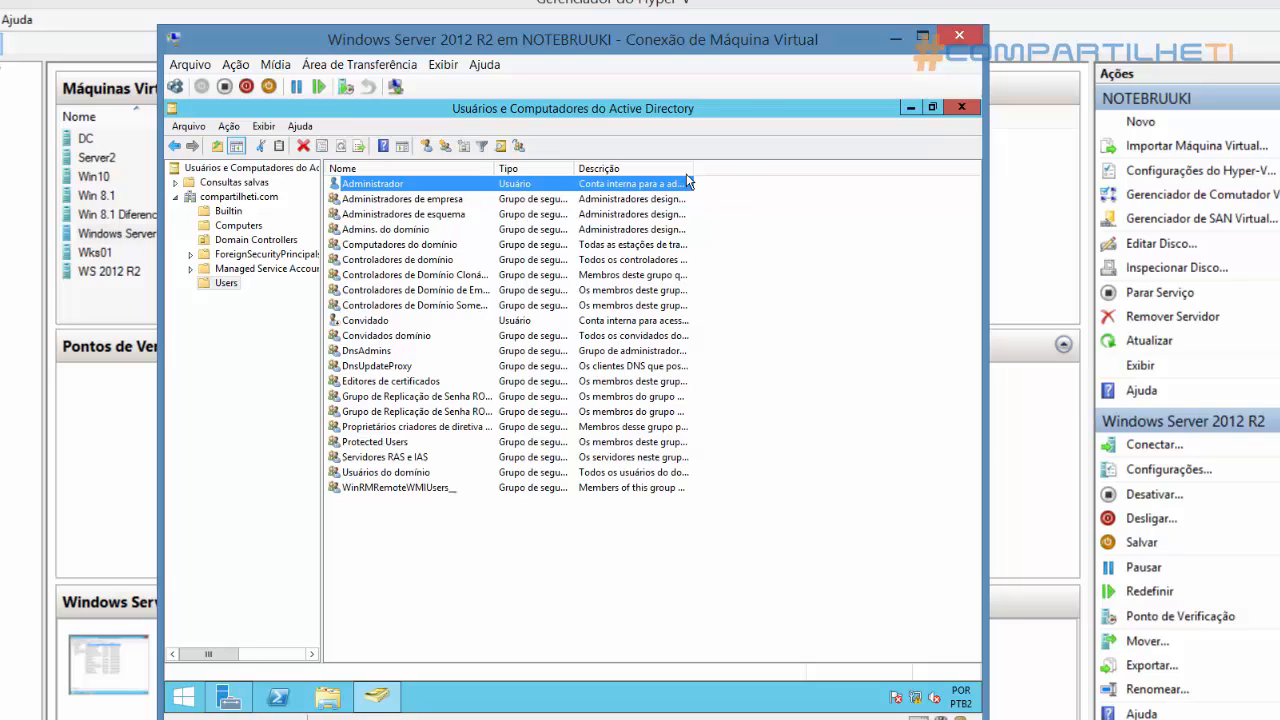
drag(694, 170, 745, 172)
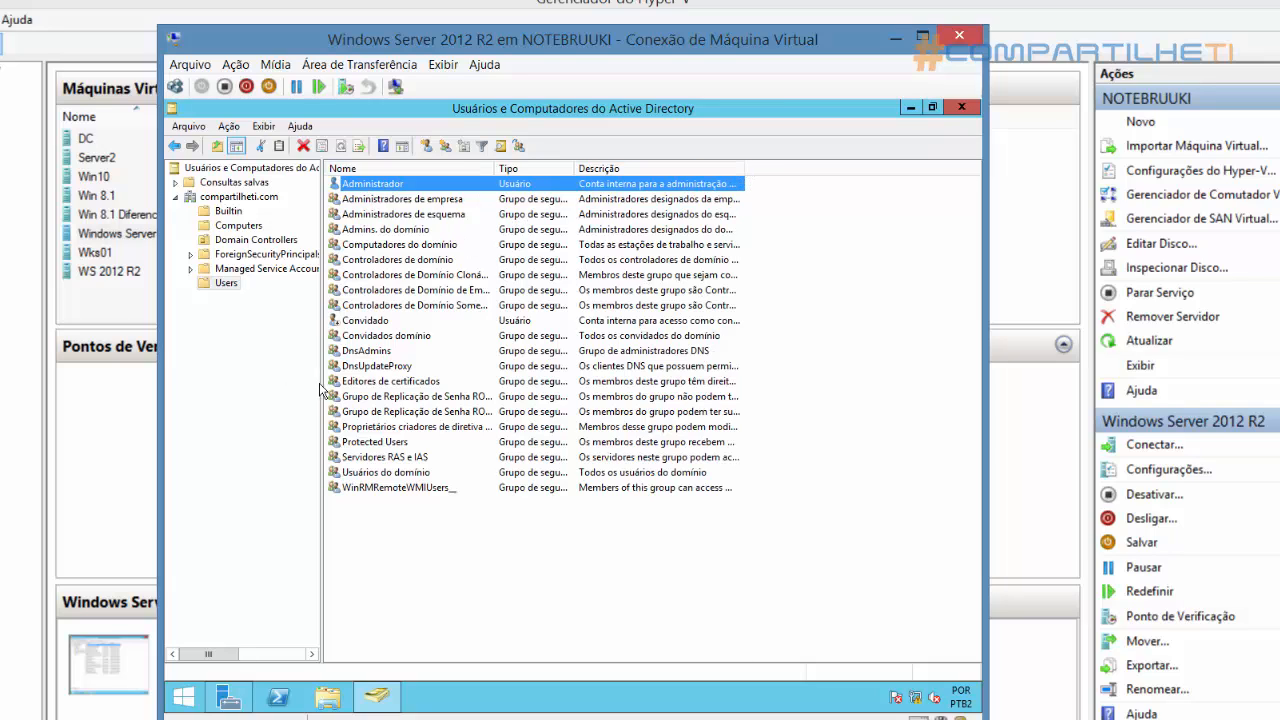
drag(325, 303, 357, 303)
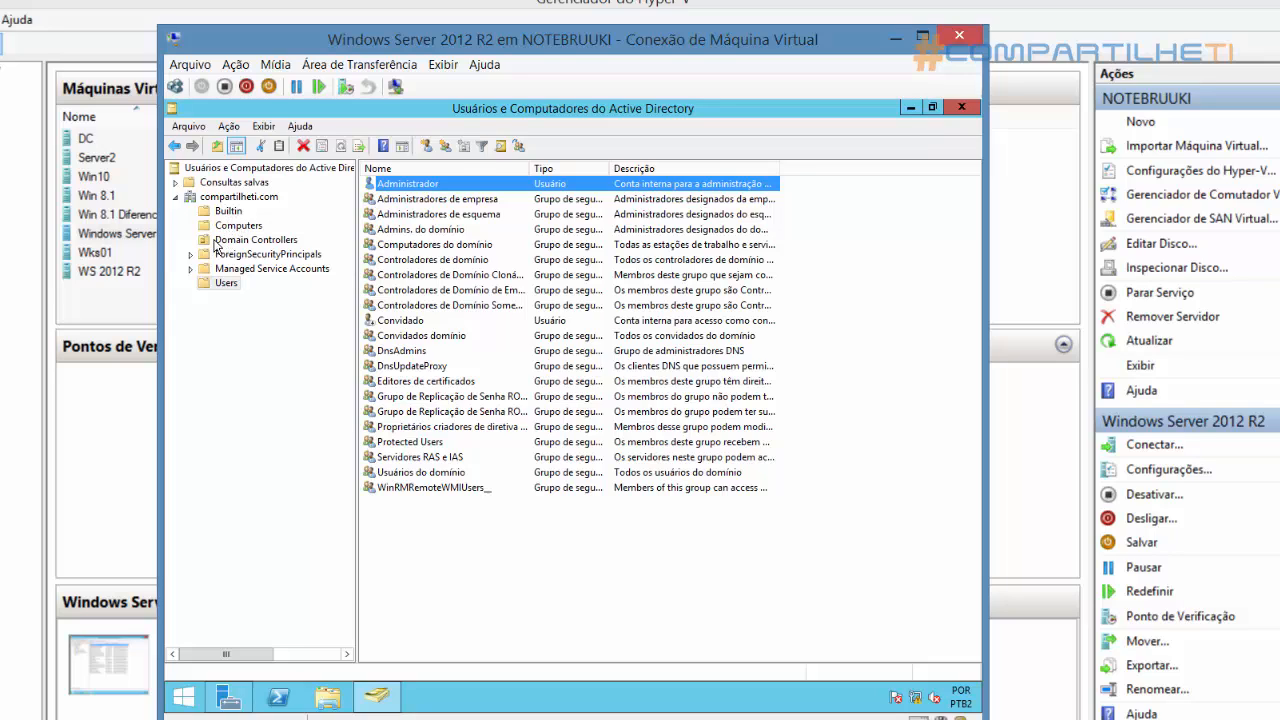
Examine the Domain Controllers organizational unit and the actions available for it
click(250, 241)
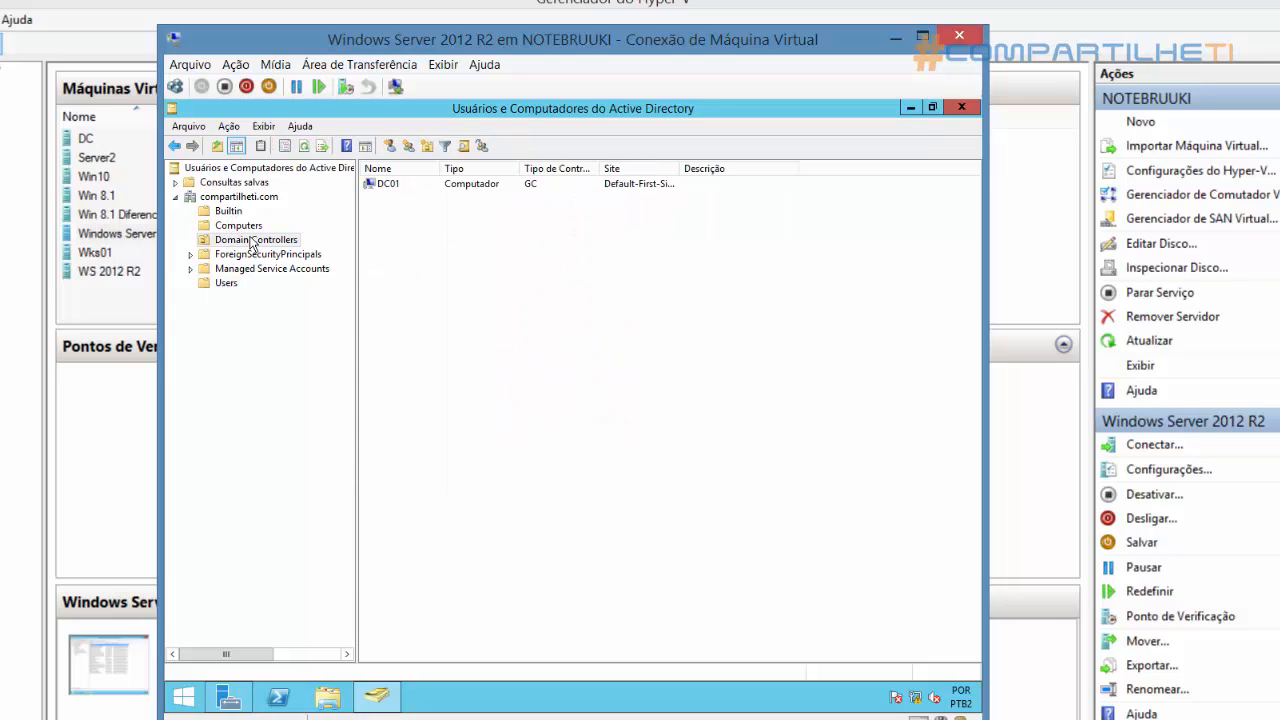
right_click(206, 246)
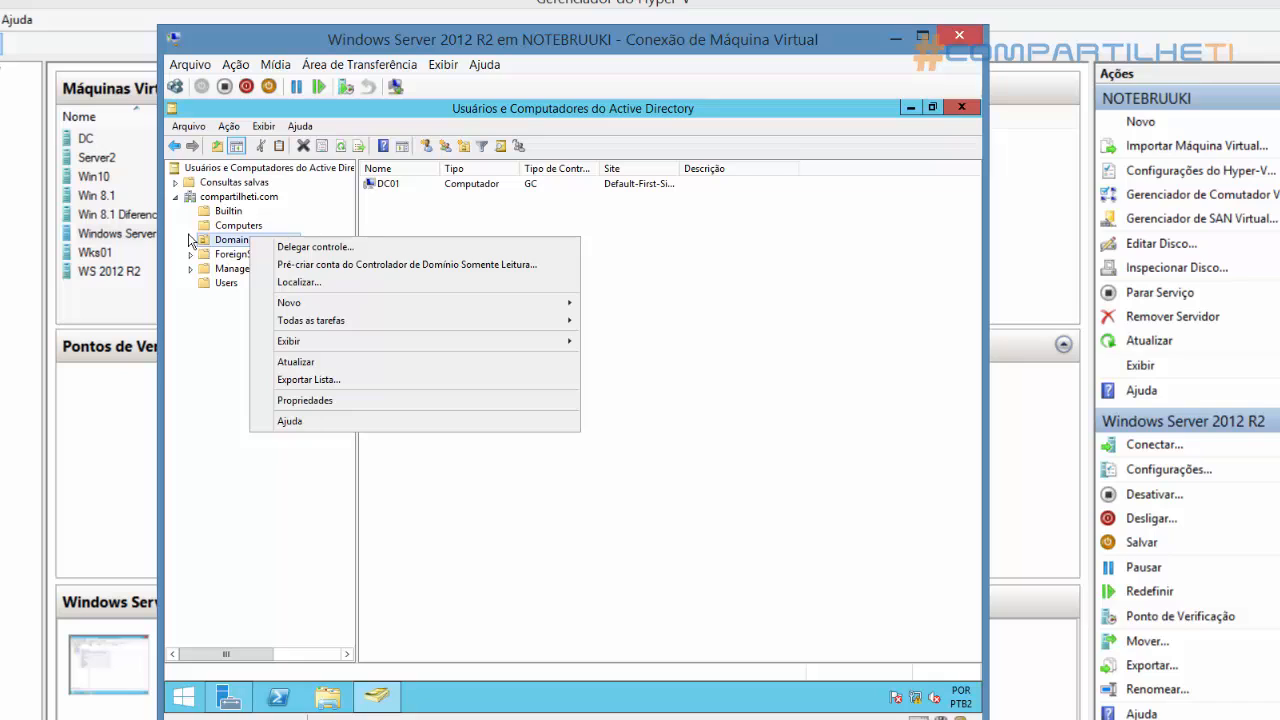
click(363, 113)
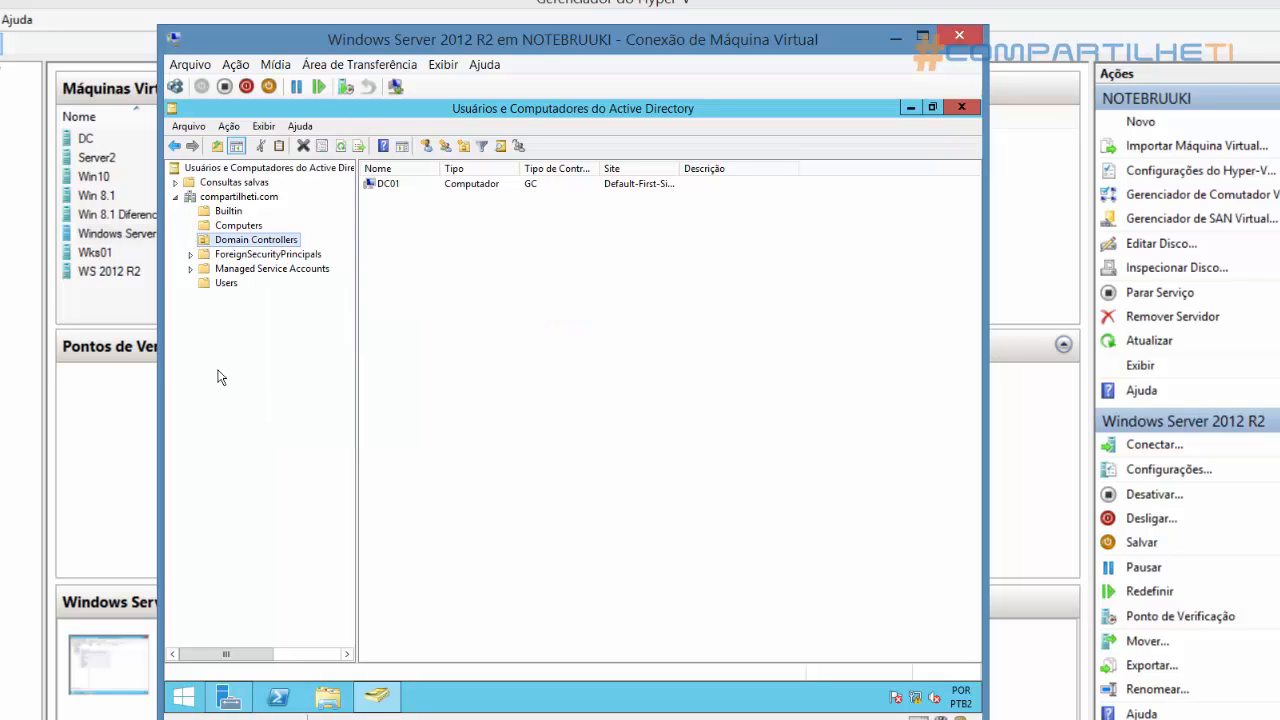
click(182, 718)
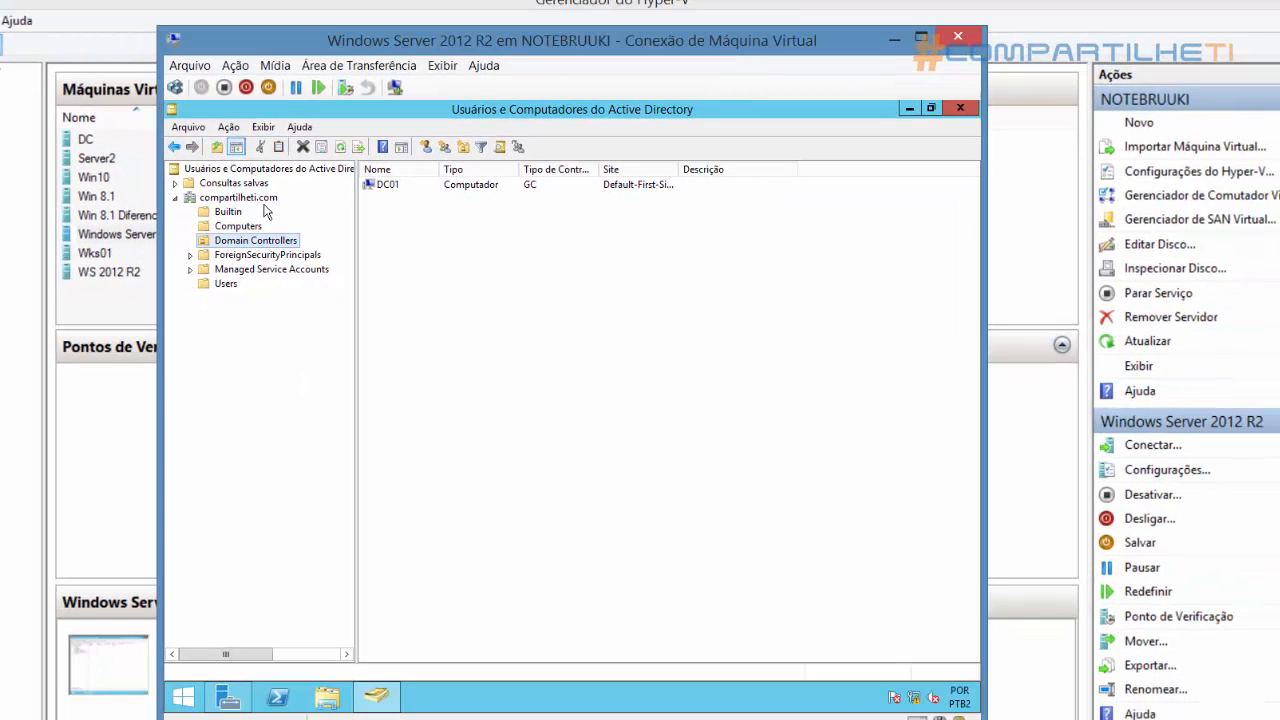
Widen the Tipo column in the compartilheti.com listing and compare the Users container with the Domain Controllers organizational unit
click(236, 198)
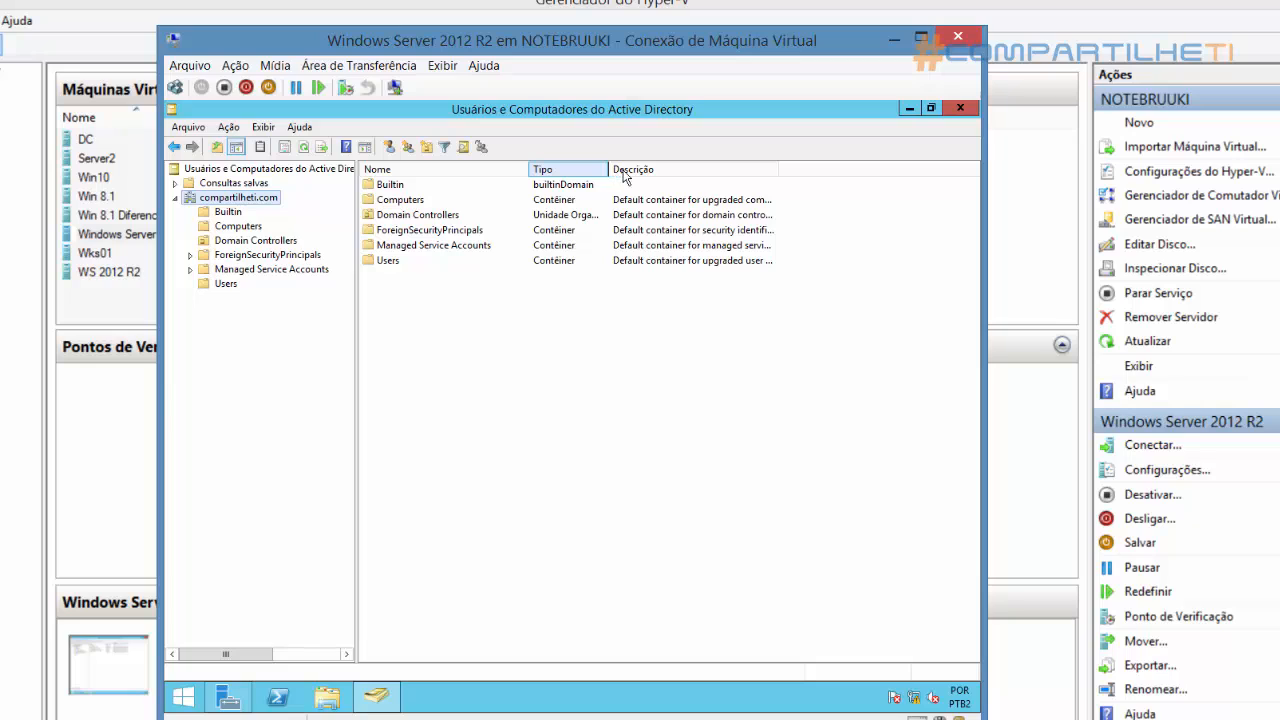
drag(612, 176, 658, 180)
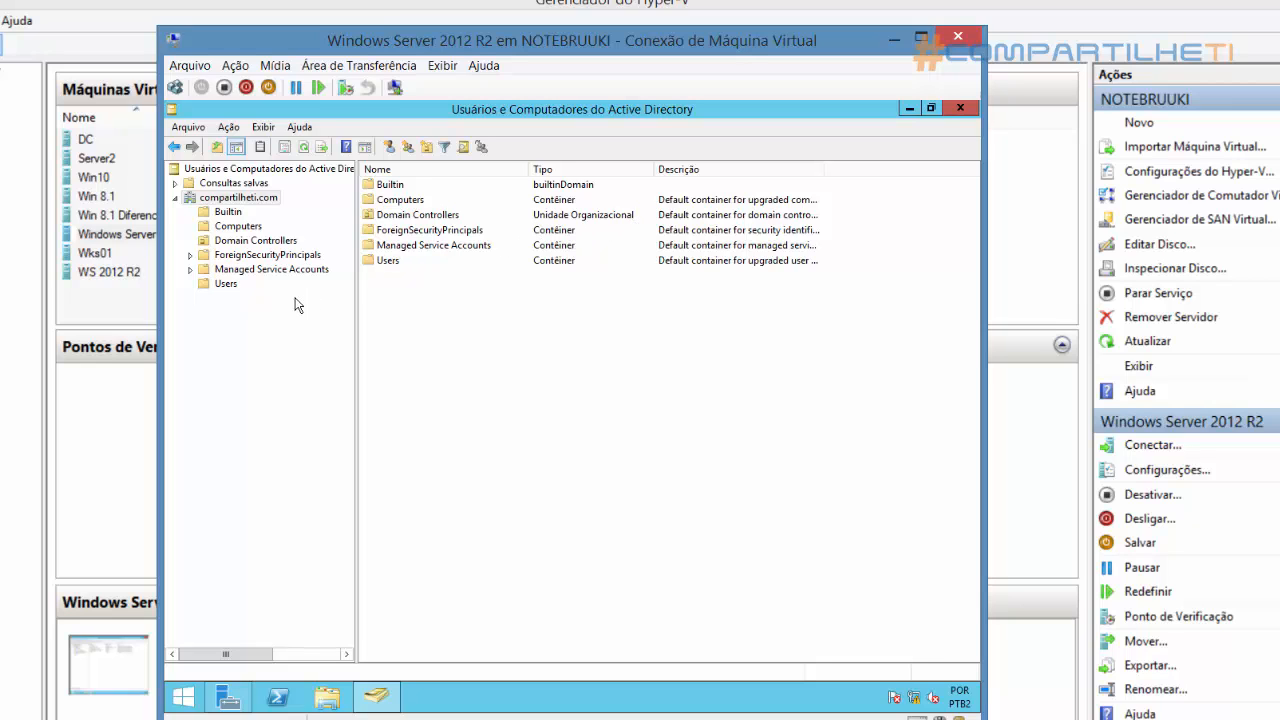
click(224, 285)
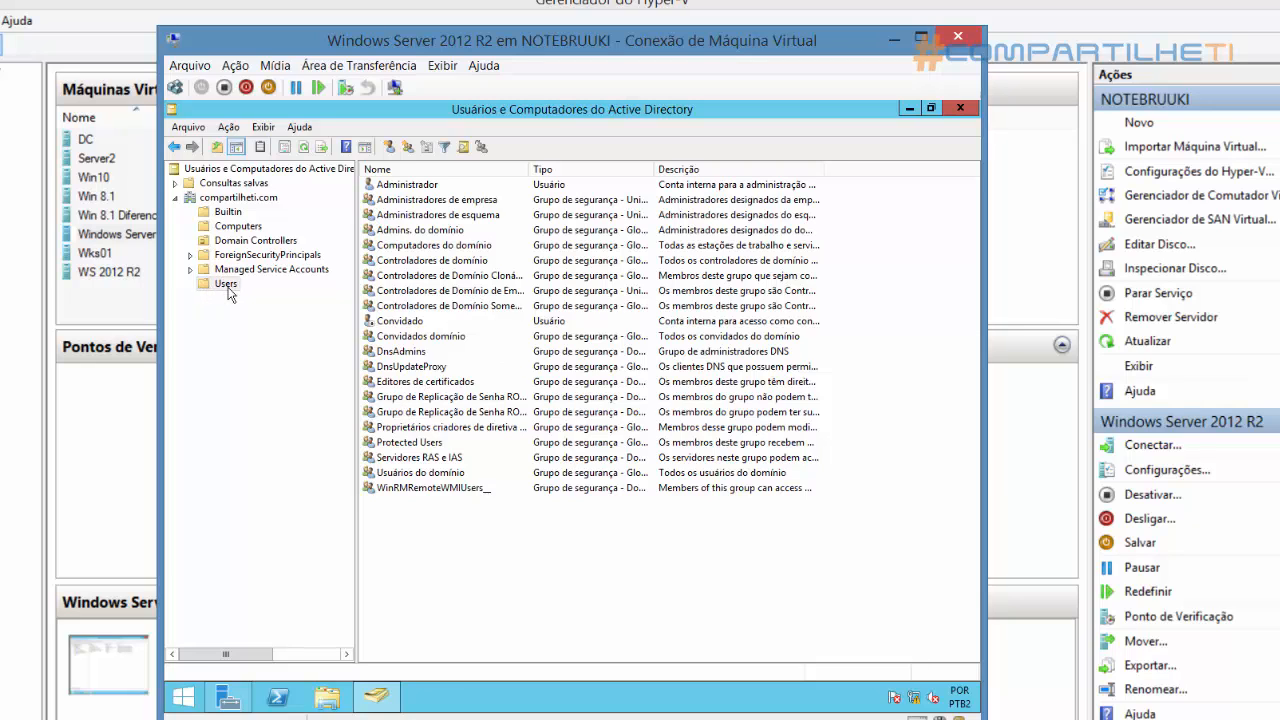
click(231, 244)
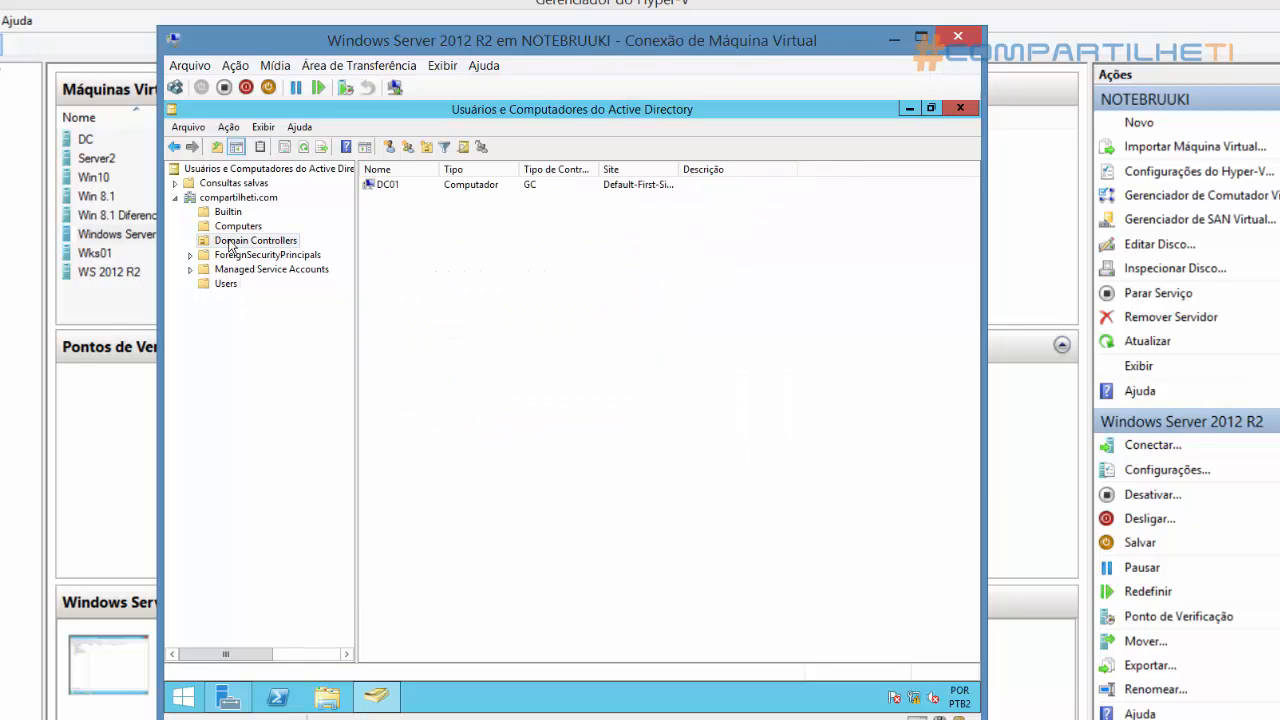
right_click(229, 244)
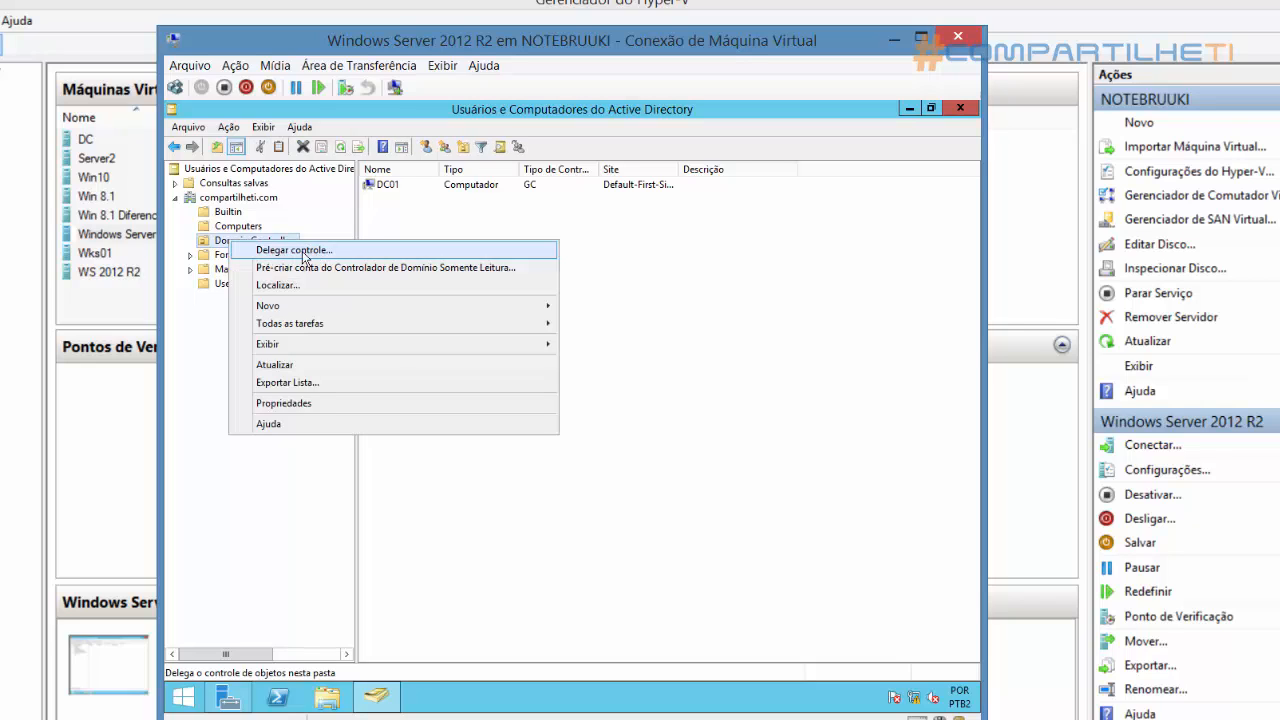
Create an organizational unit named TI directly under the compartilheti.com domain, keeping protection against accidental deletion
click(240, 199)
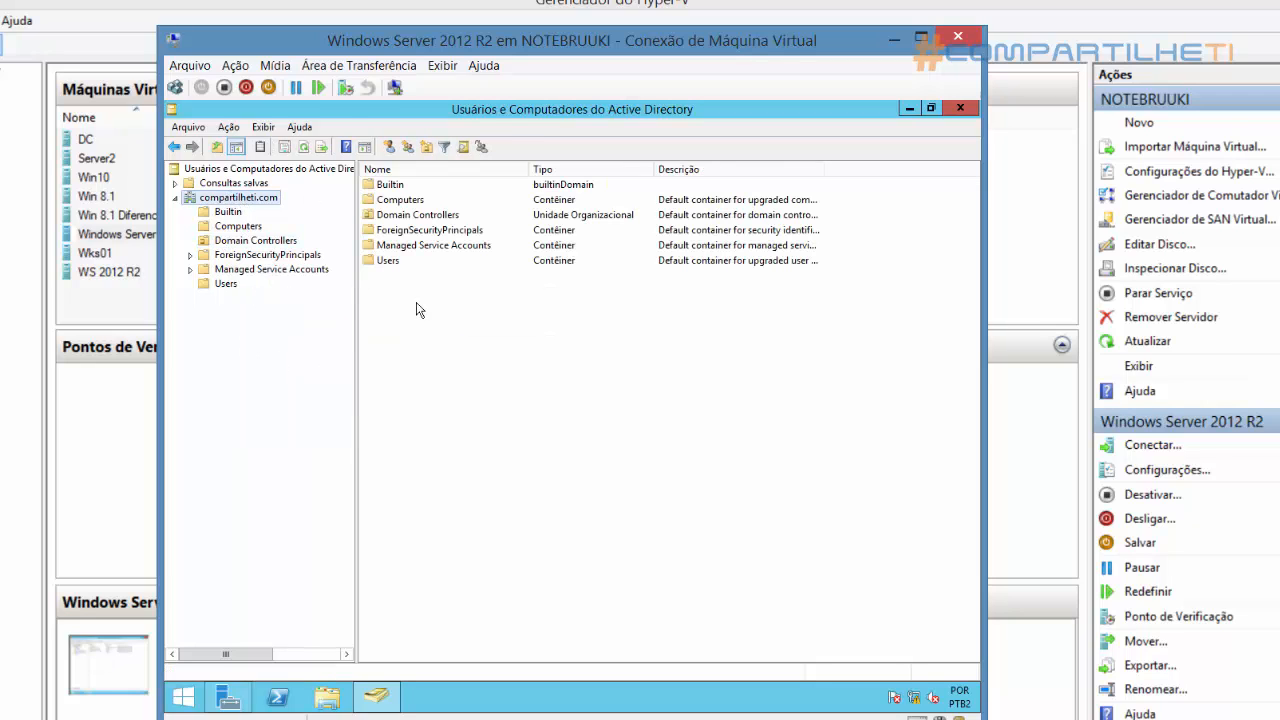
right_click(242, 204)
right_click(237, 198)
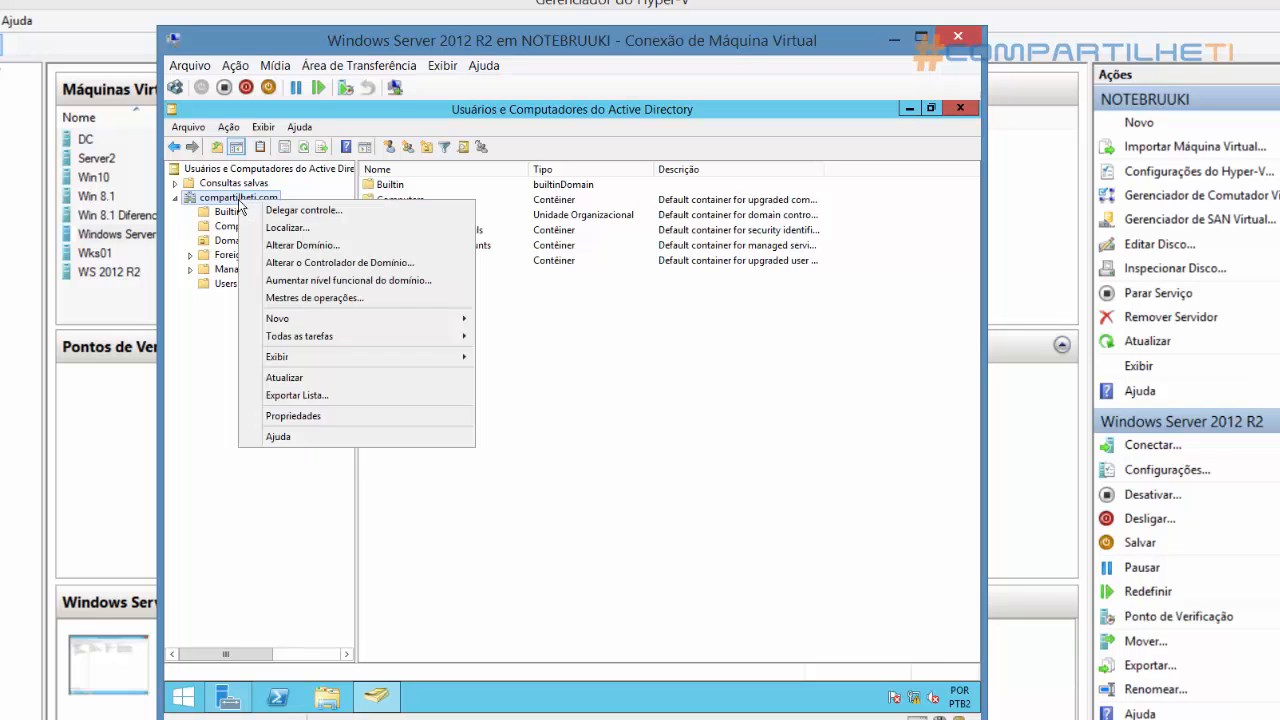
mouse_move(332, 322)
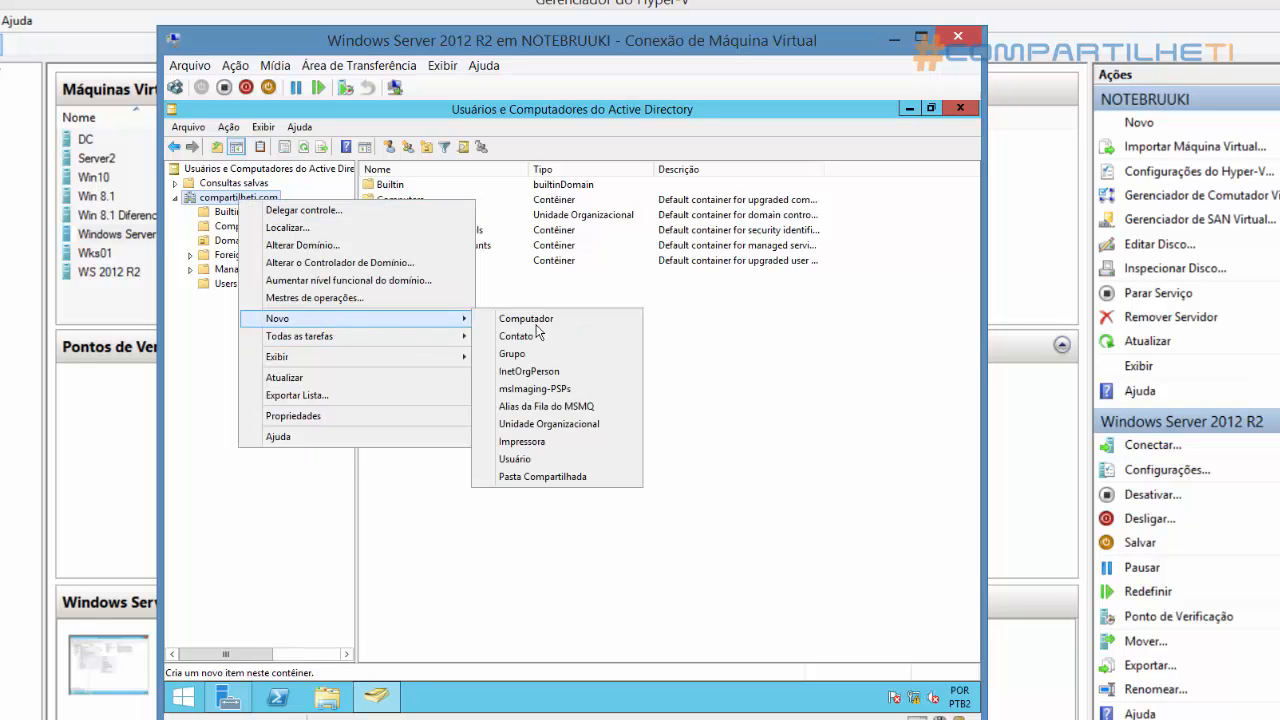
click(577, 424)
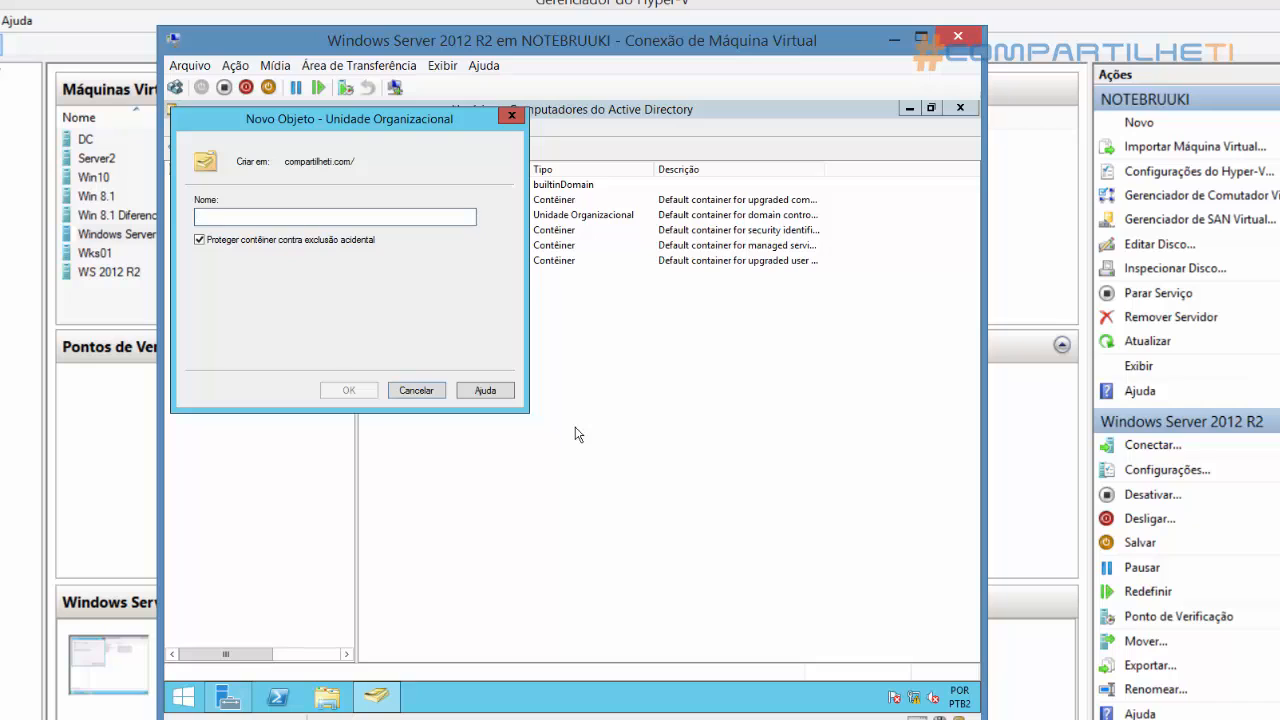
text(TI)
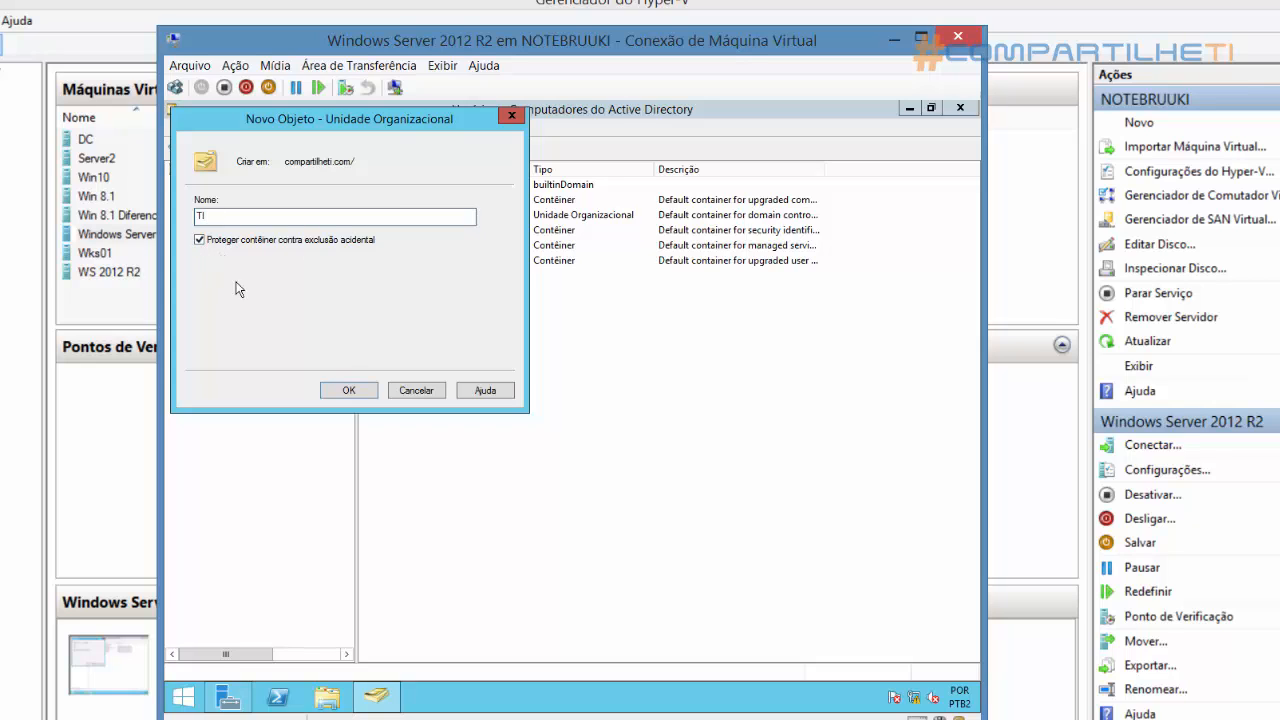
click(349, 391)
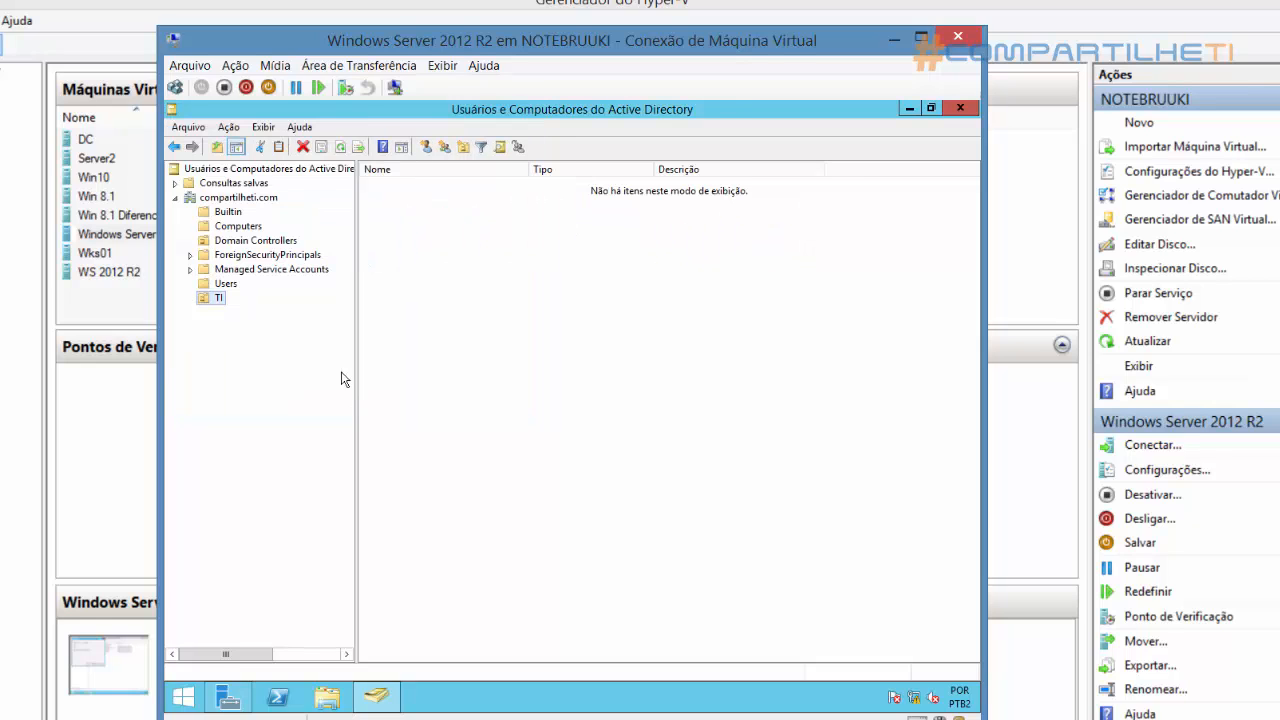
Check the contents of the TI organizational unit and the actions available inside it
right_click(424, 282)
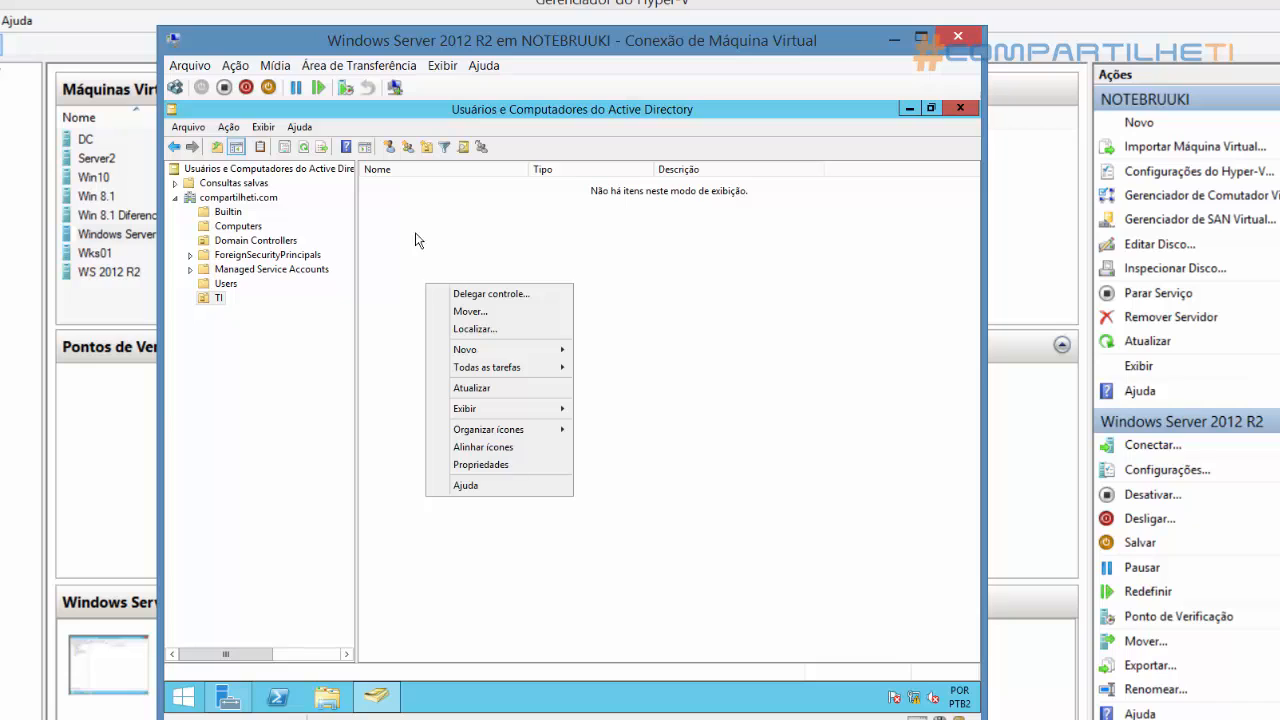
click(484, 232)
click(220, 298)
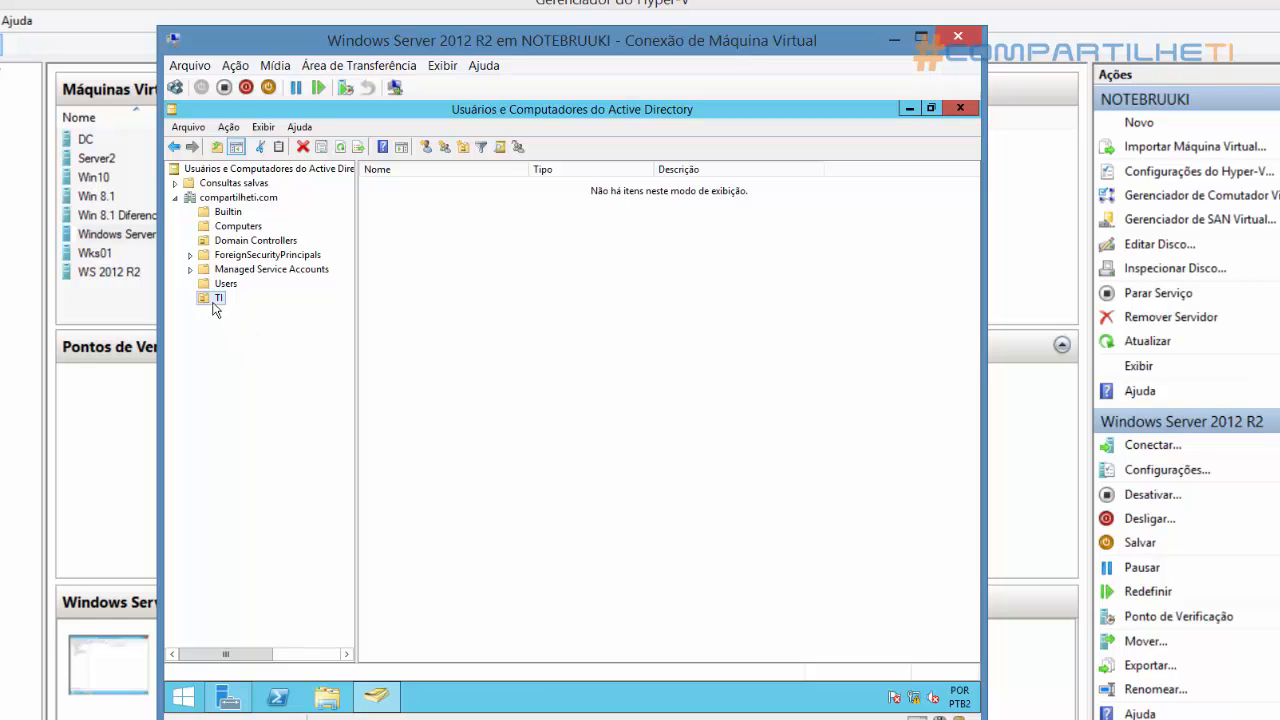
Create an organizational unit named RH directly under the compartilheti.com domain, keeping protection against accidental deletion
click(237, 200)
right_click(236, 202)
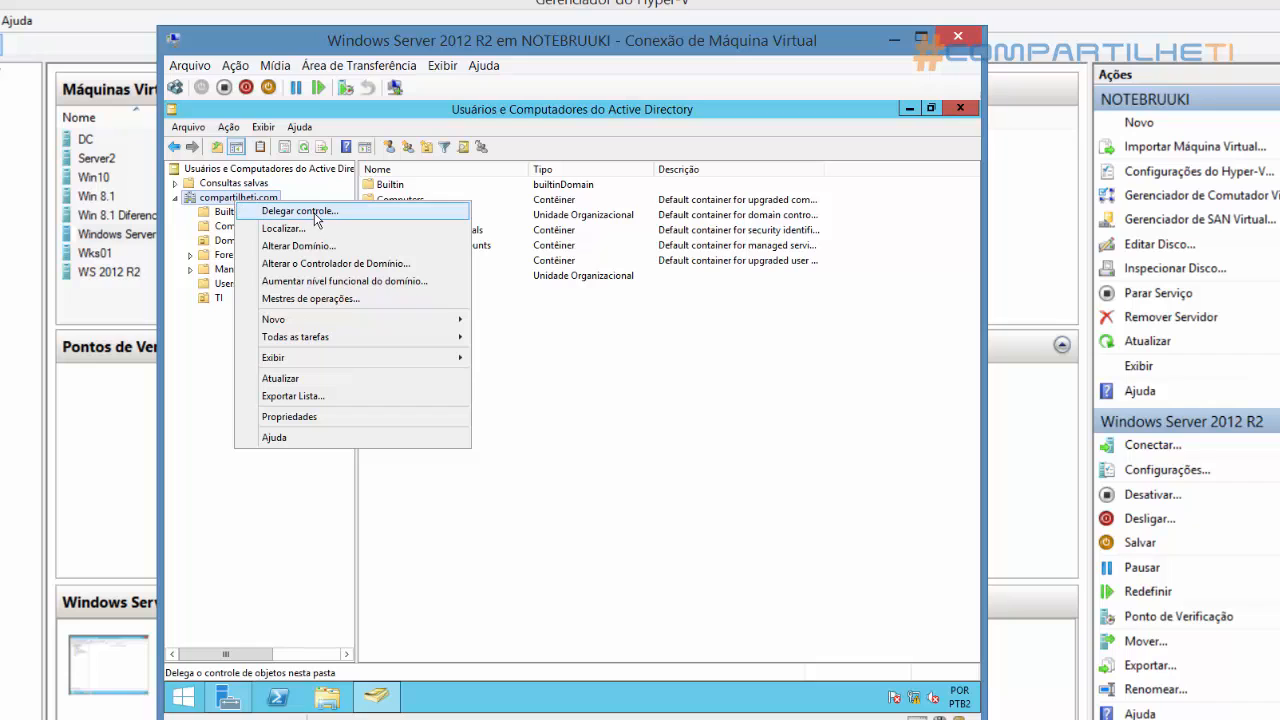
mouse_move(318, 322)
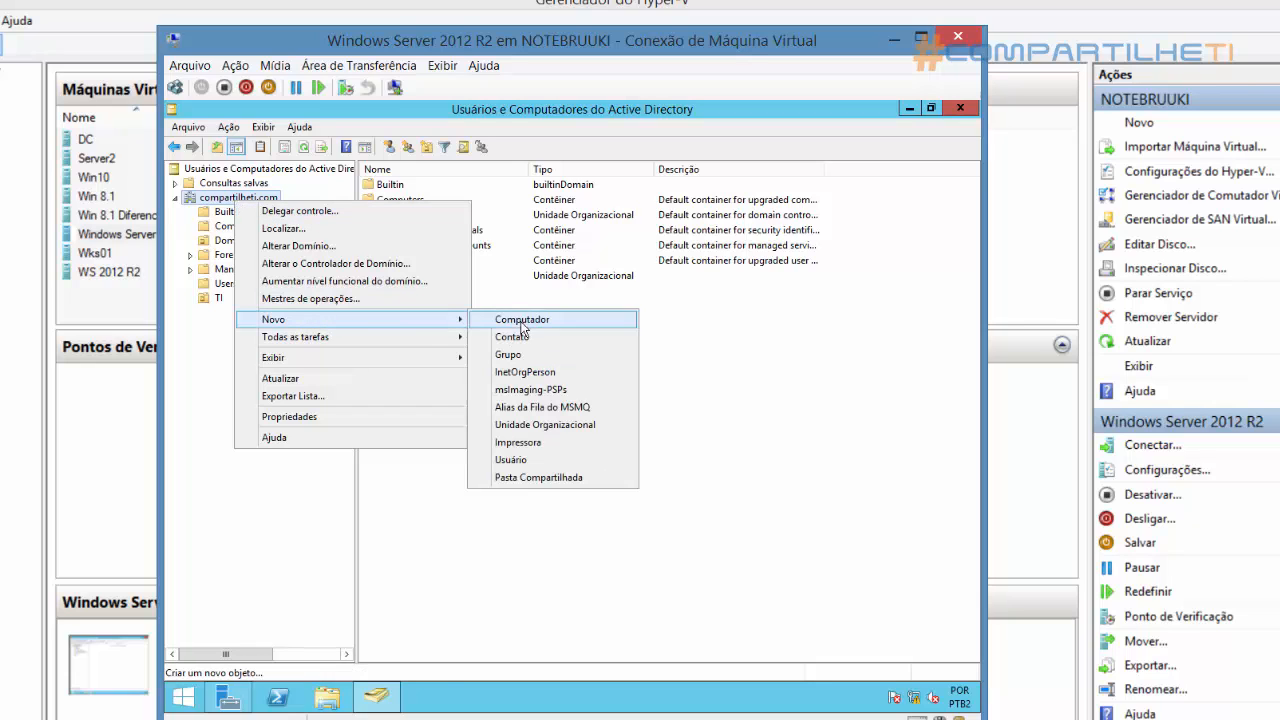
click(541, 424)
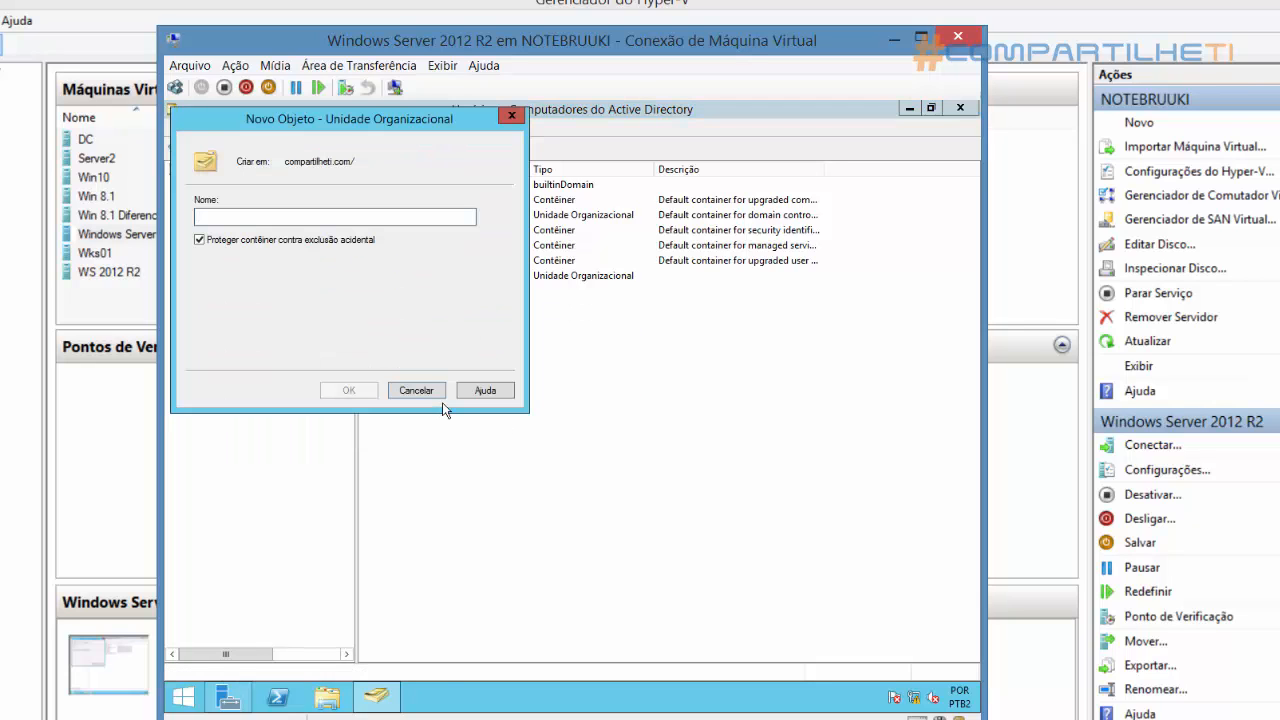
text(RH)
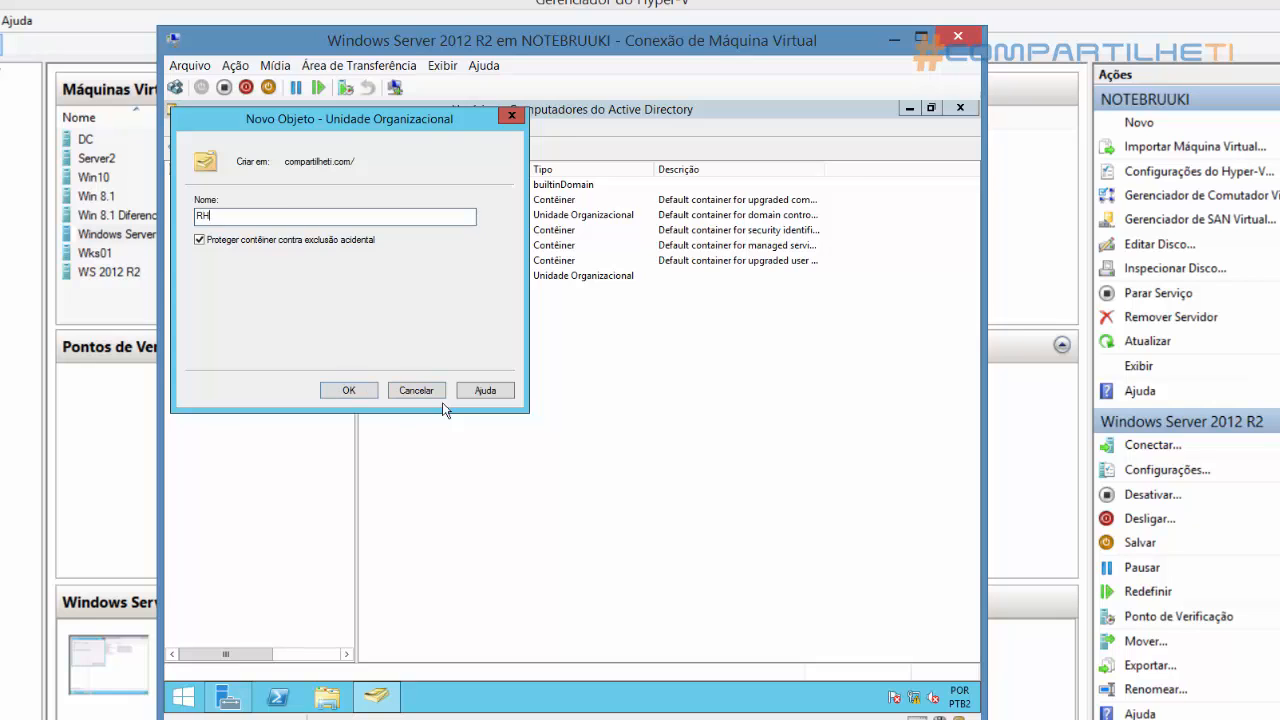
key(Return)
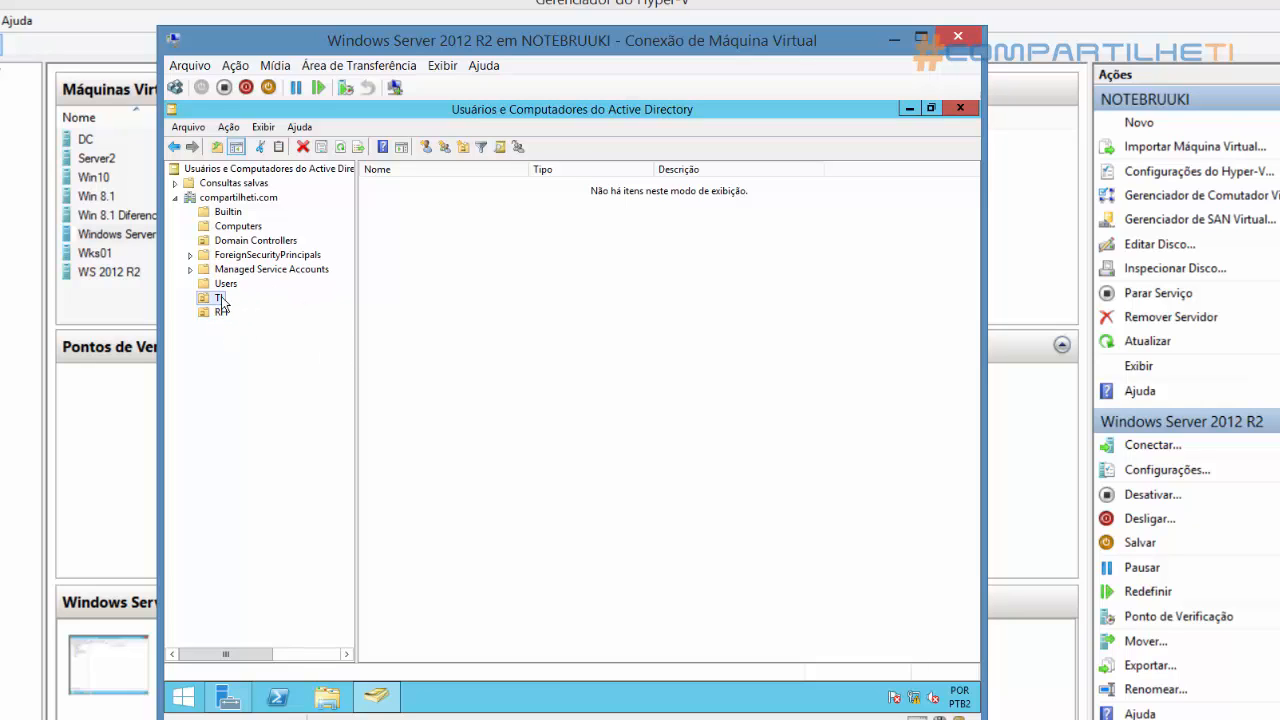
right_click(432, 316)
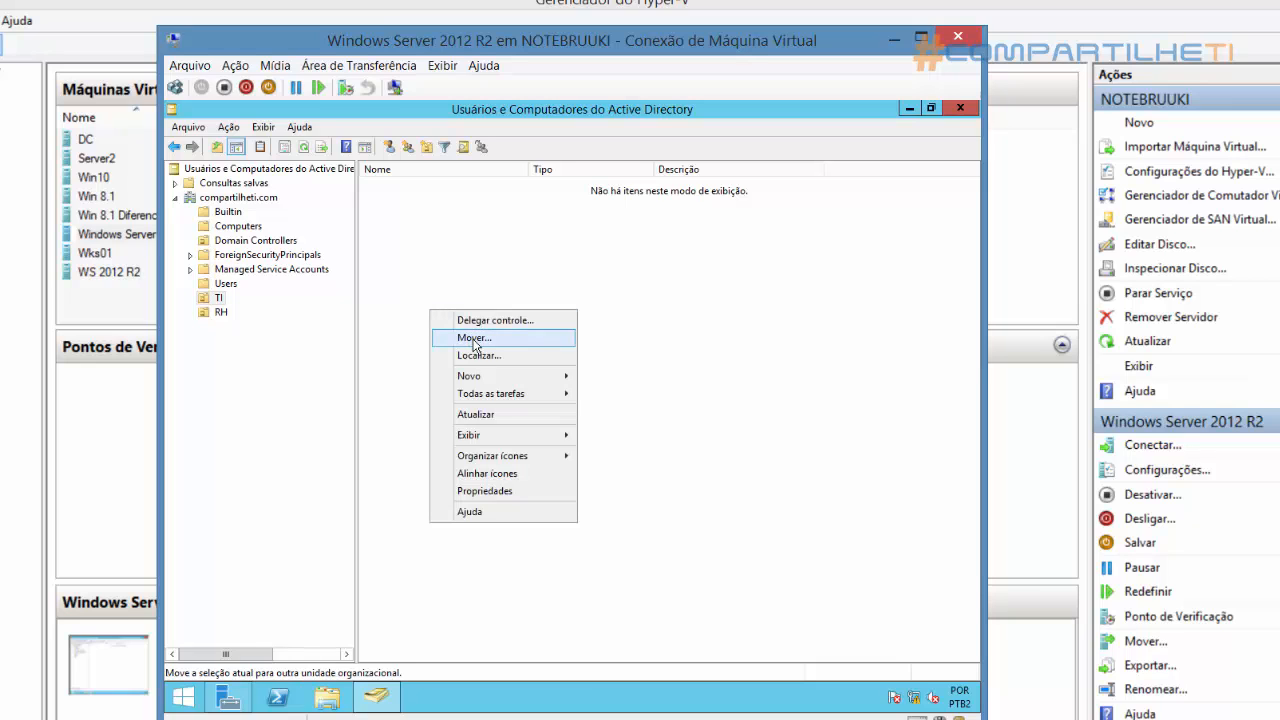
mouse_move(486, 377)
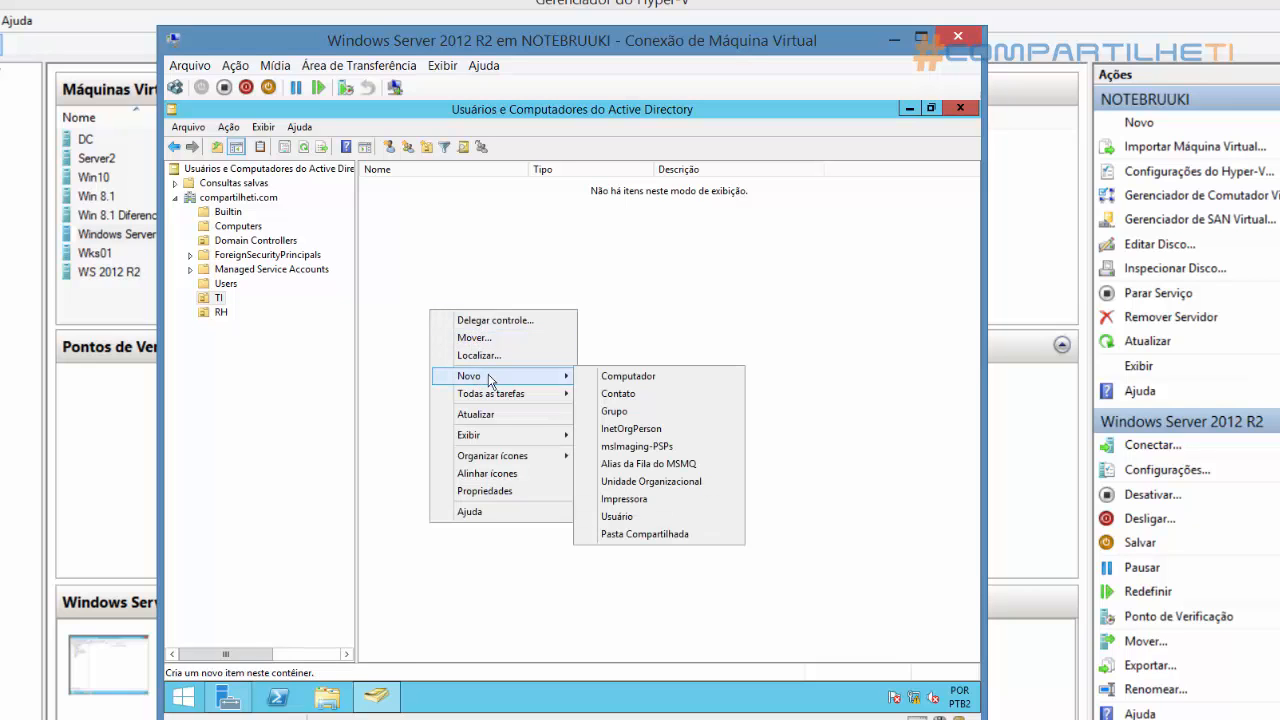
click(619, 517)
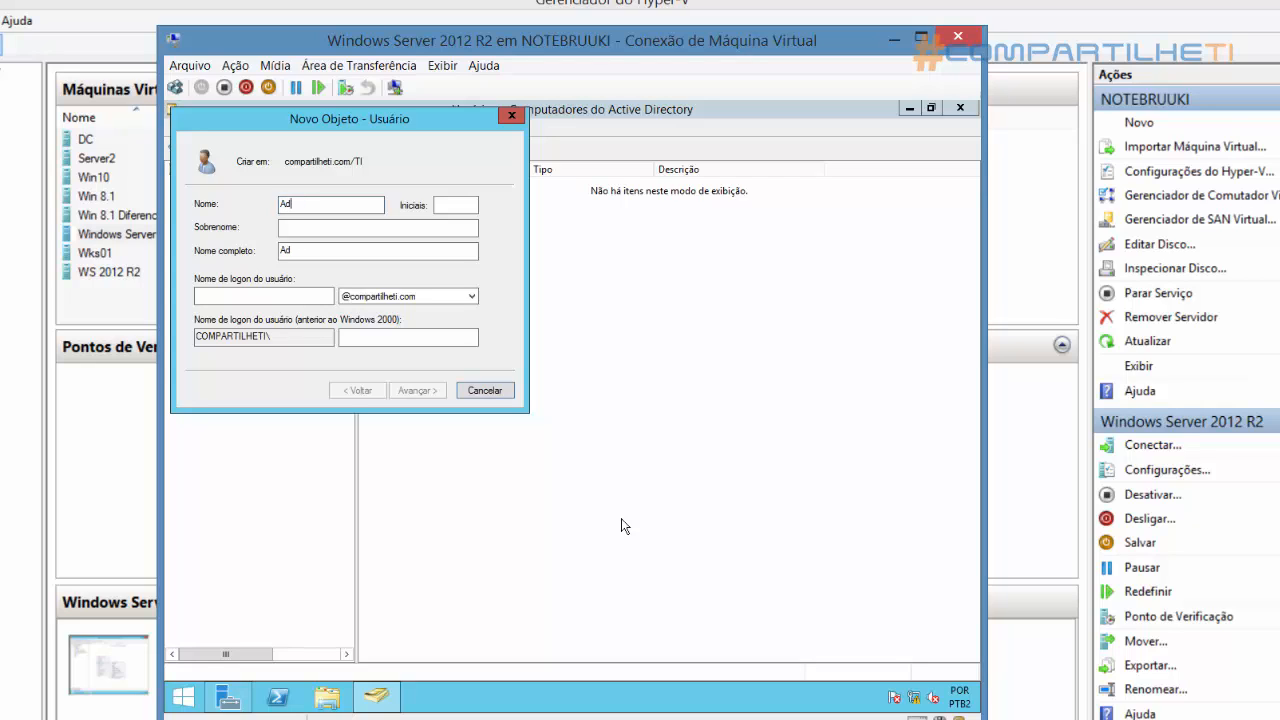
text(Adriano)
key(Tab)
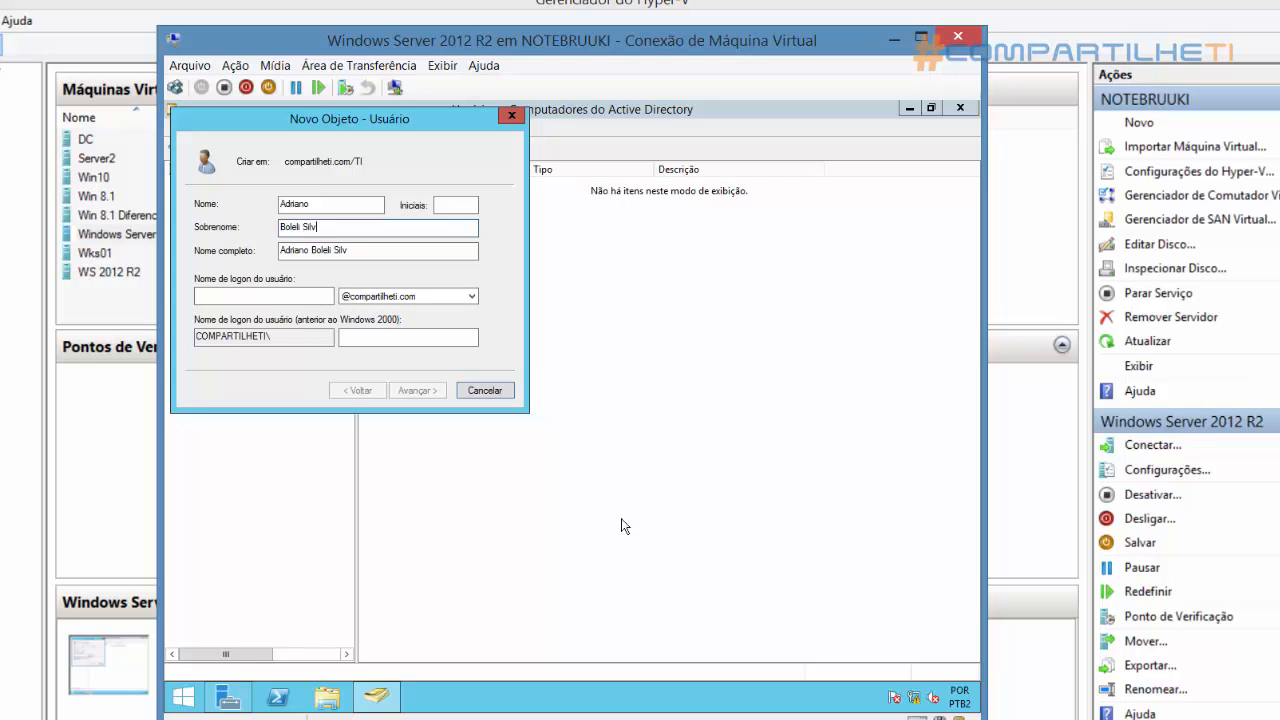
key(Tab)
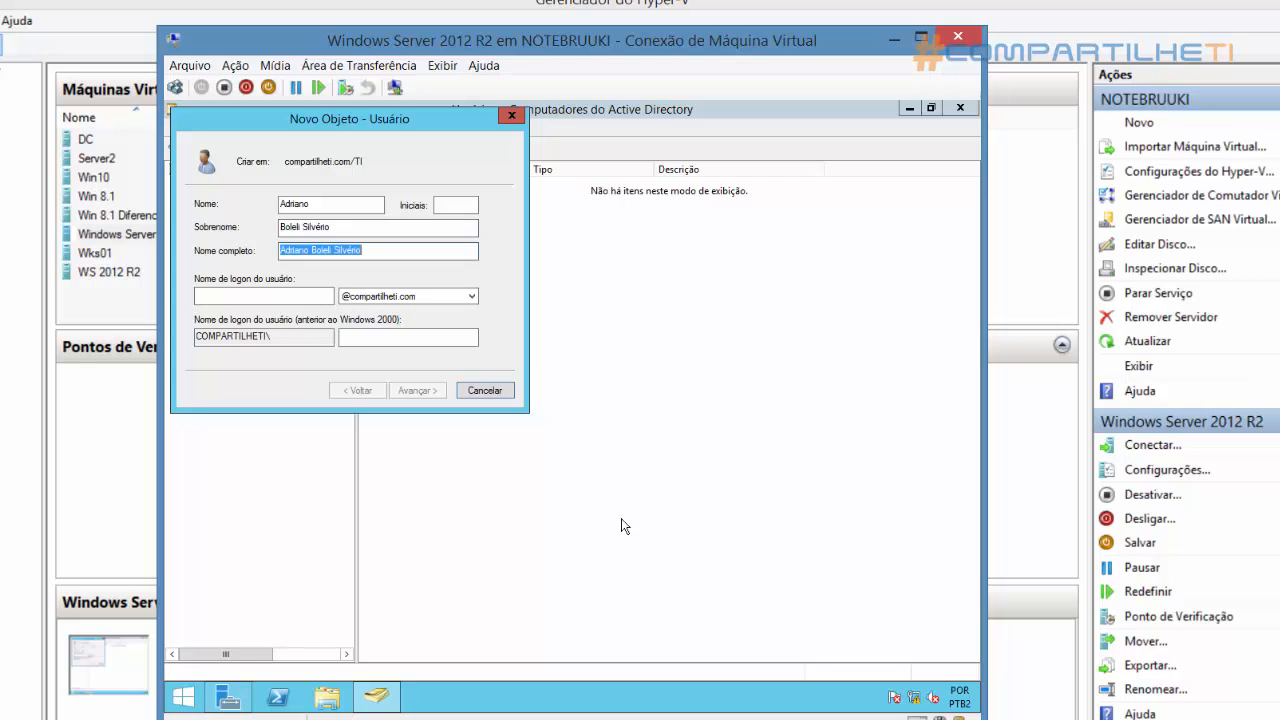
key(Tab)
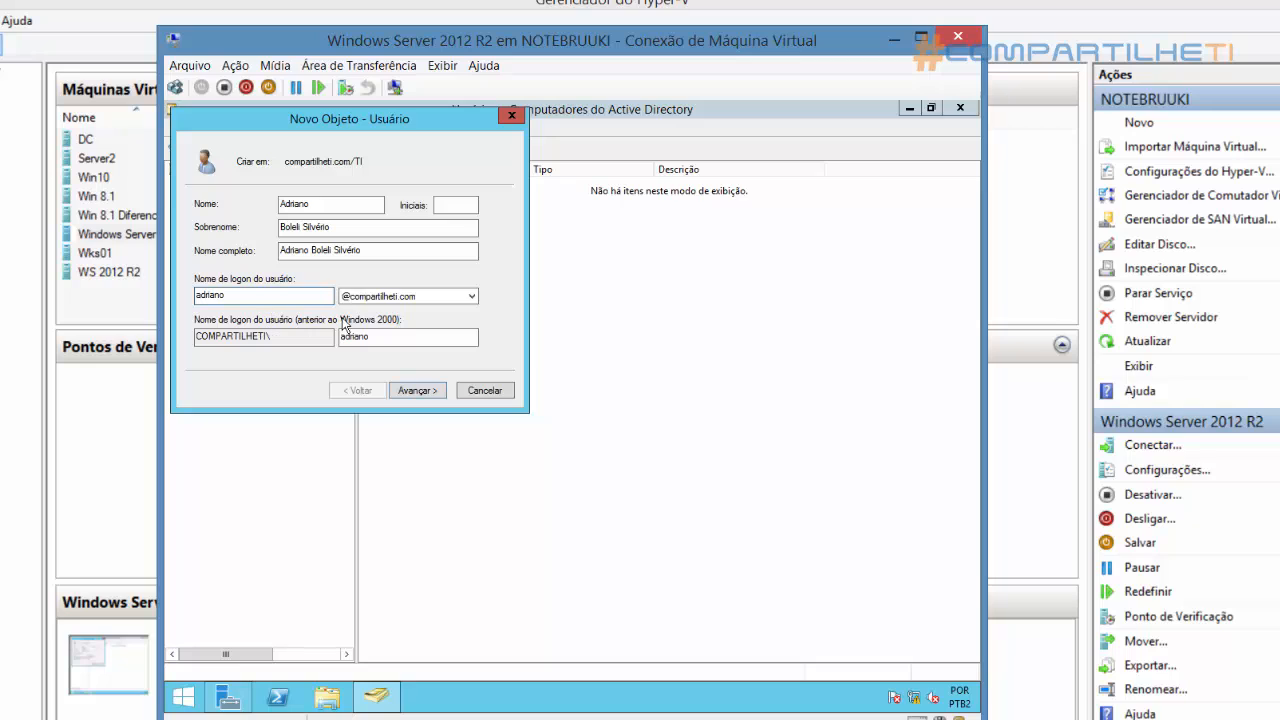
click(421, 392)
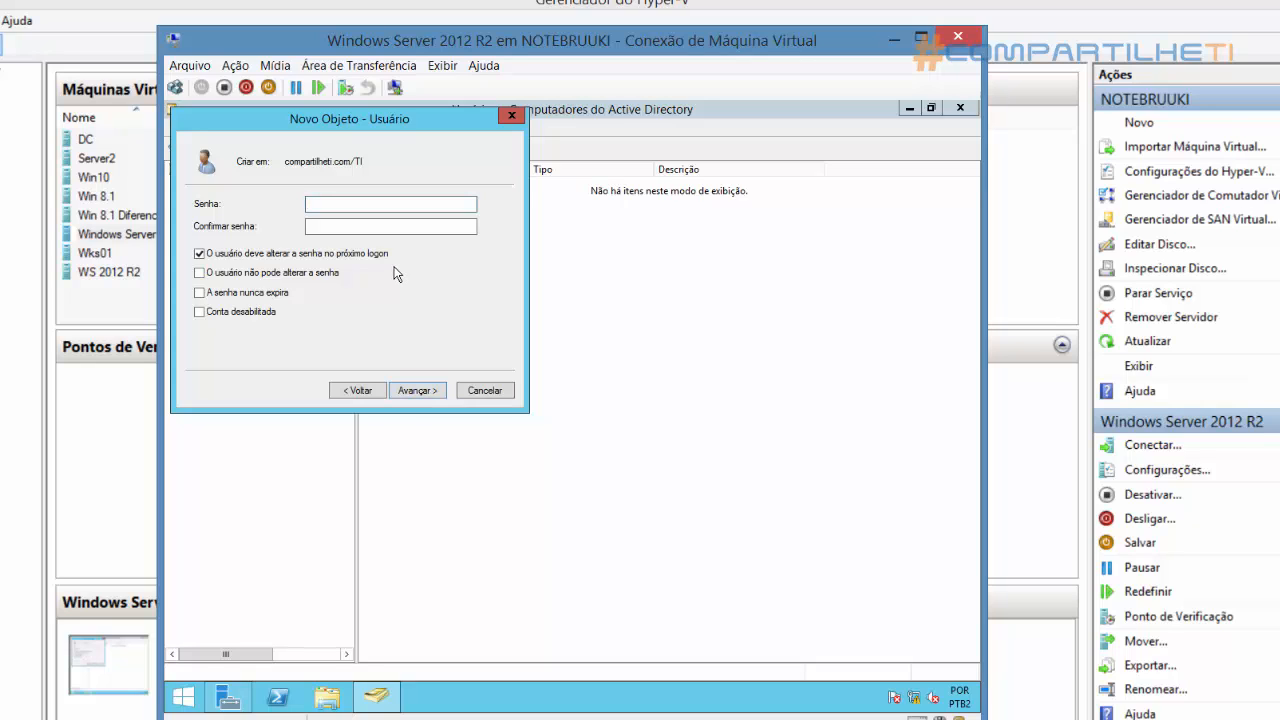
Enter and confirm the account password, turn off the password change at next logon, make the password never expire, and create the user
text(••••••••••)
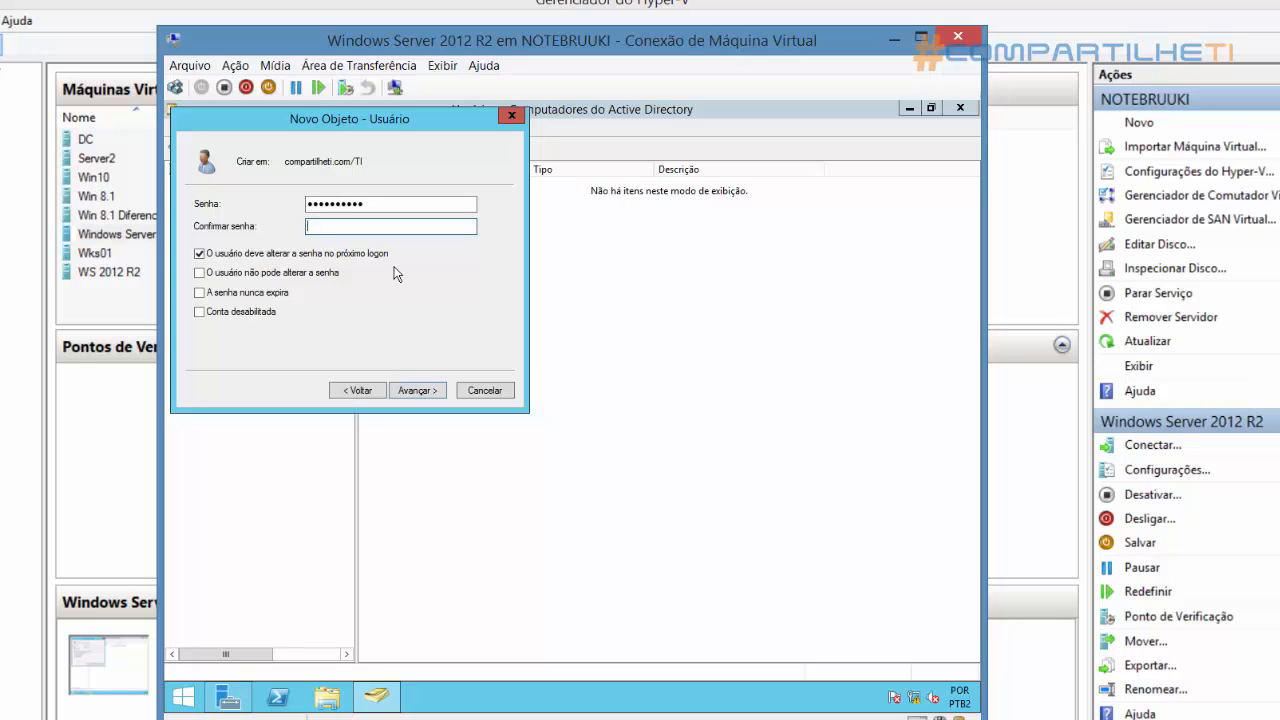
text(••••)
double_click(255, 255)
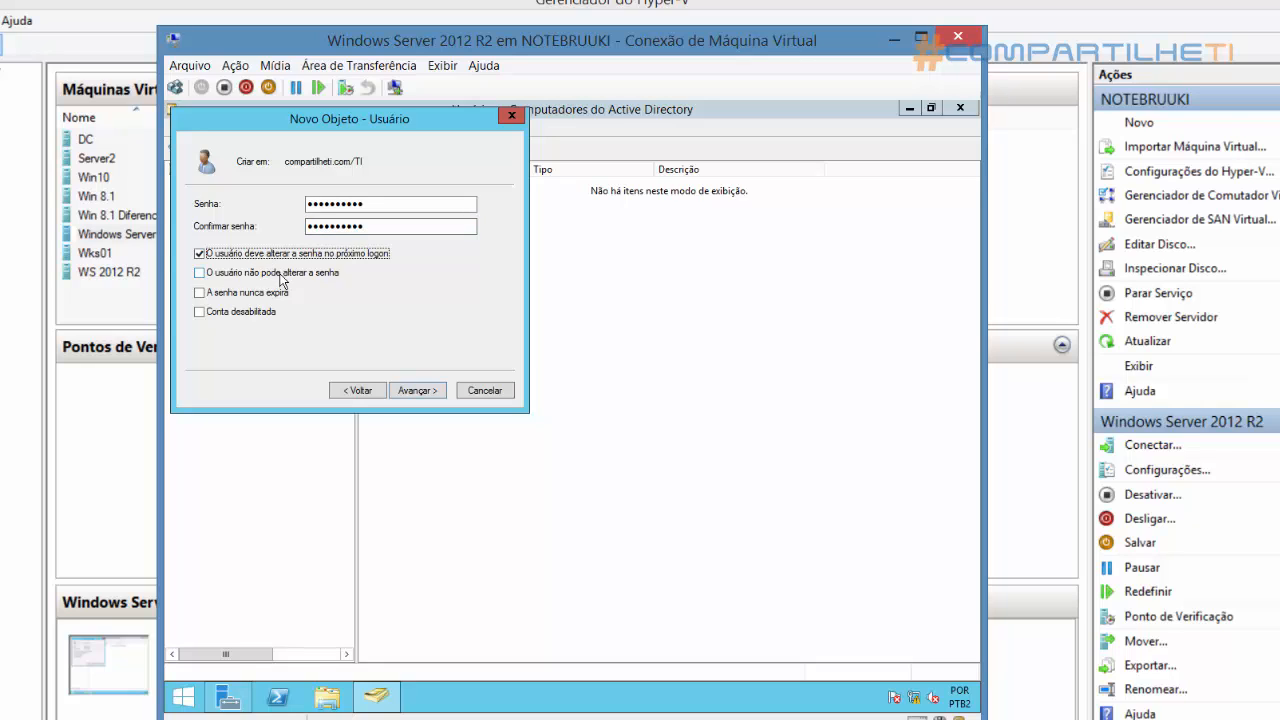
key(shift+Tab)
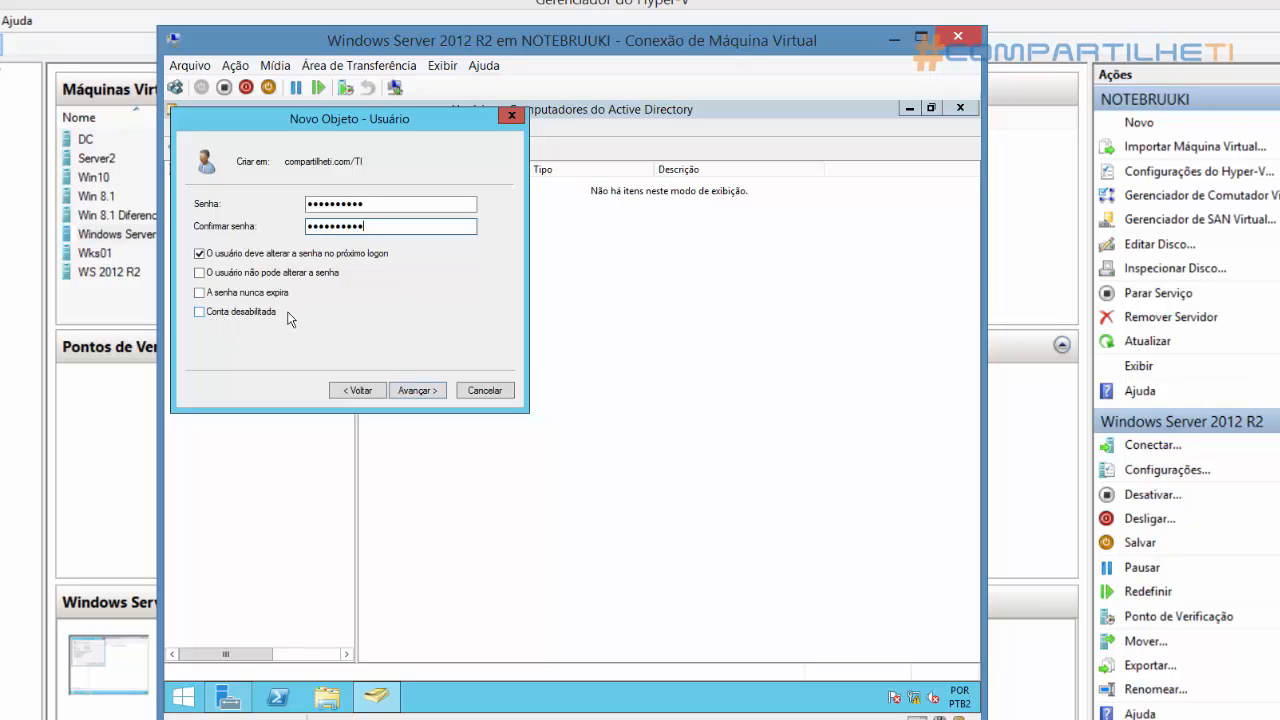
click(256, 256)
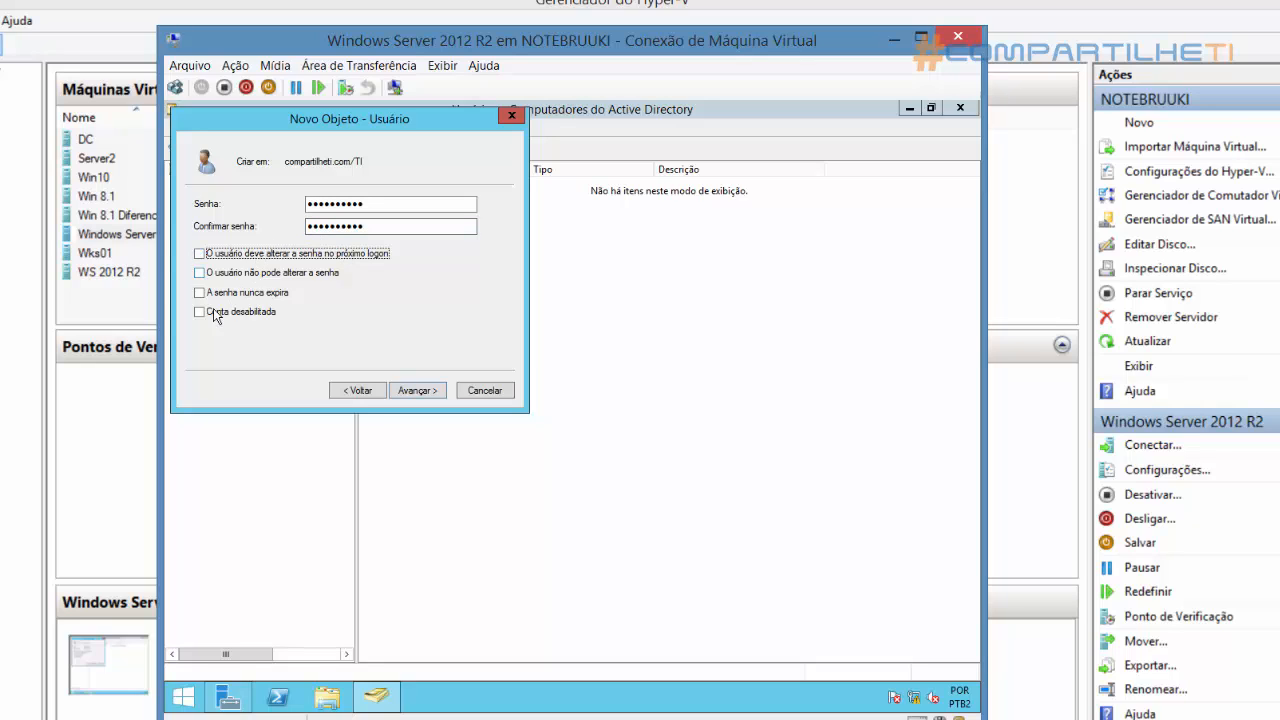
click(228, 294)
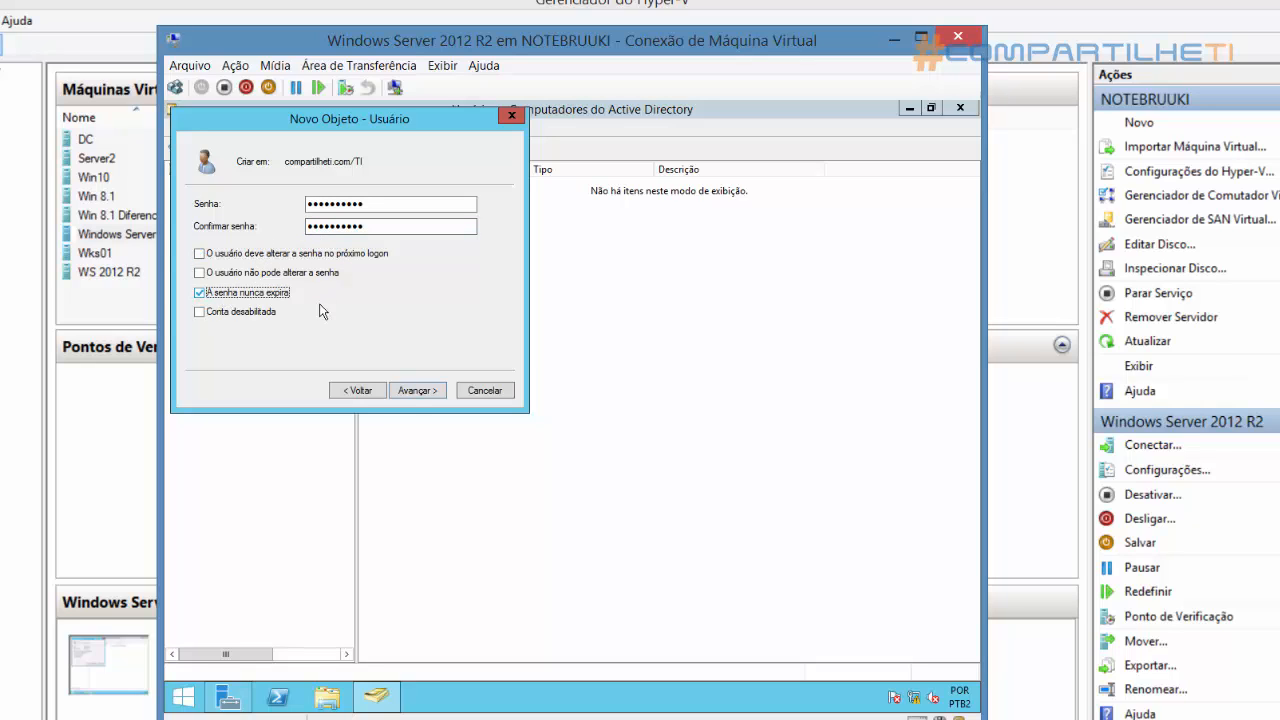
click(418, 392)
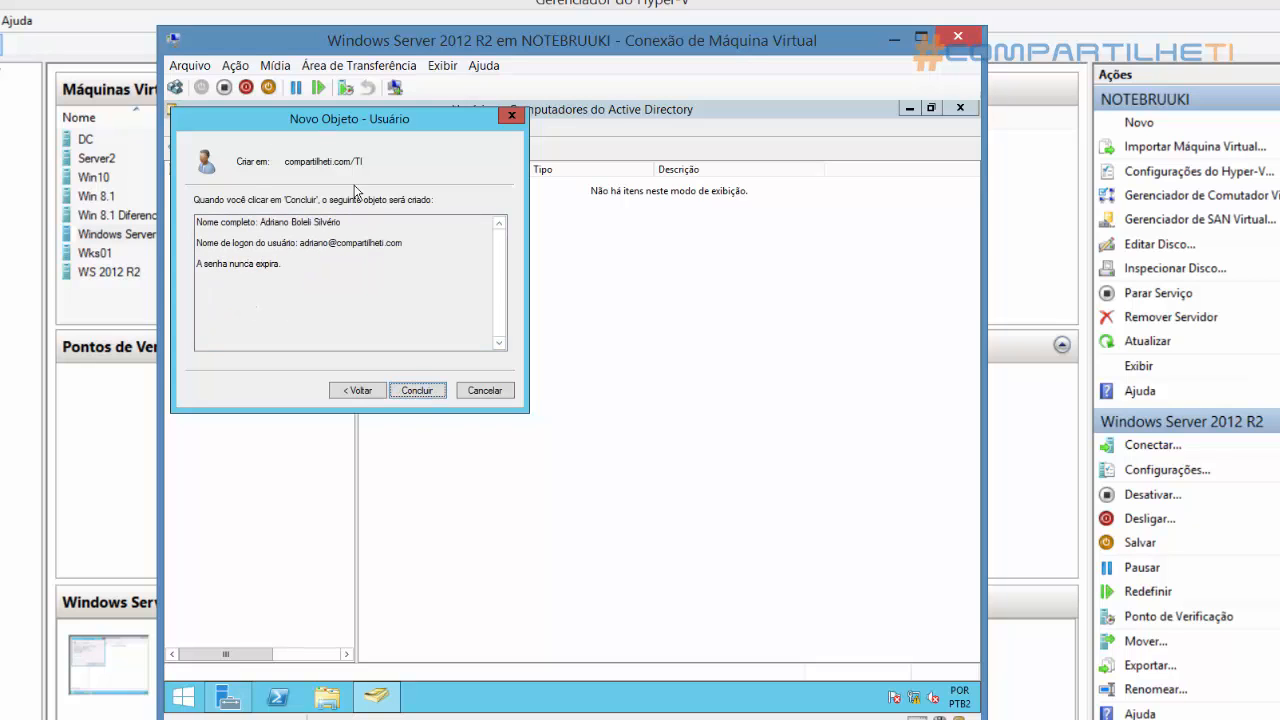
click(421, 392)
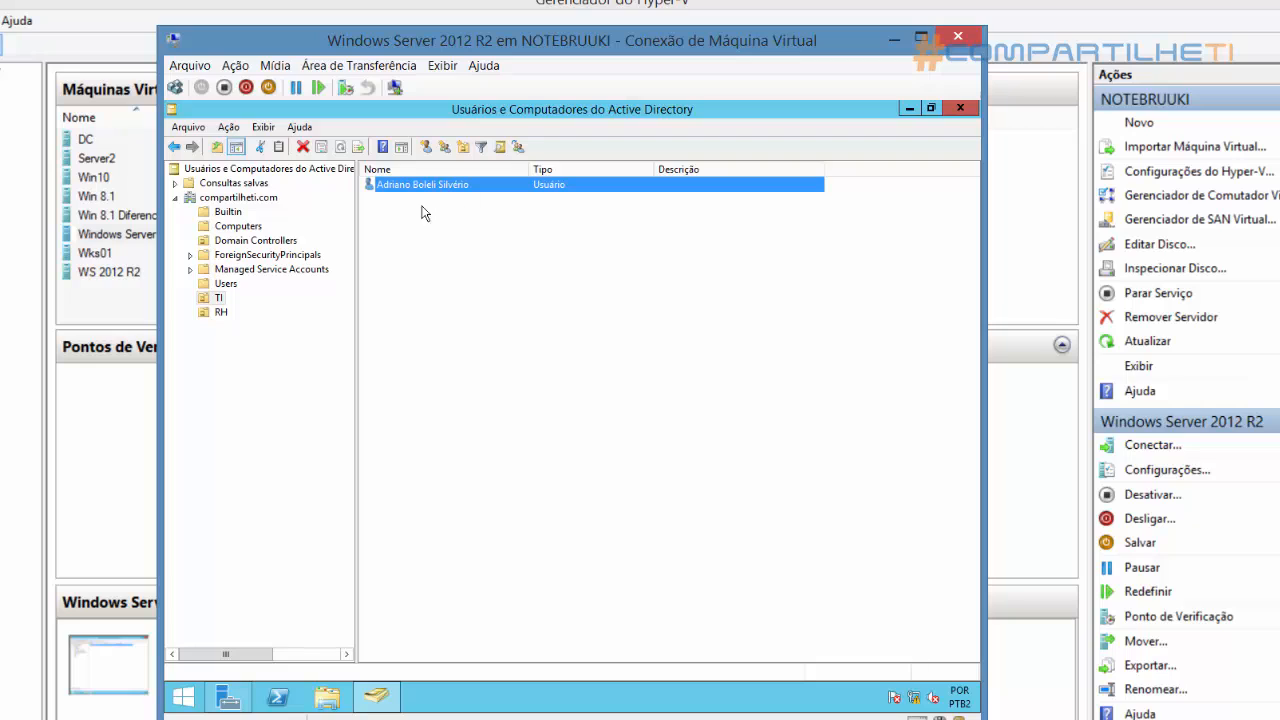
click(213, 299)
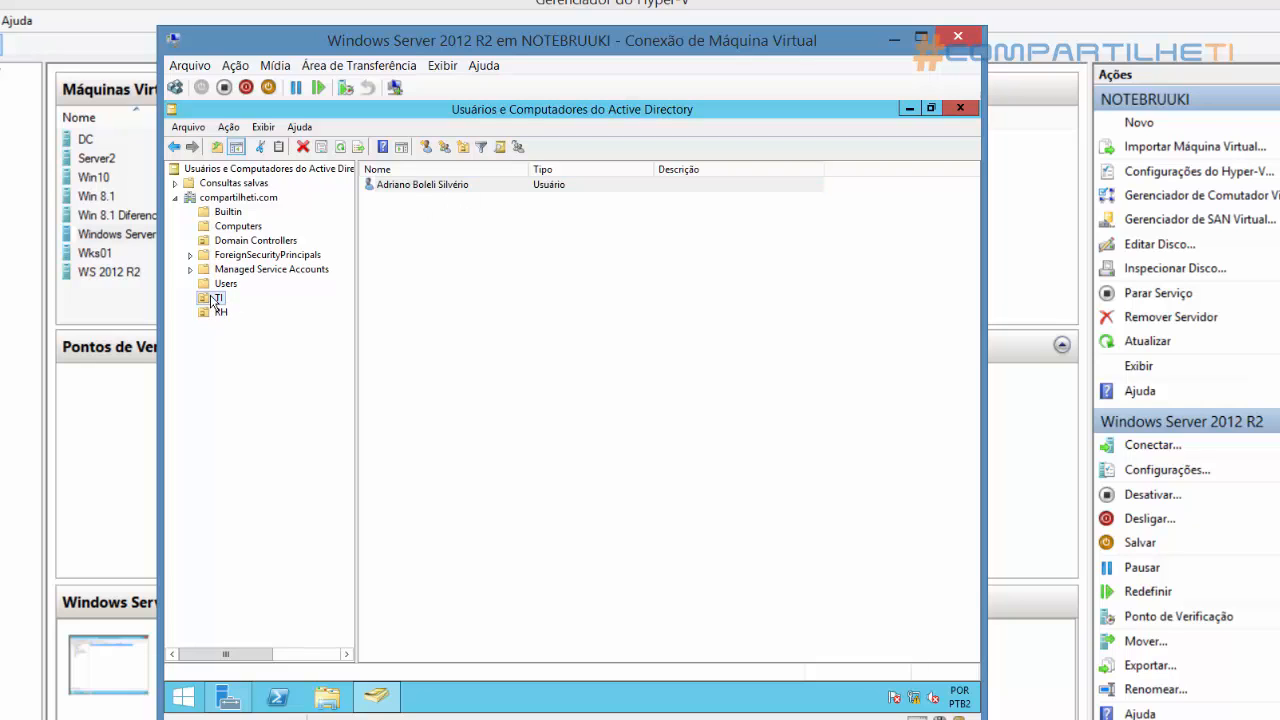
click(452, 298)
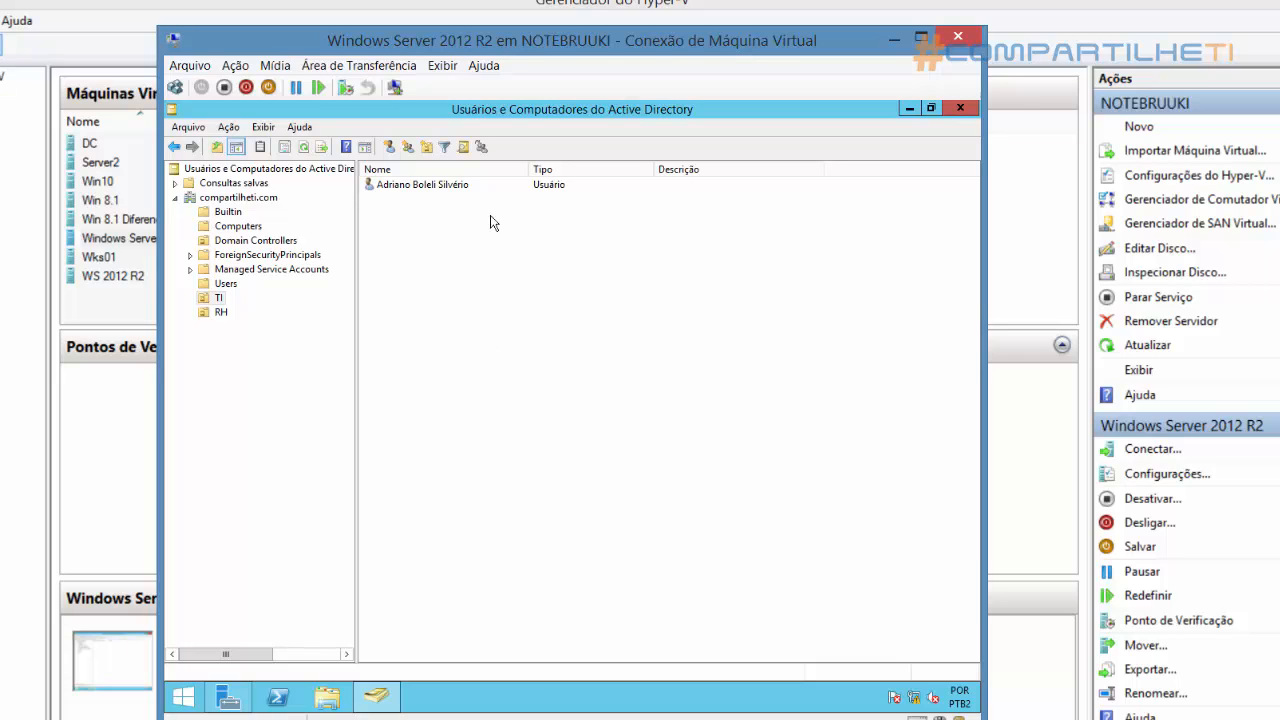
right_click(472, 298)
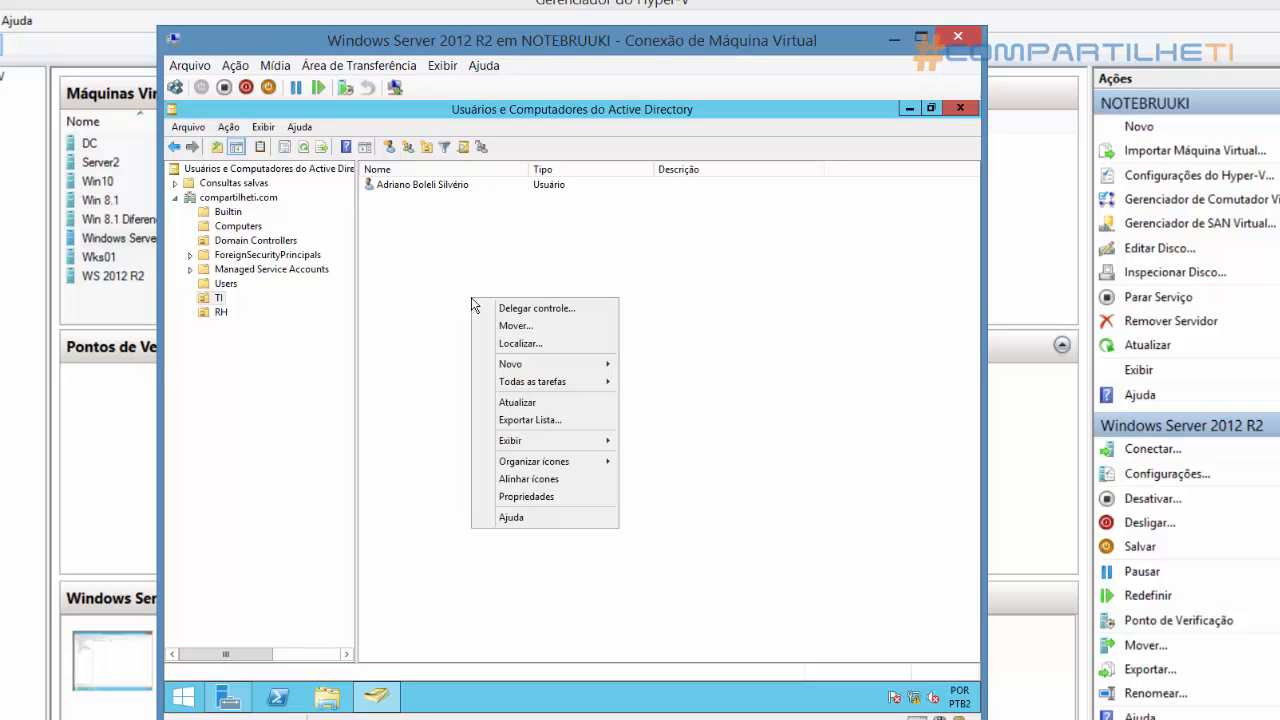
mouse_move(546, 366)
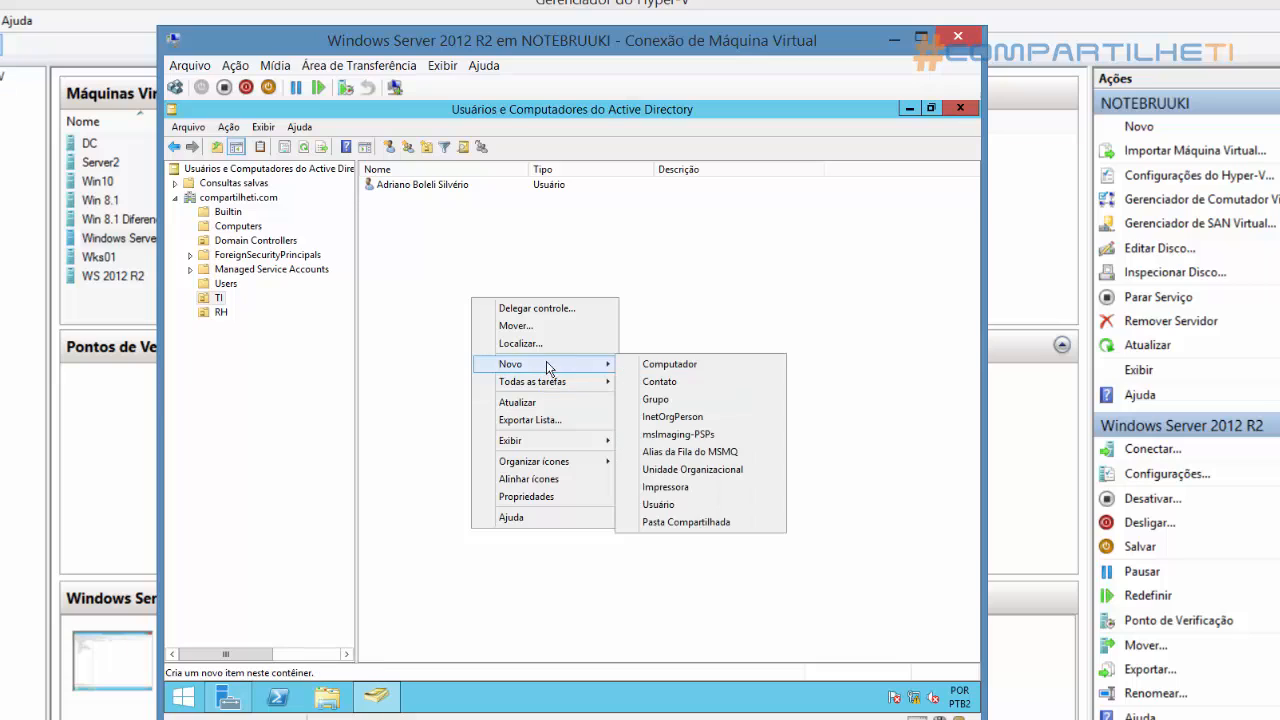
click(659, 505)
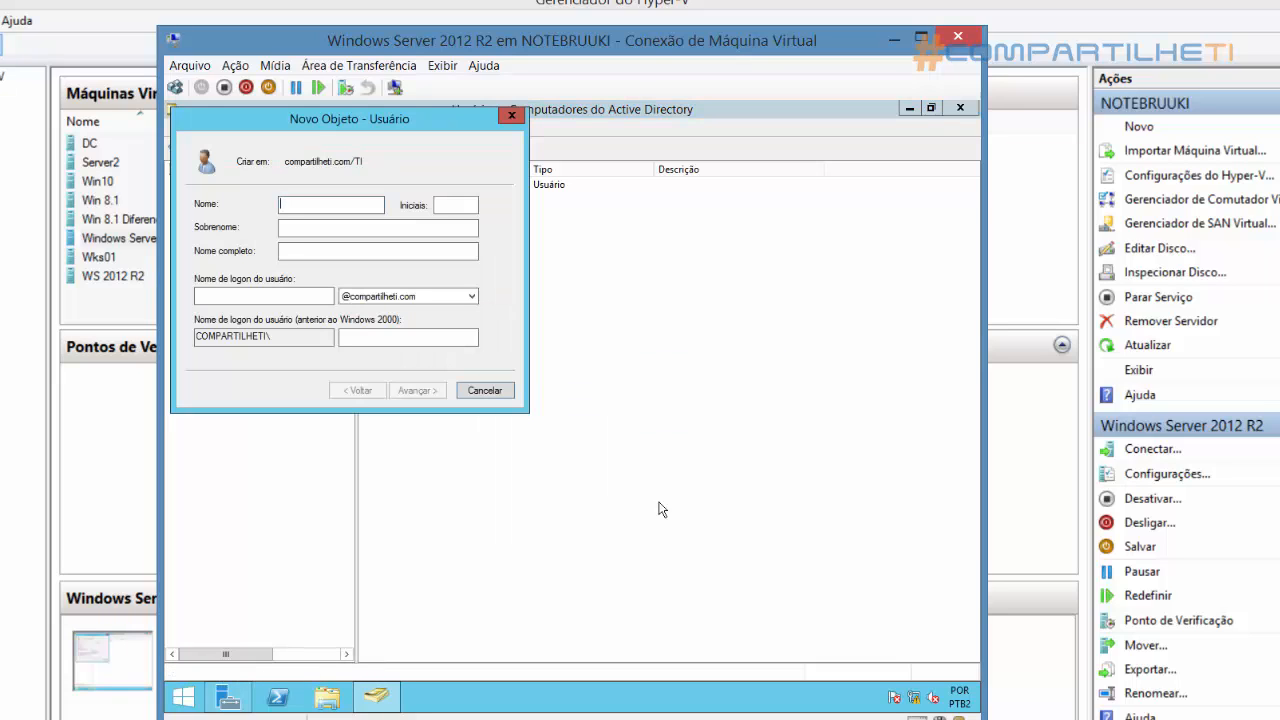
key(Tab)
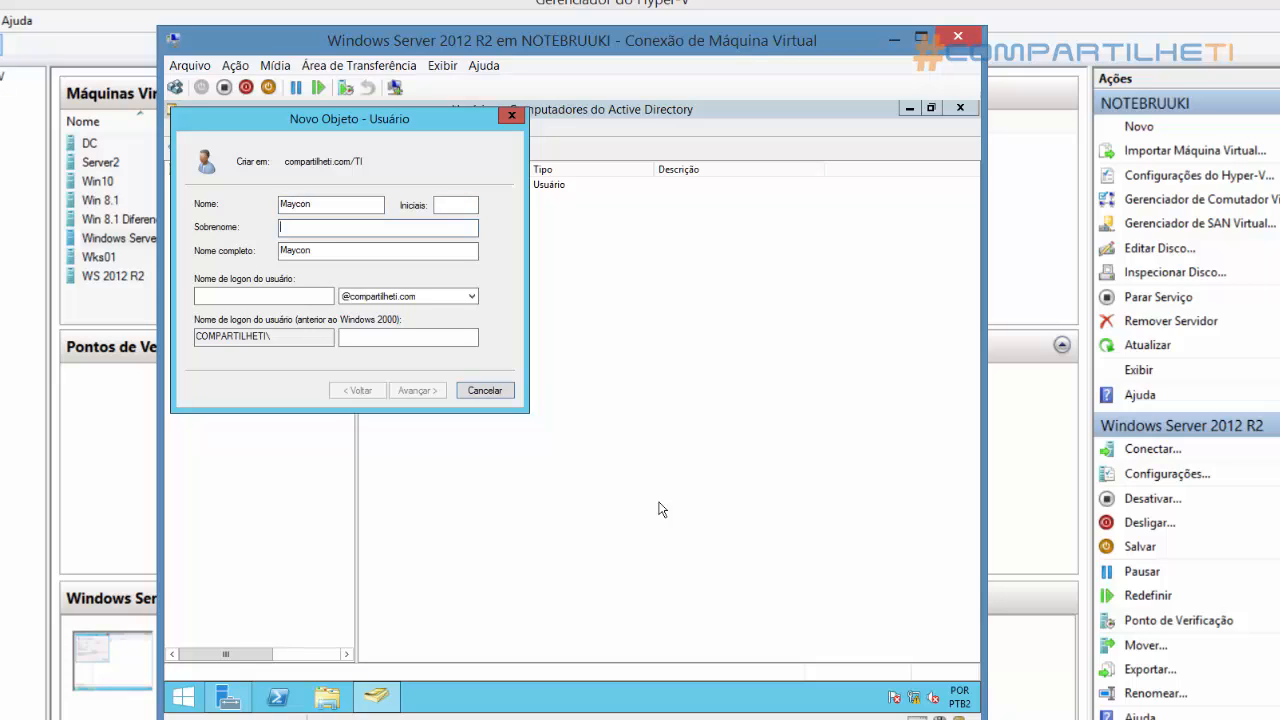
key(Tab)
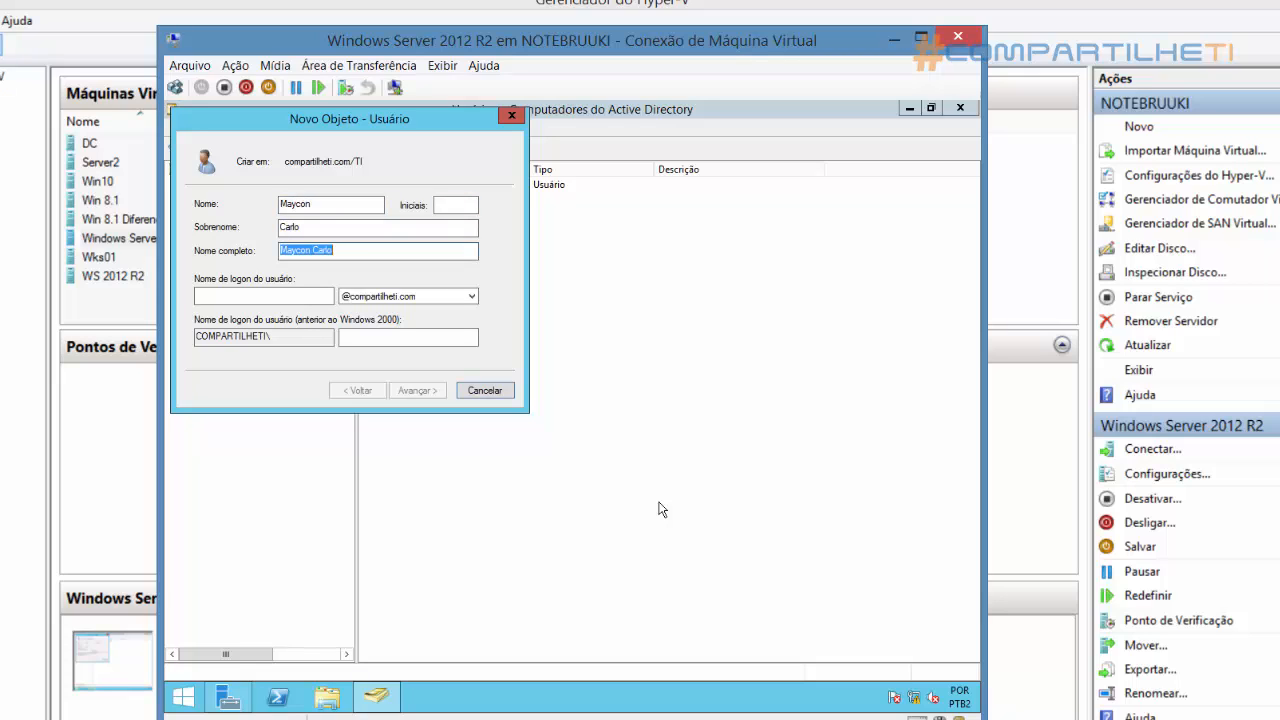
key(Tab)
text(maycon)
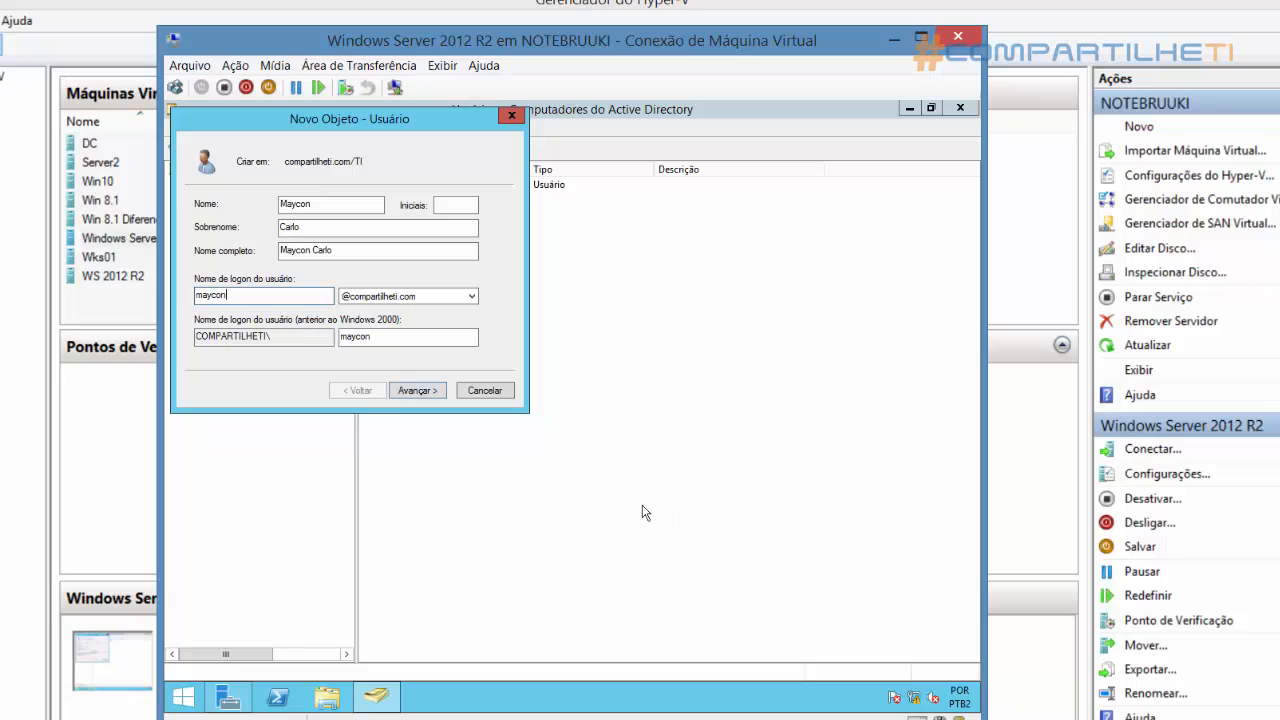
click(420, 392)
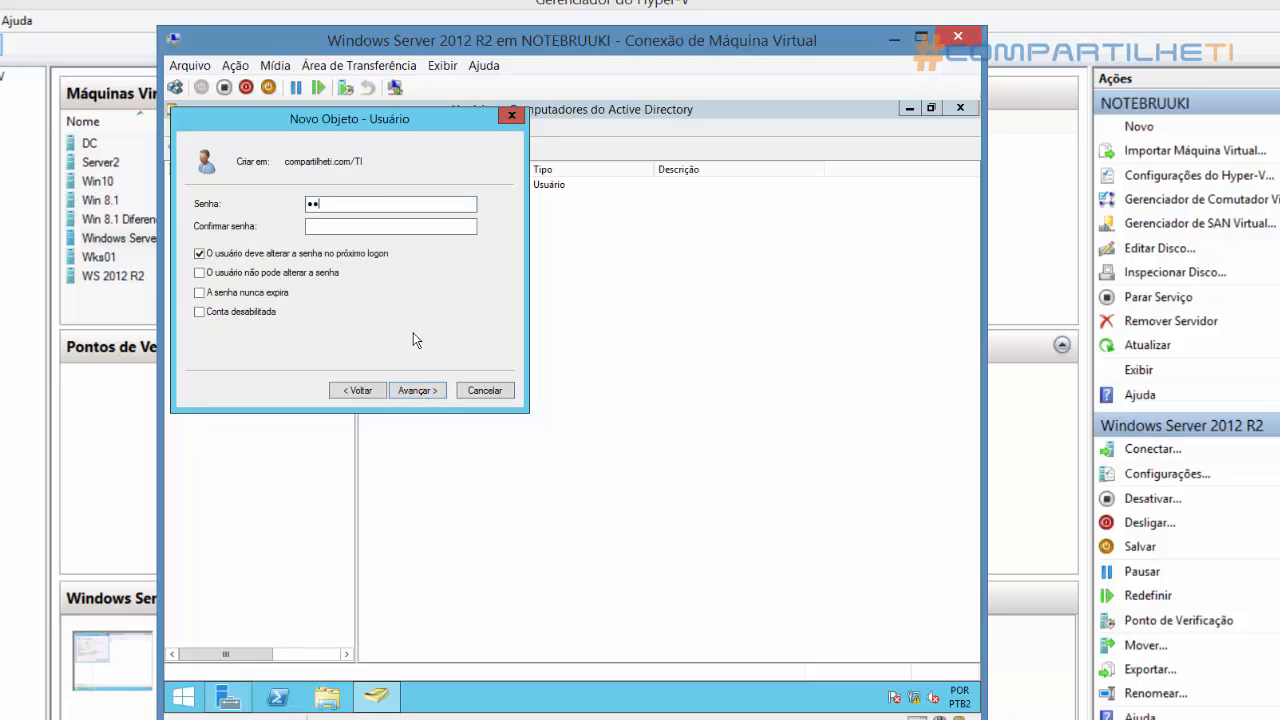
Enter and confirm the second user's password, replace the forced change at next logon with a never-expiring password, and create the account
key(Tab)
text(***)
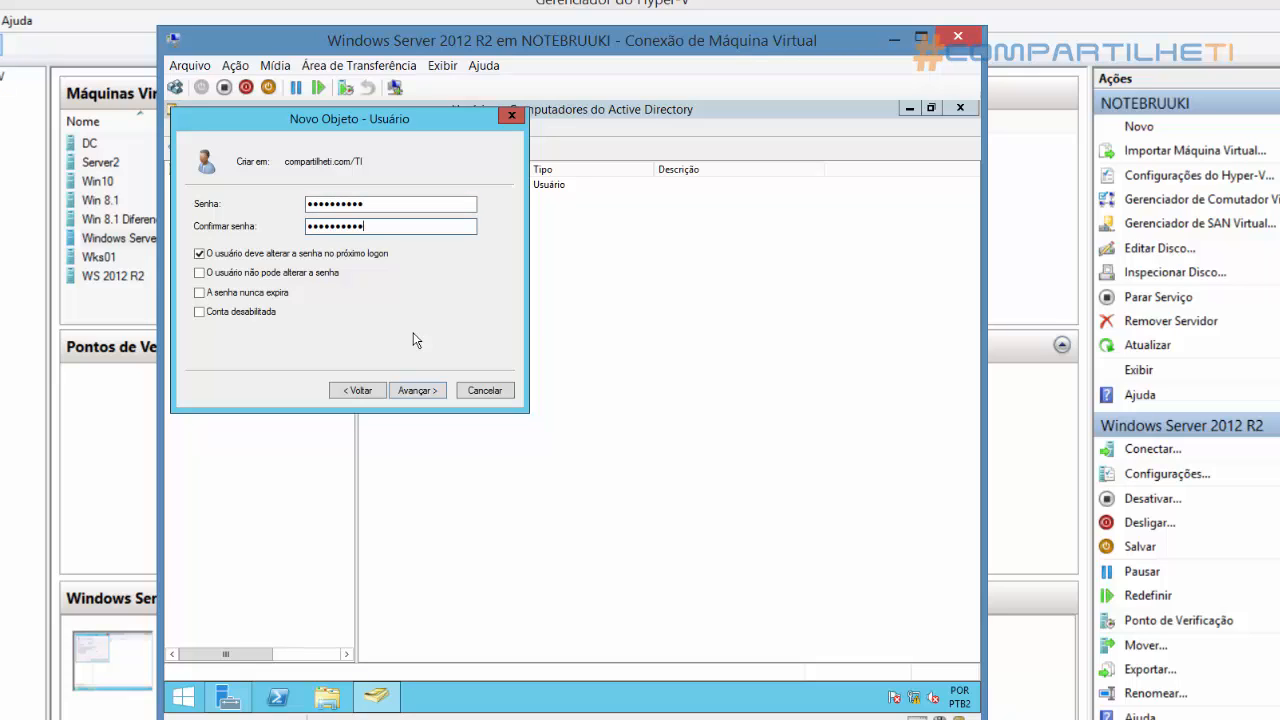
click(283, 256)
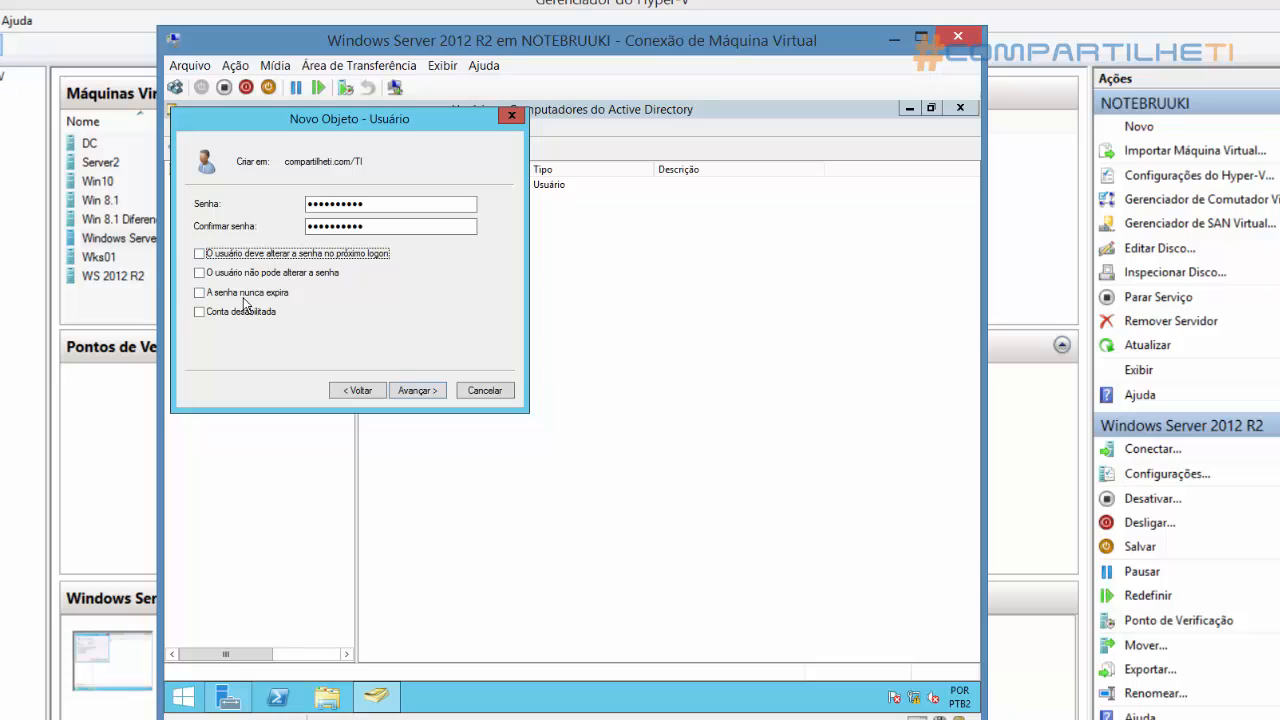
click(244, 296)
click(422, 391)
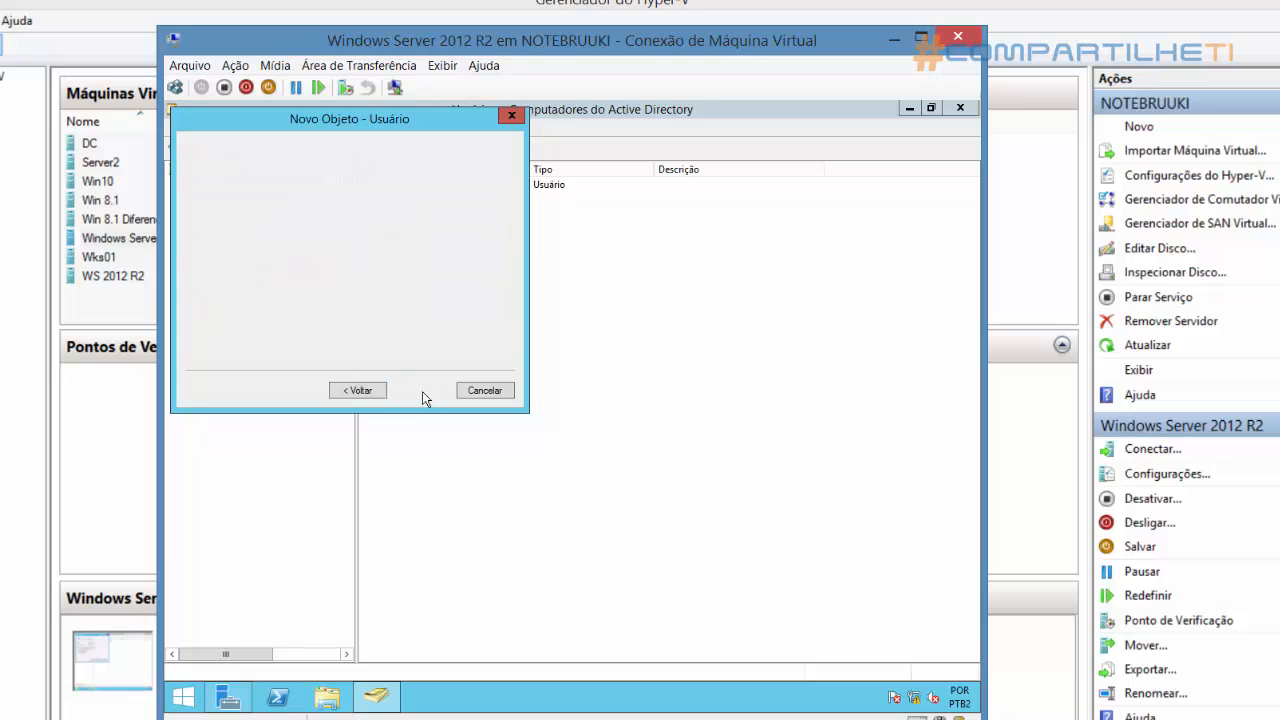
click(417, 391)
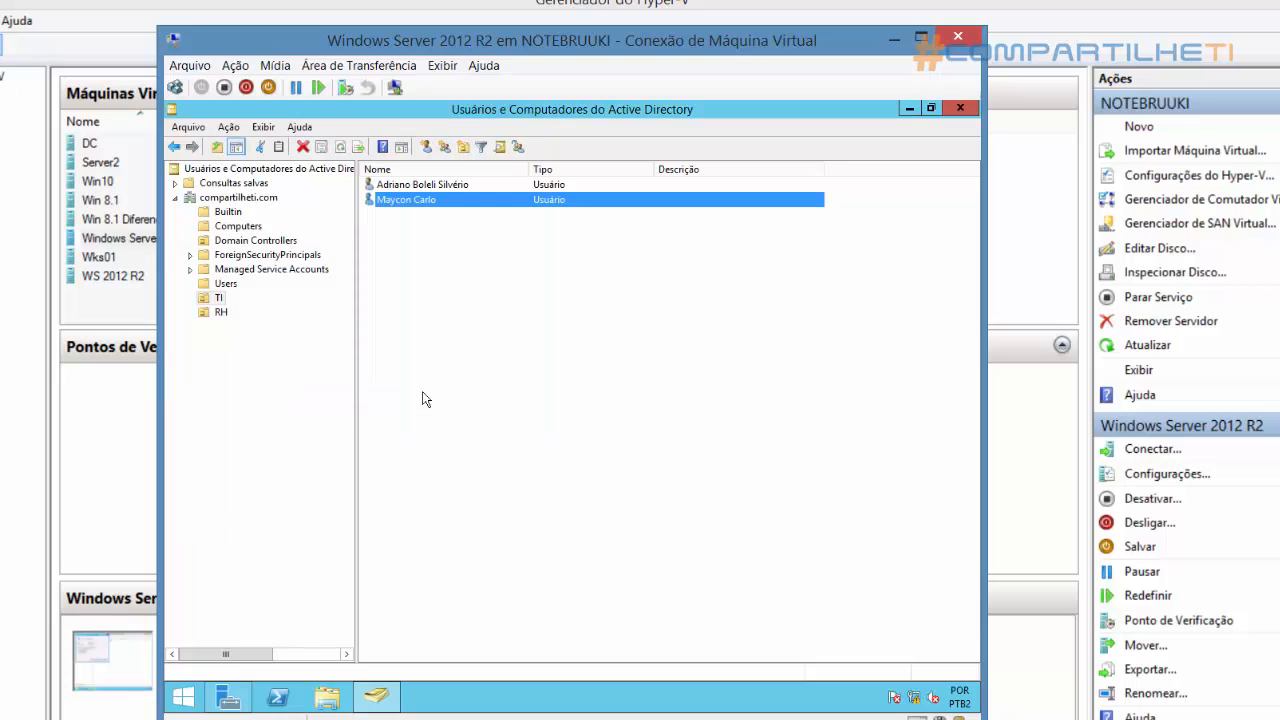
click(438, 253)
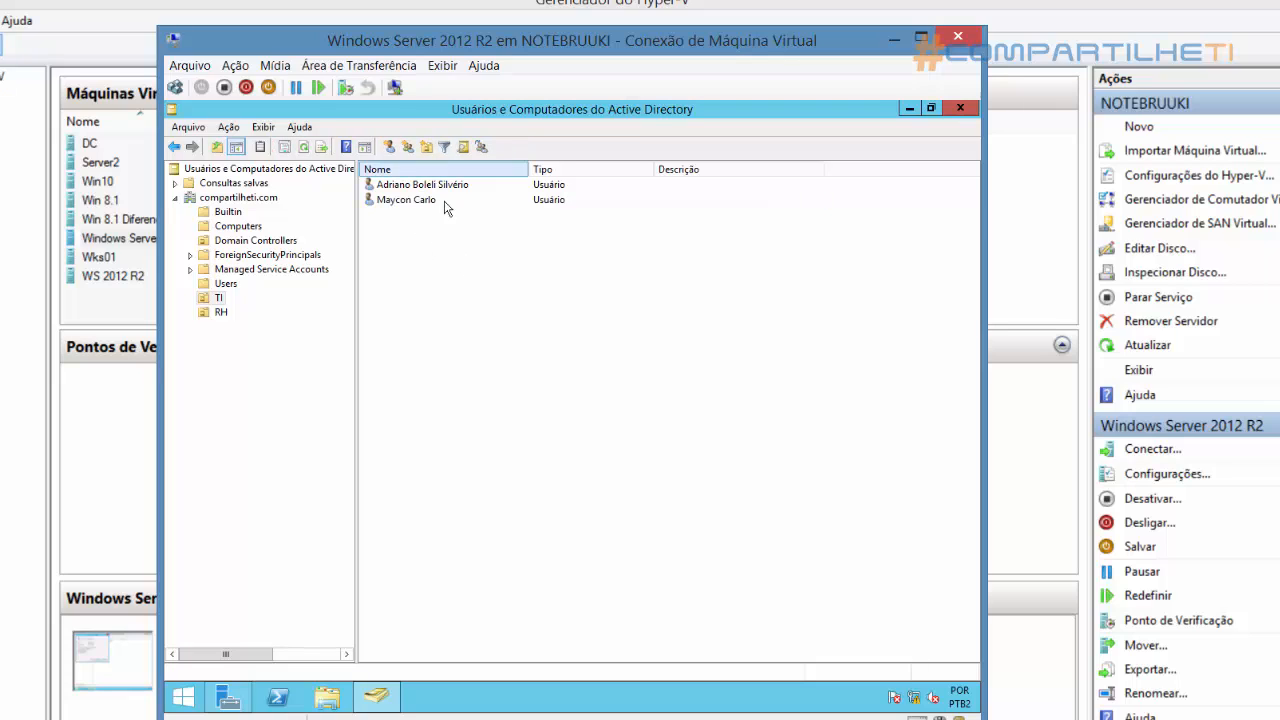
click(220, 314)
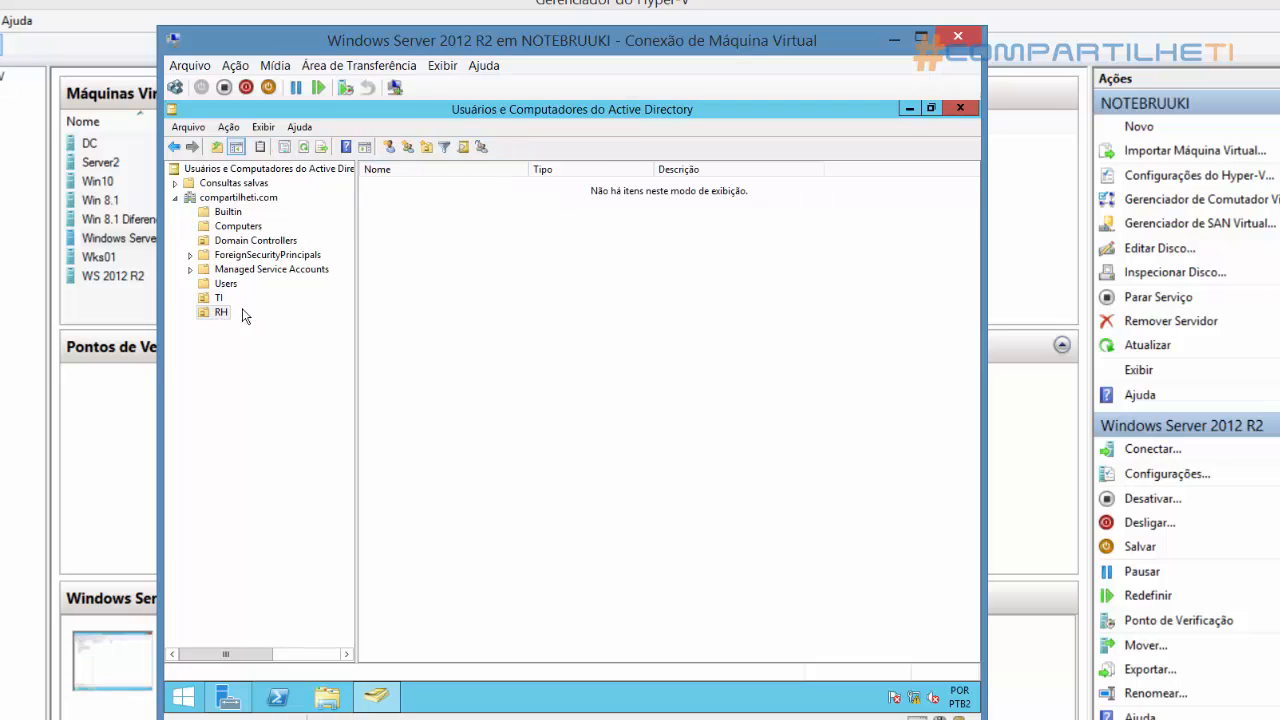
right_click(460, 278)
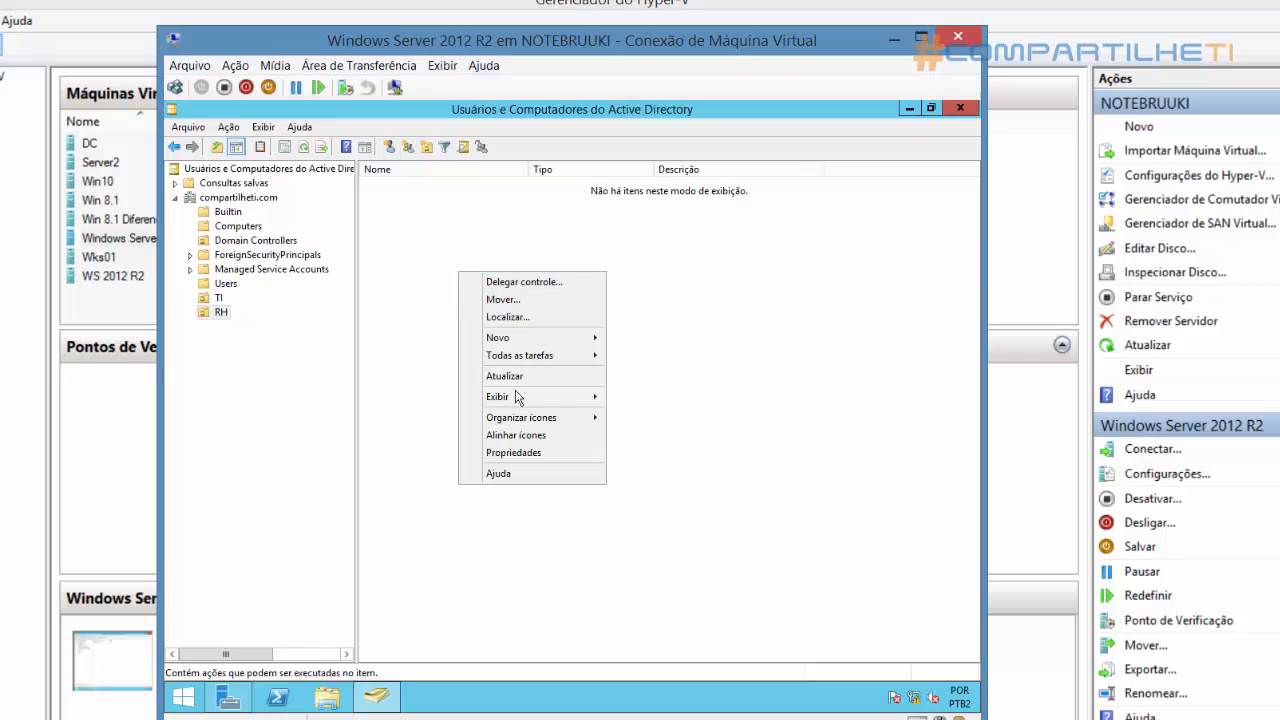
mouse_move(571, 337)
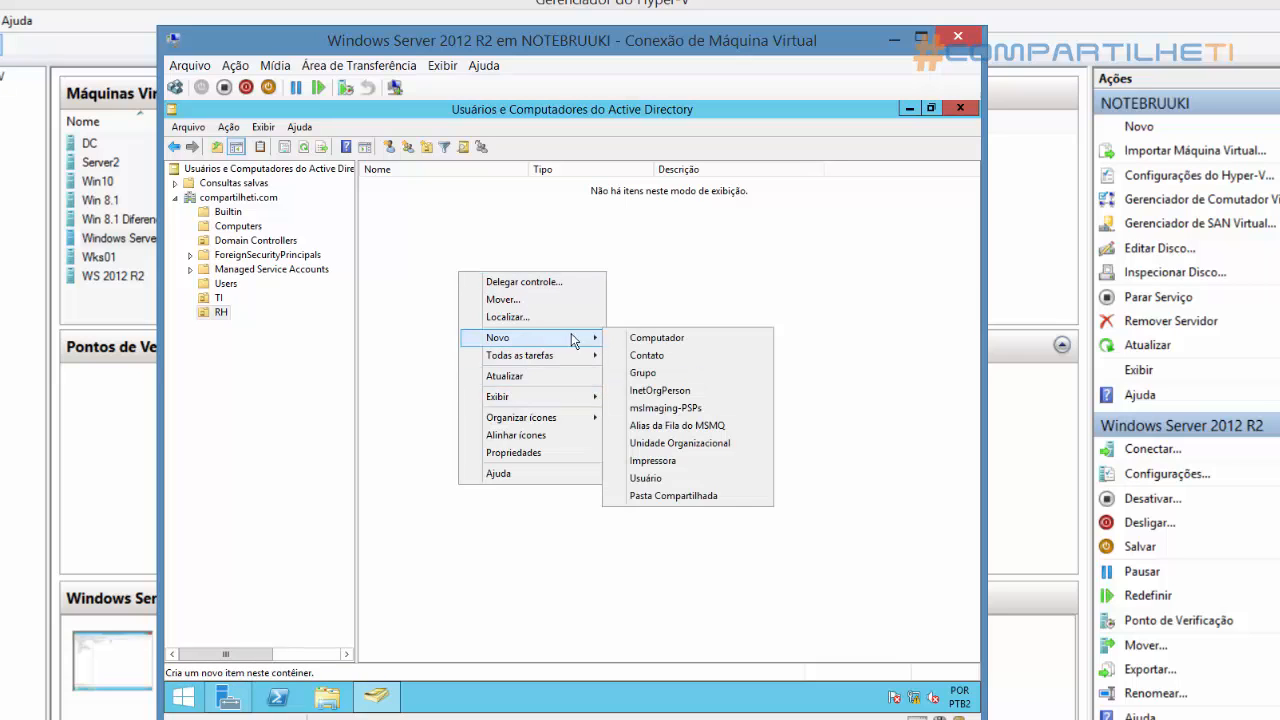
click(672, 479)
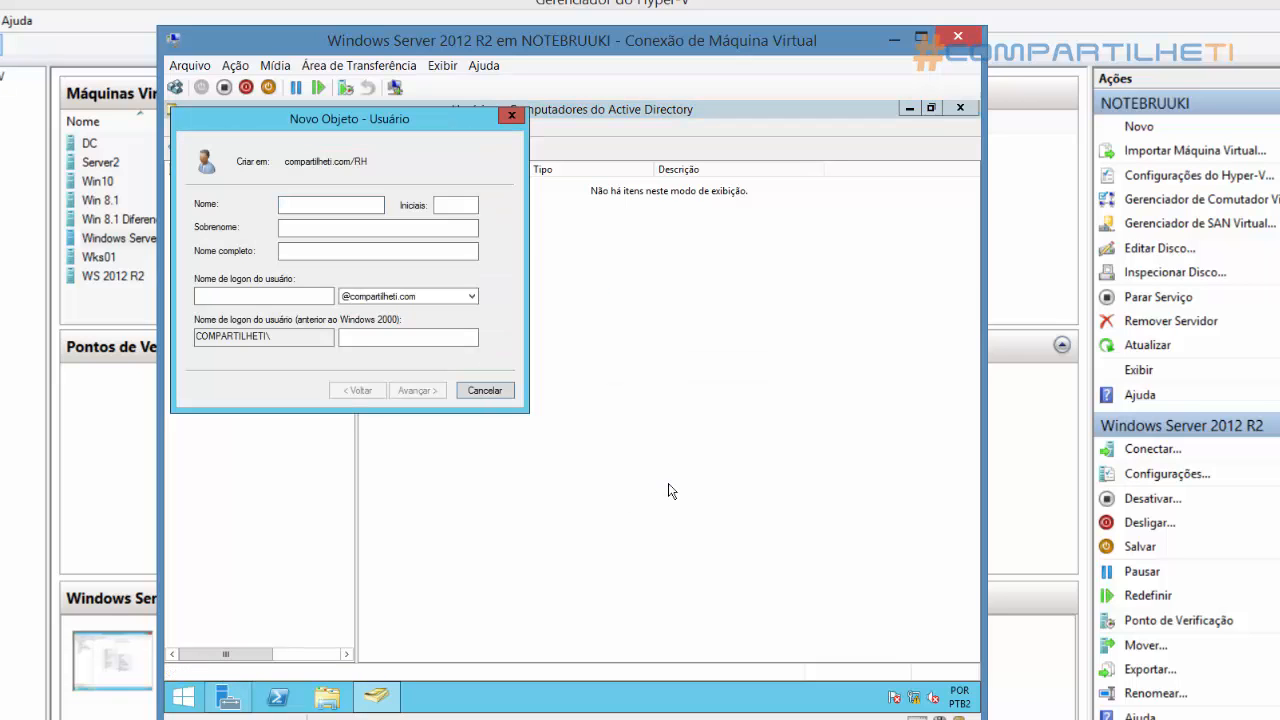
text(João)
key(Tab)
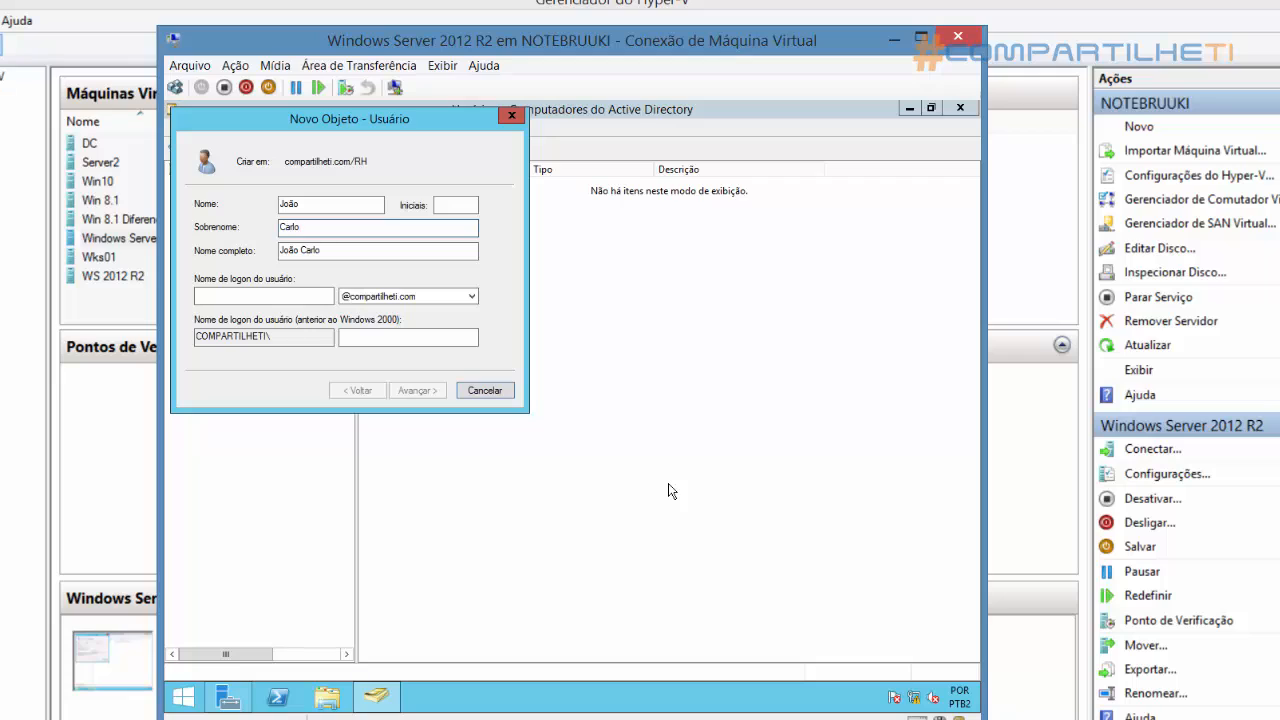
click(308, 299)
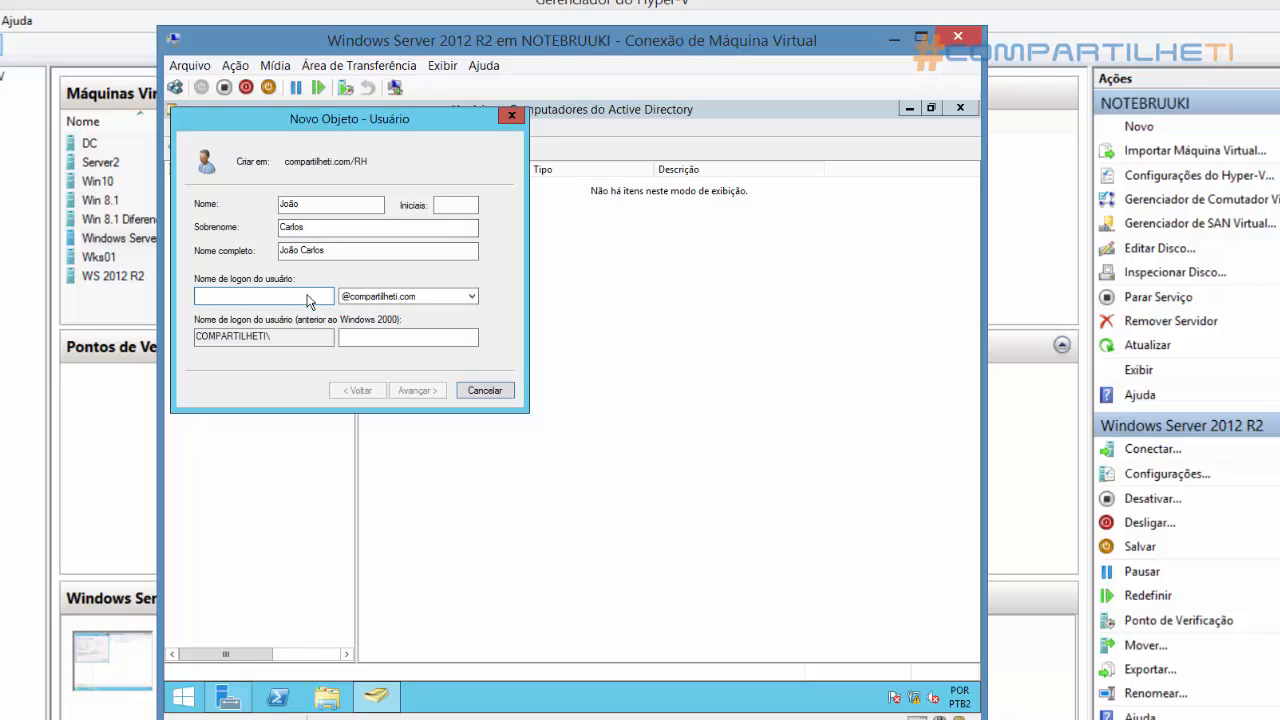
text(joao)
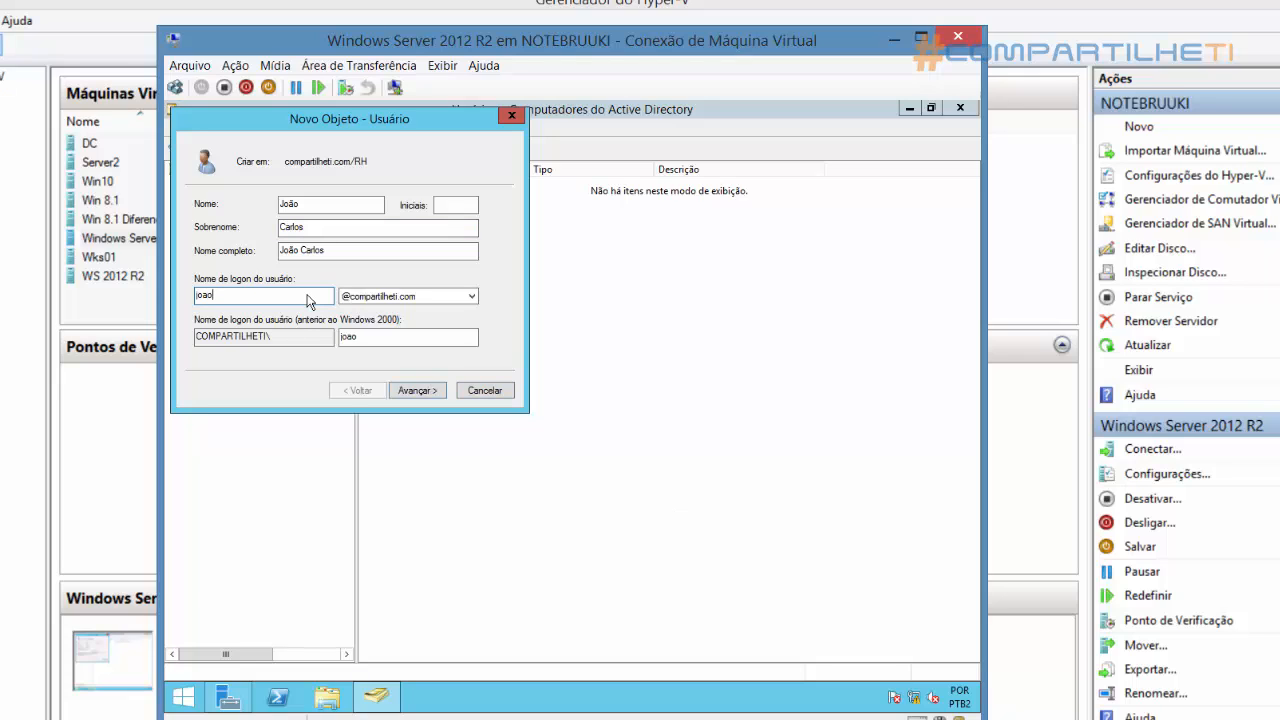
click(419, 391)
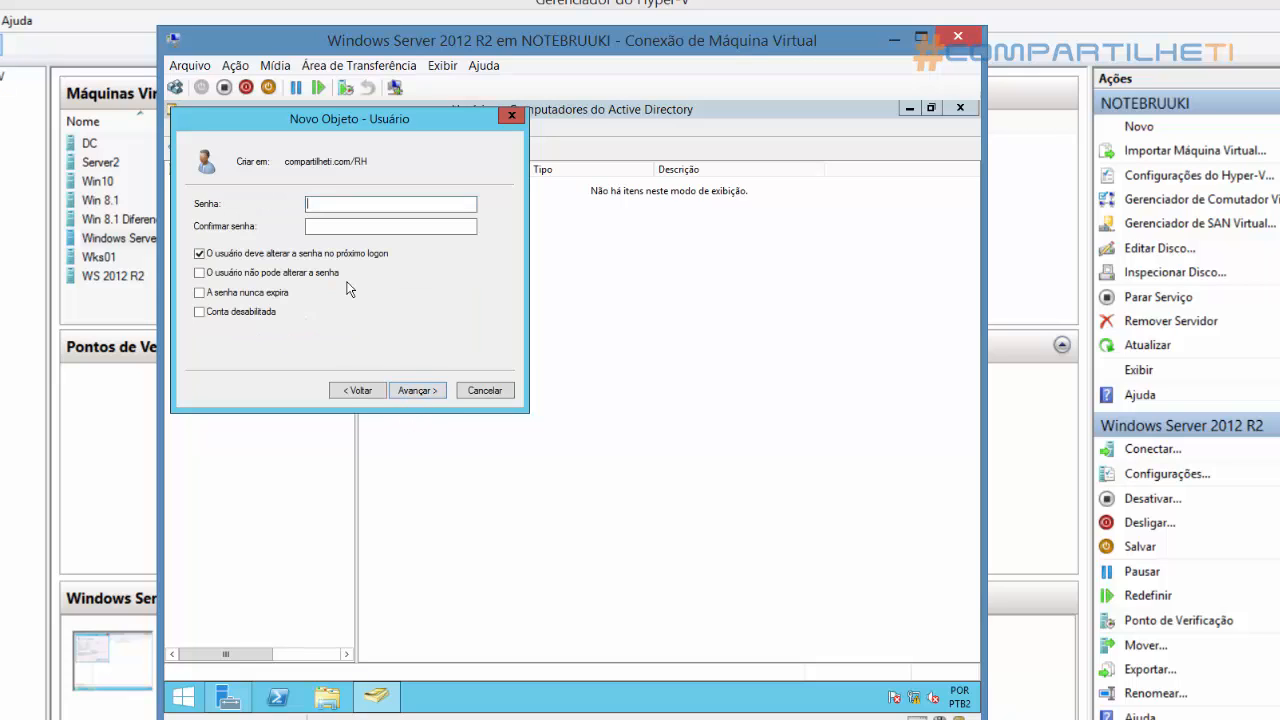
Enter and confirm the RH user's password, replace the forced change at next logon with a never-expiring password, create the account, and review both units
text(••••)
key(Tab)
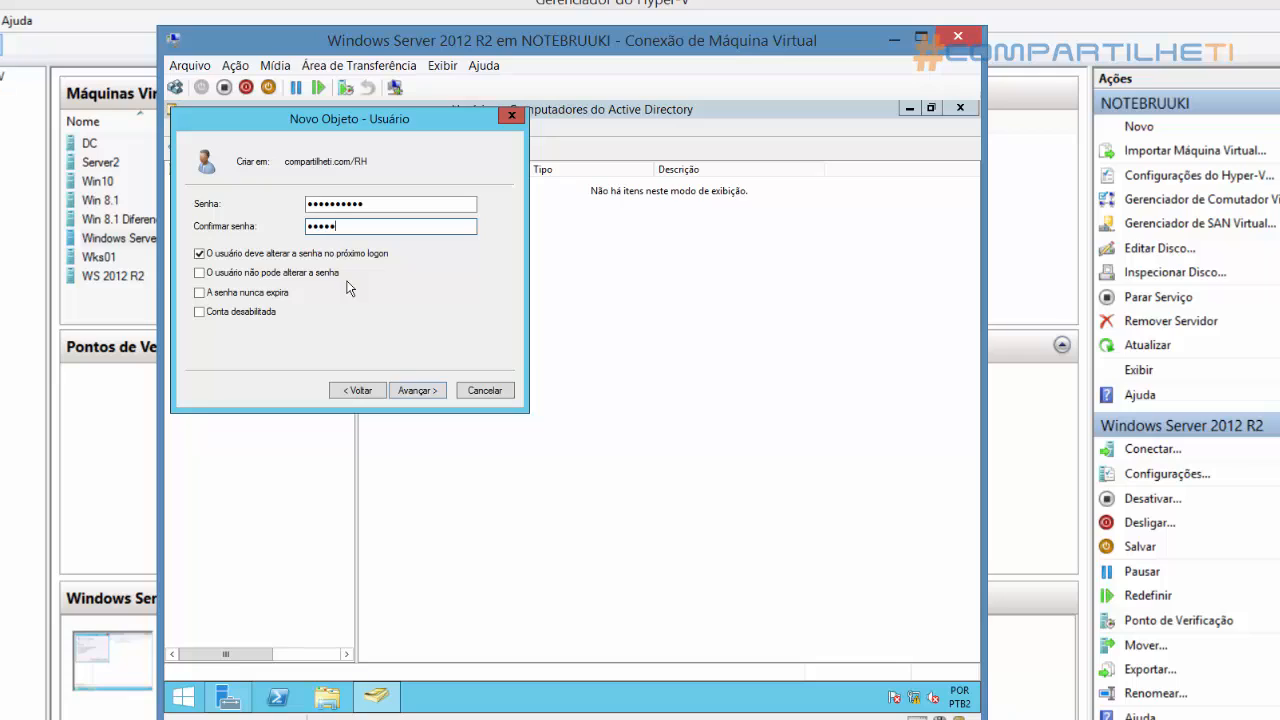
click(231, 259)
click(232, 296)
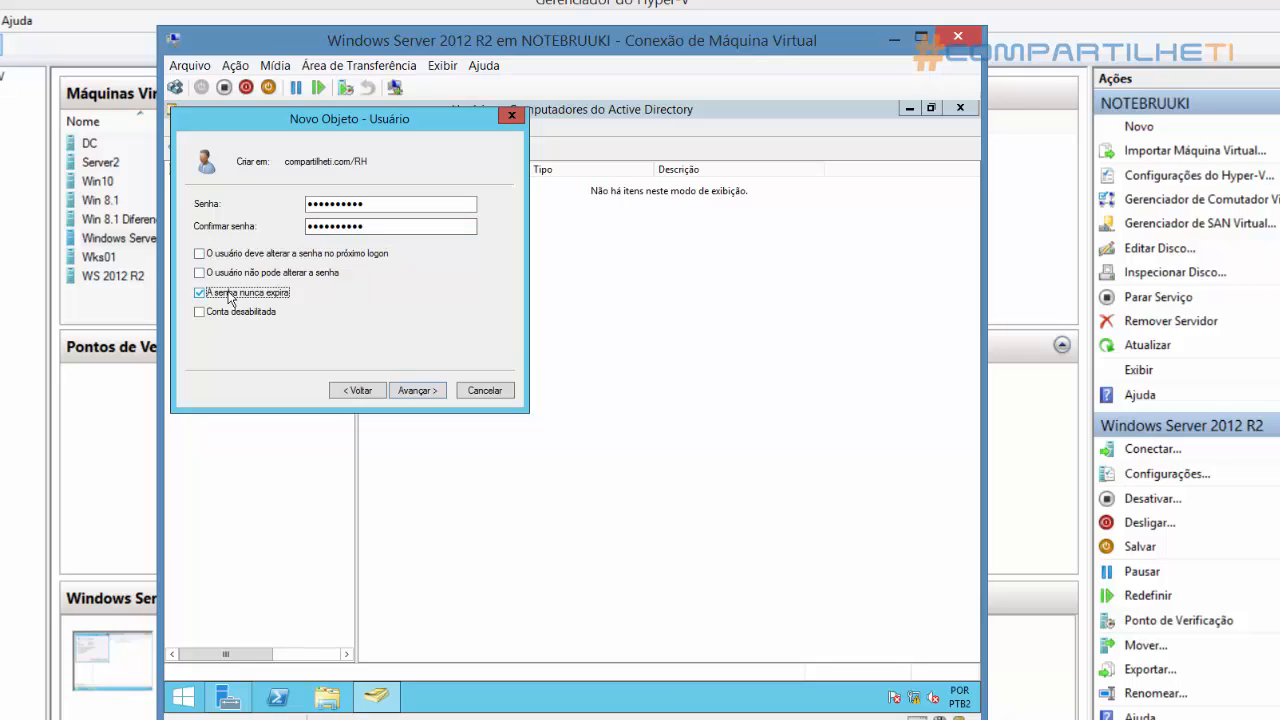
click(417, 390)
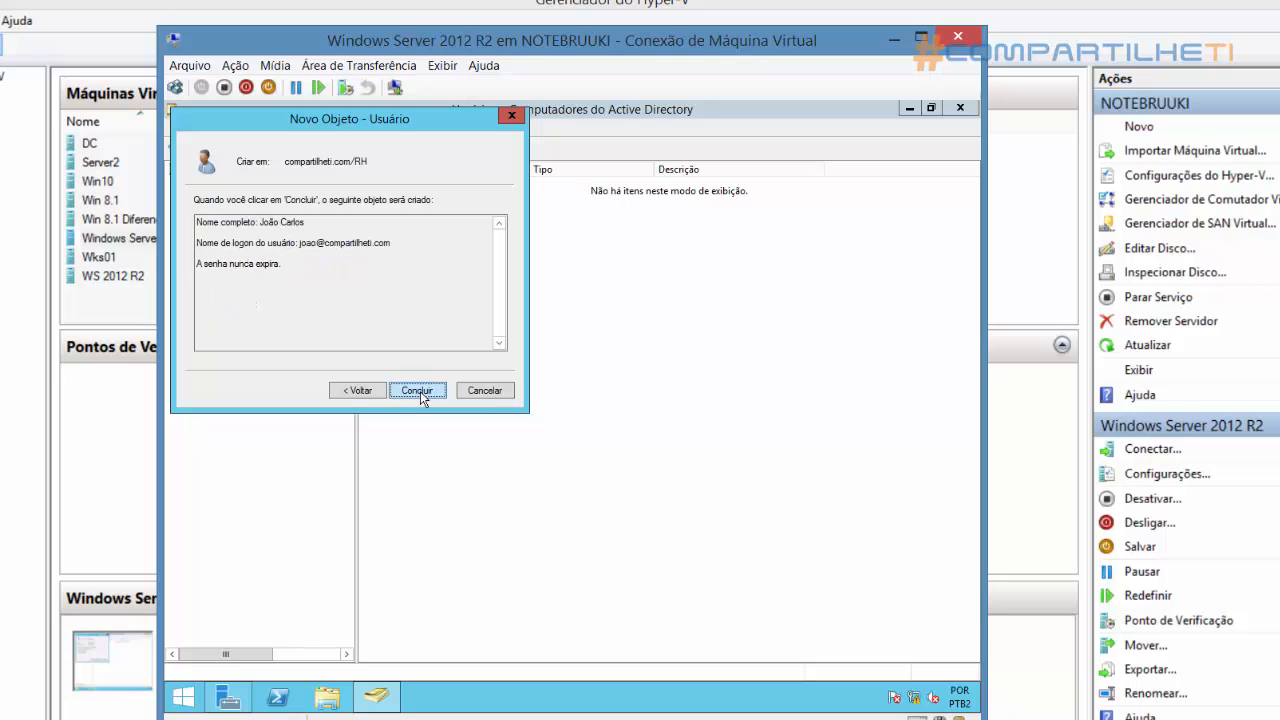
click(417, 390)
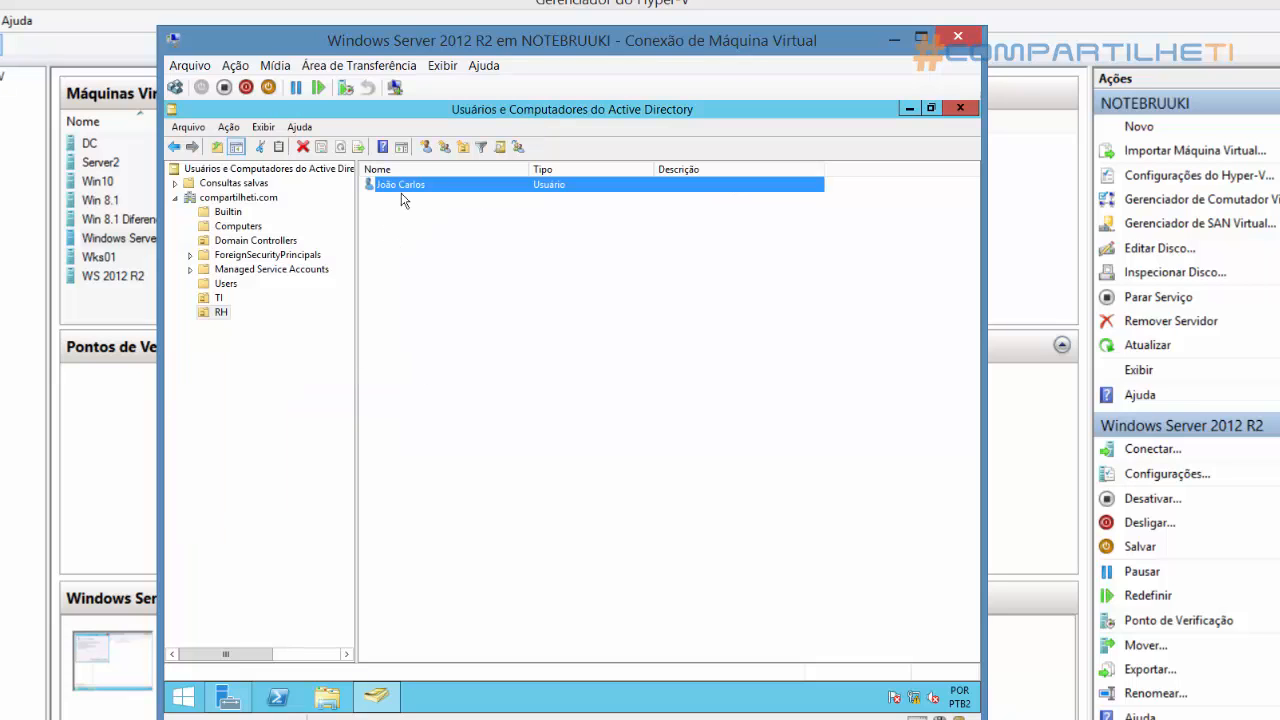
click(219, 297)
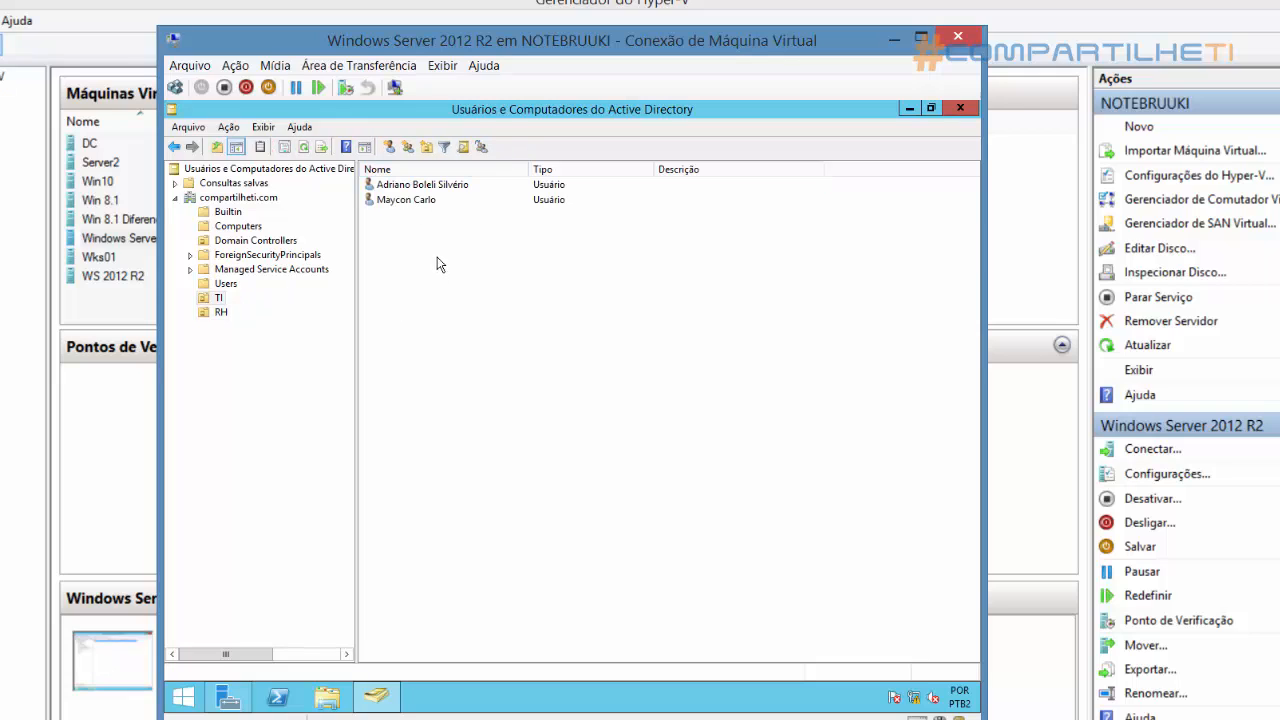
click(222, 312)
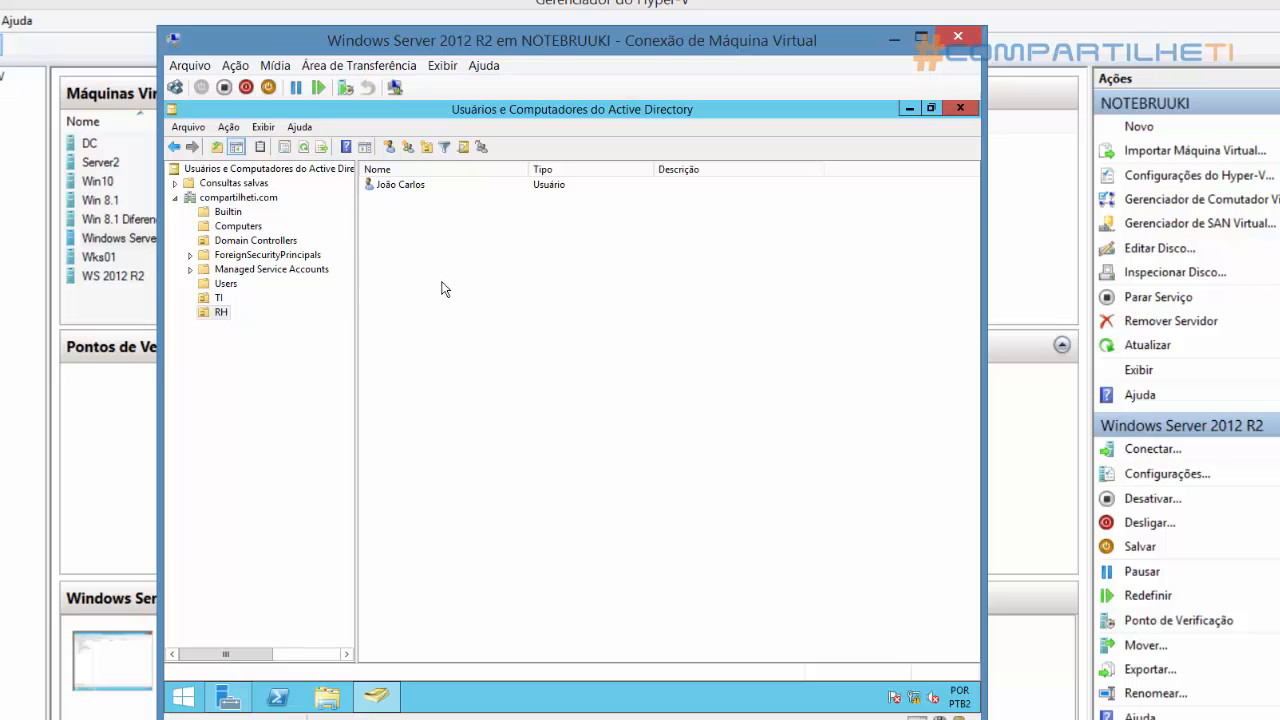
Switch to Hyper-V Manager, connect to the Win 8.1 Diferencial virtual machine, start it, and dismiss the display size prompt
click(124, 12)
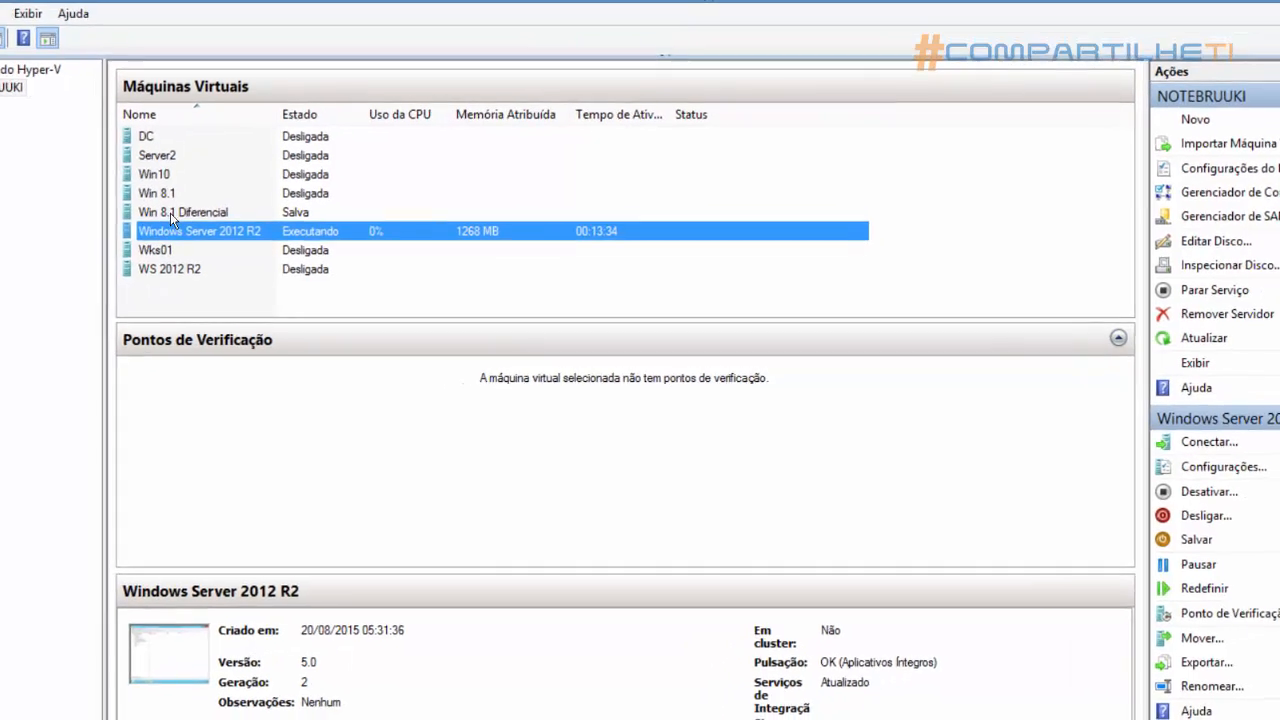
click(115, 219)
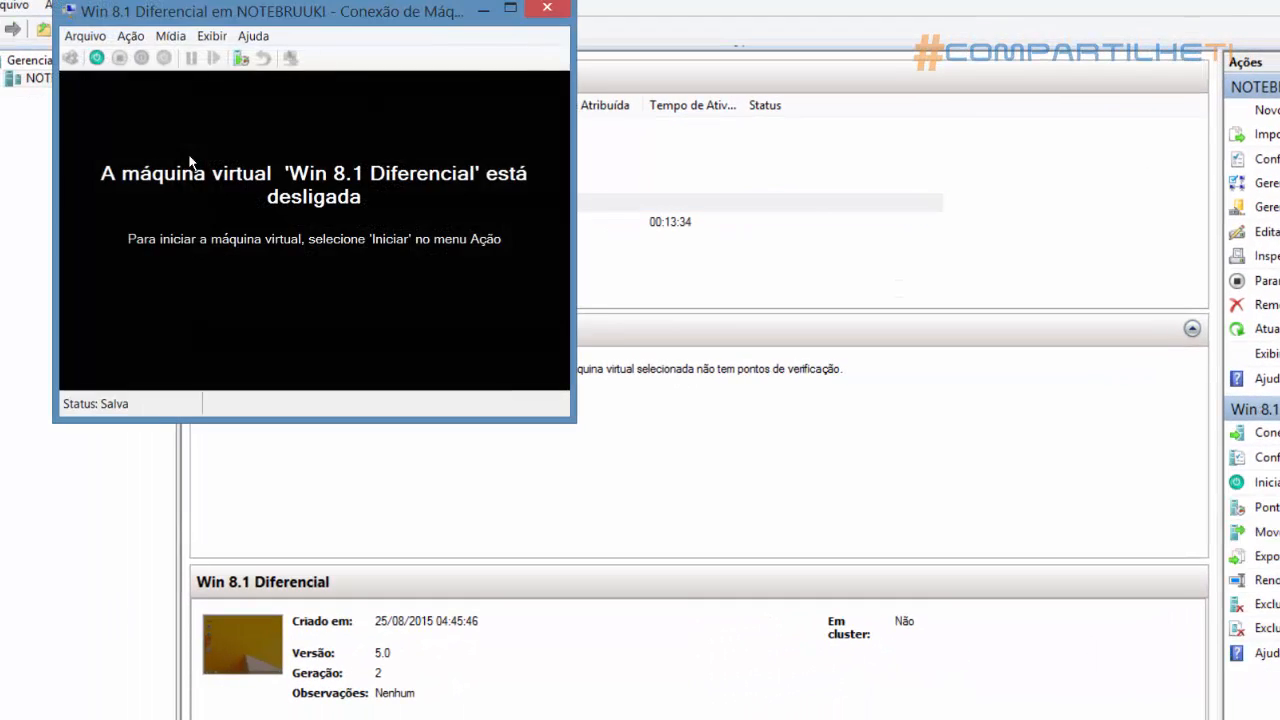
click(98, 59)
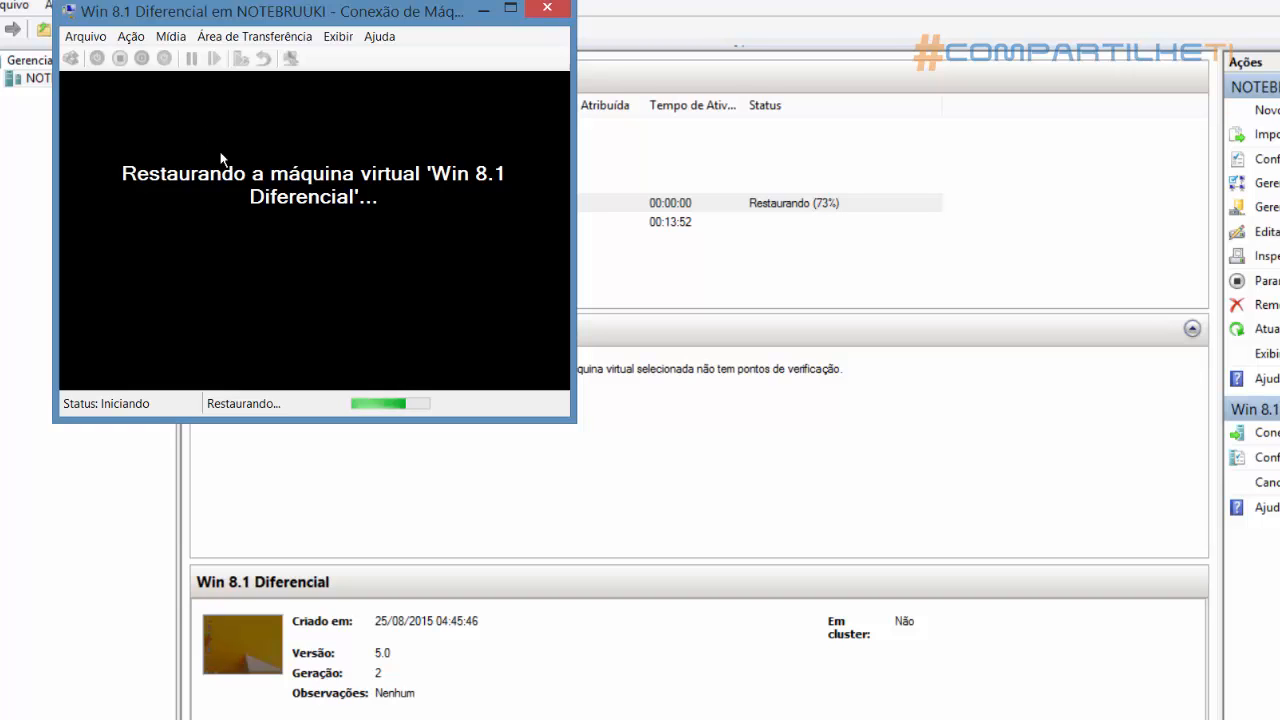
drag(299, 19, 346, 18)
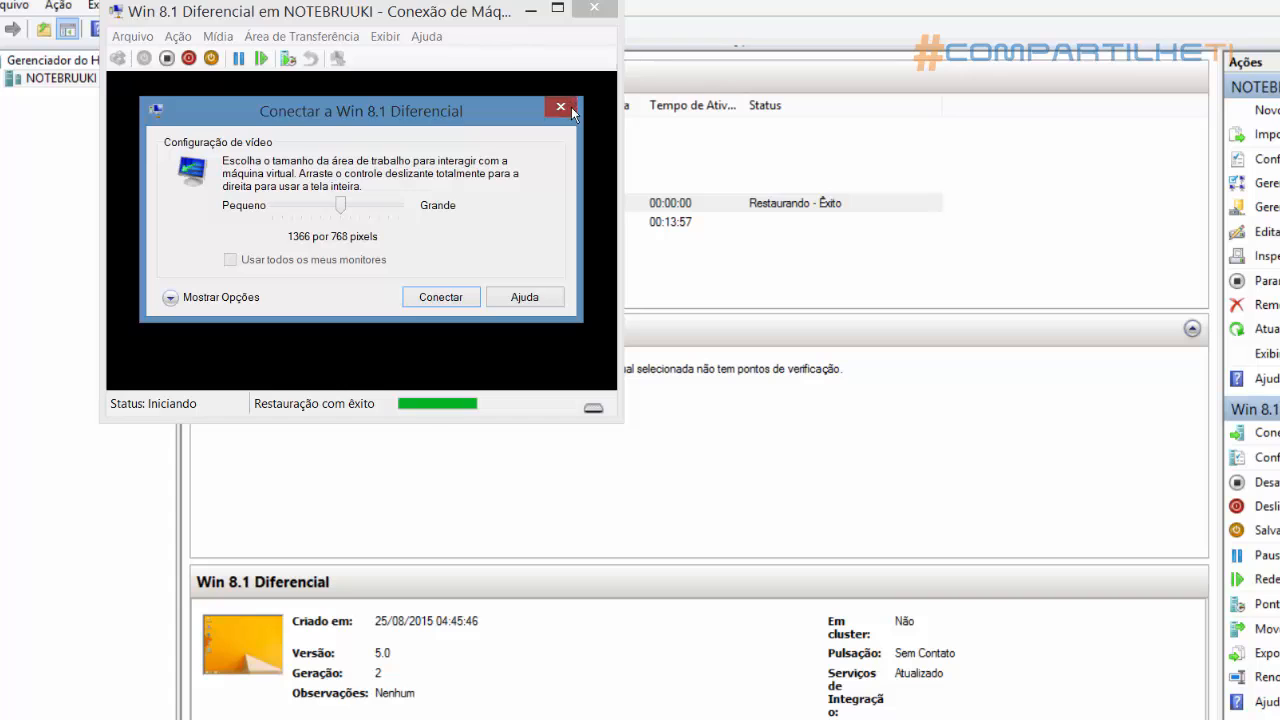
click(561, 105)
drag(337, 18, 354, 18)
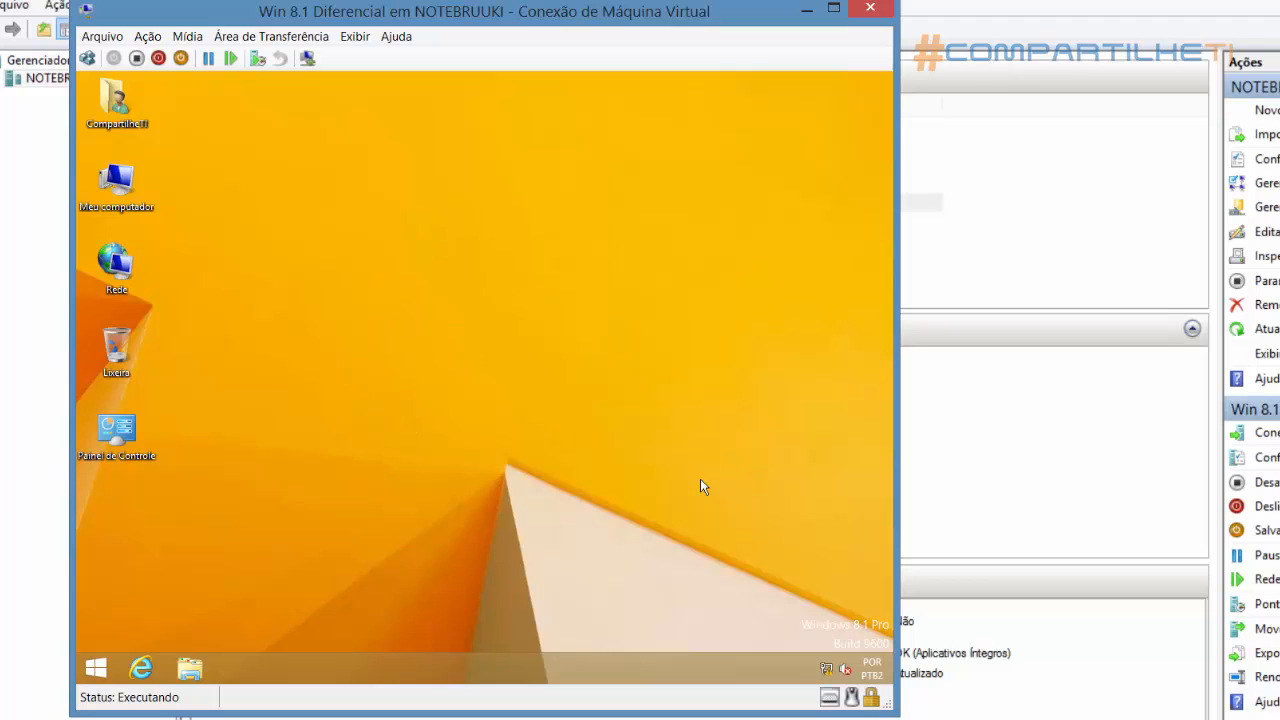
Open the TCP/IPv4 properties of the Ethernet 2 connection on the Windows 8.1 machine
right_click(828, 669)
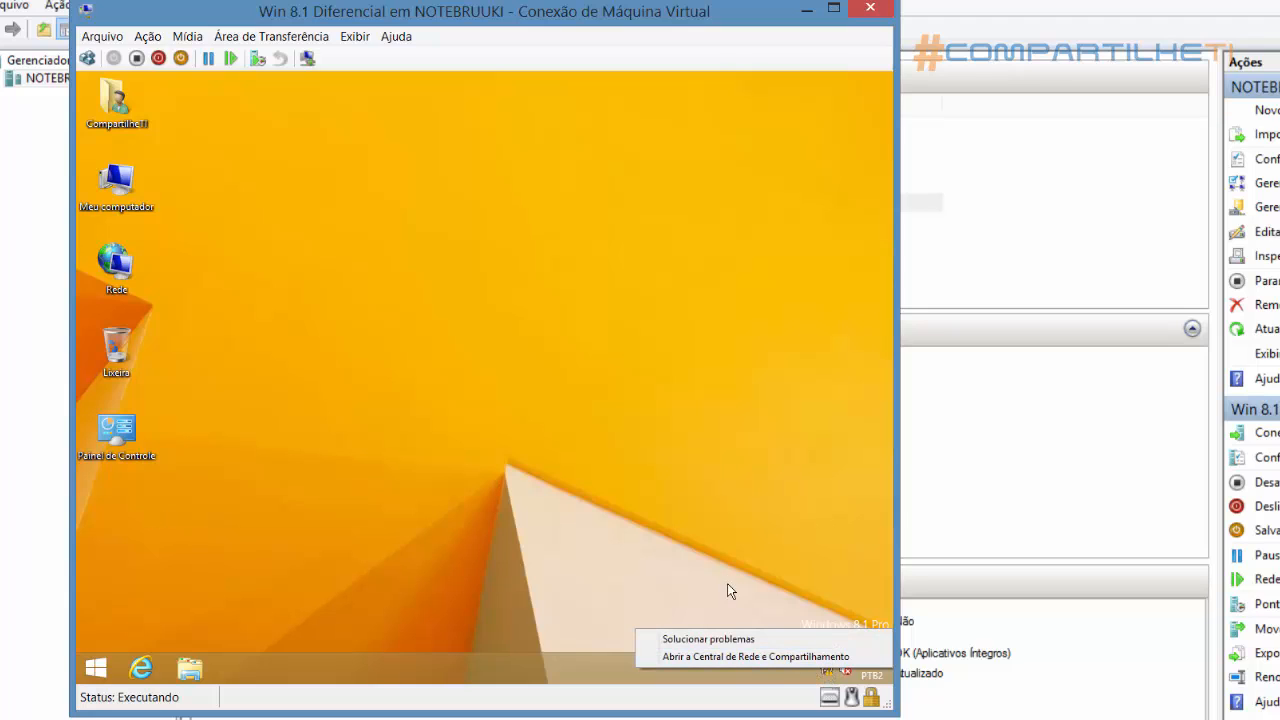
click(734, 656)
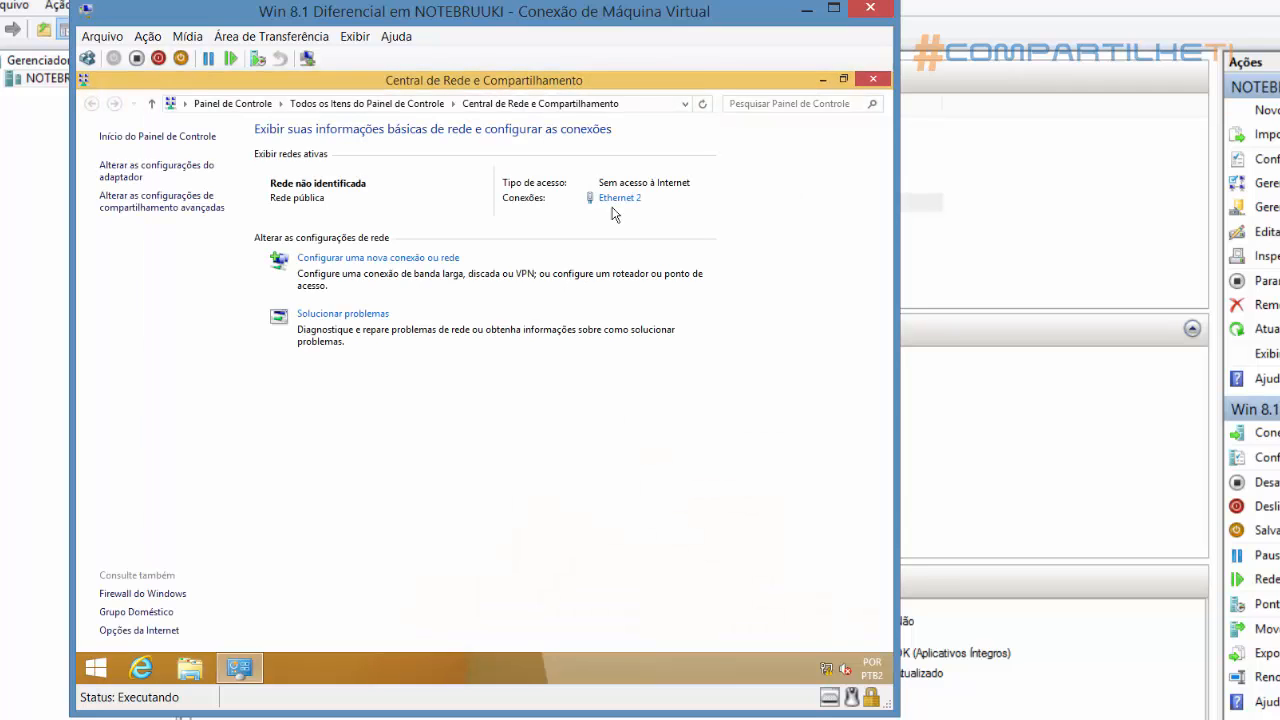
click(620, 199)
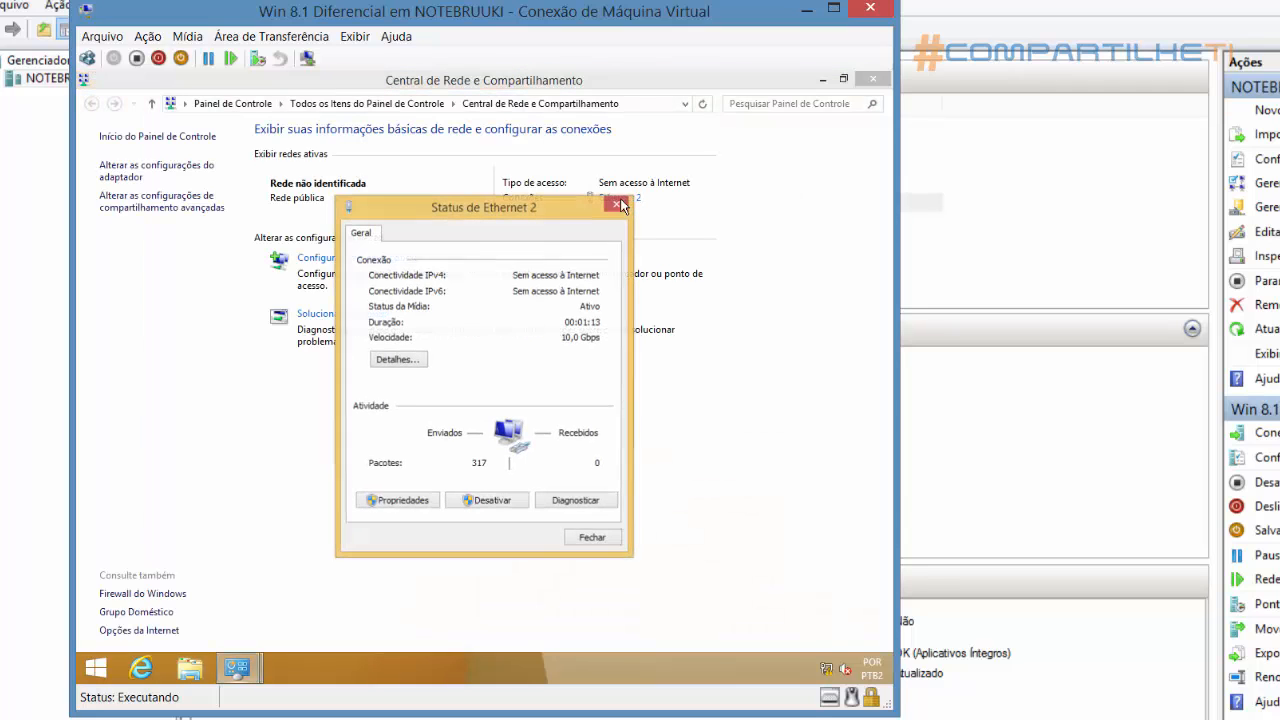
click(399, 502)
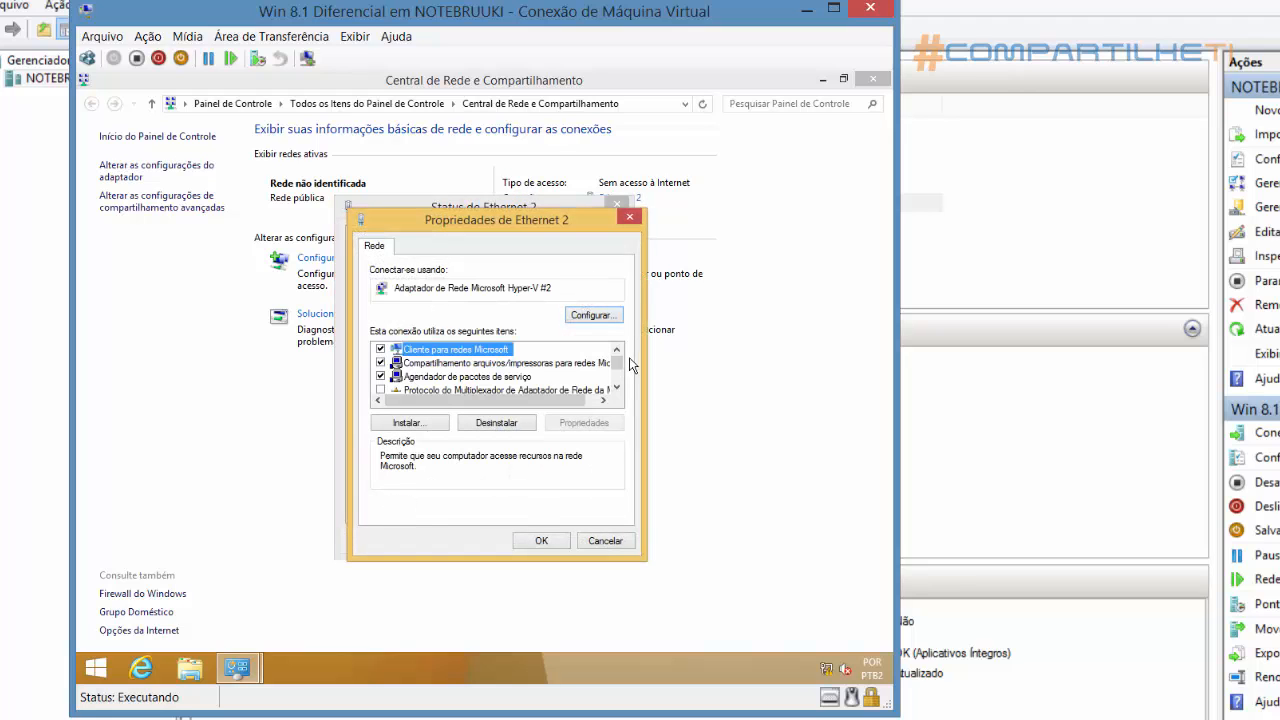
drag(618, 363, 618, 386)
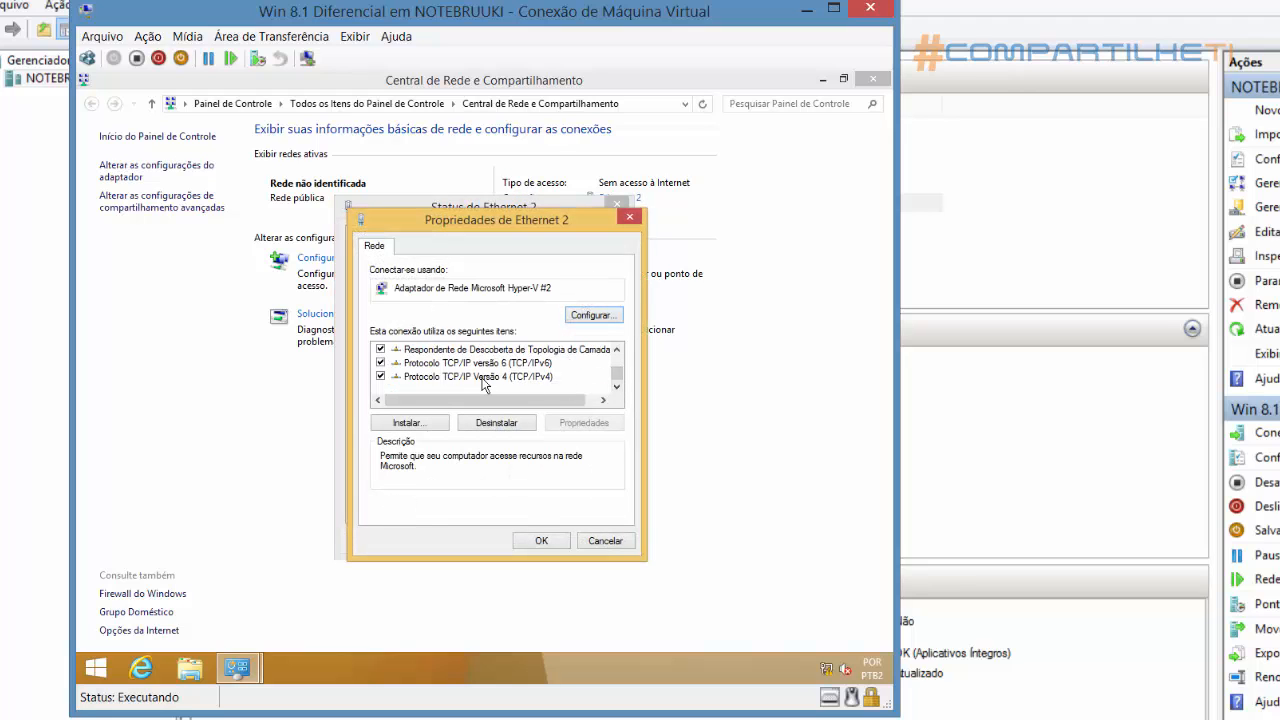
double_click(484, 377)
Assign Ethernet 2 the static IP address 192.168.0.2 with subnet mask 255.255.255.0
click(485, 400)
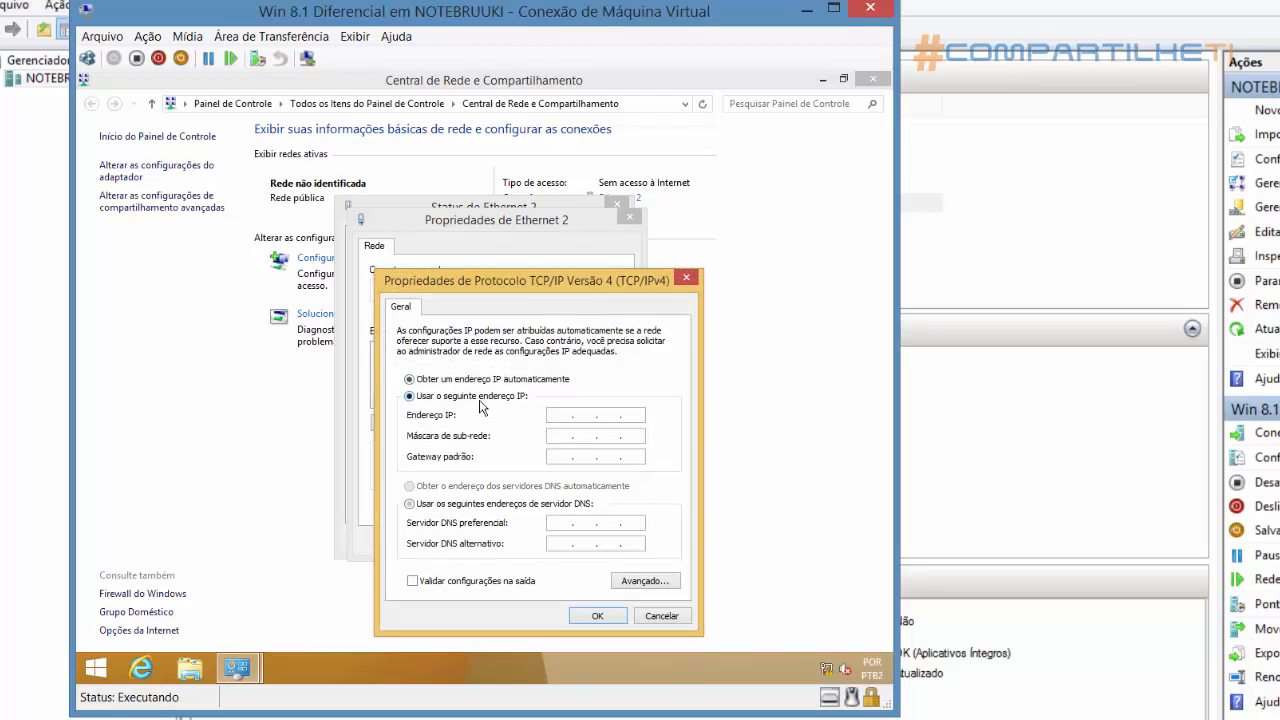
click(556, 422)
text(192.168.0.2)
key(Tab)
Set the preferred DNS server to 192.168.0.1, then apply the IPv4 settings and close the connection dialogs
key(Tab)
key(Tab)
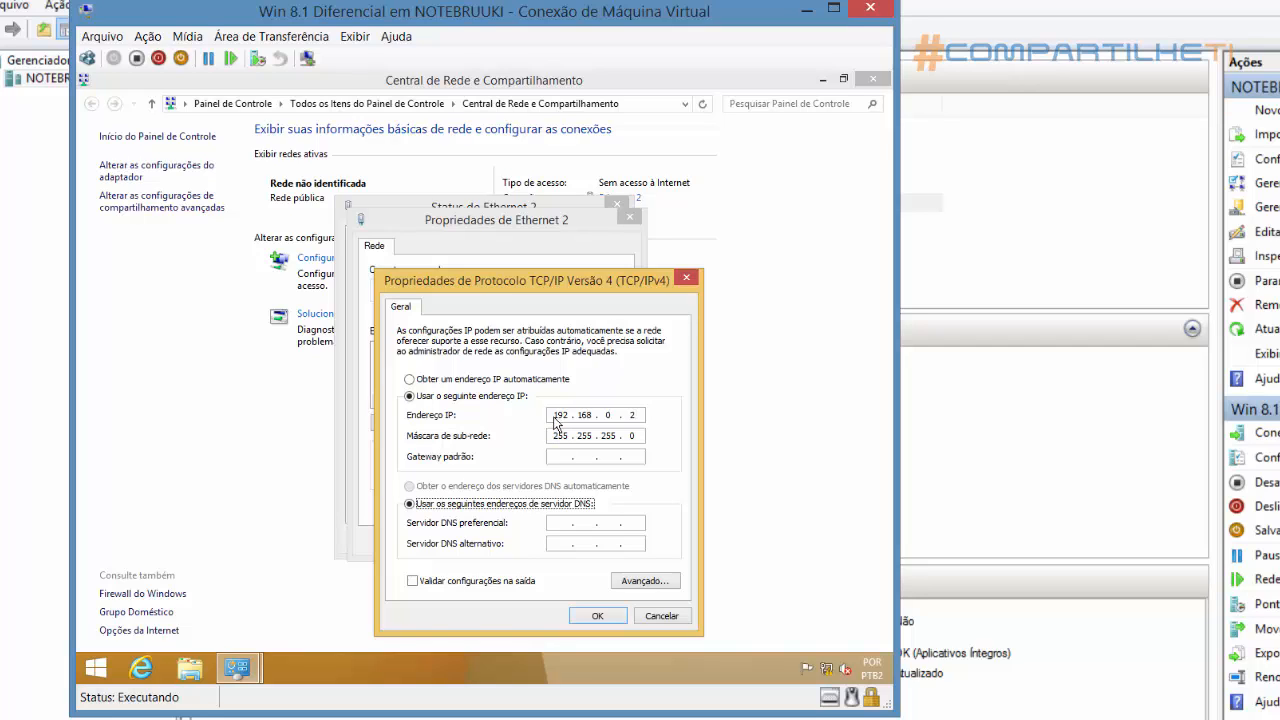
key(Tab)
text(192 . 168 . 0 . 1)
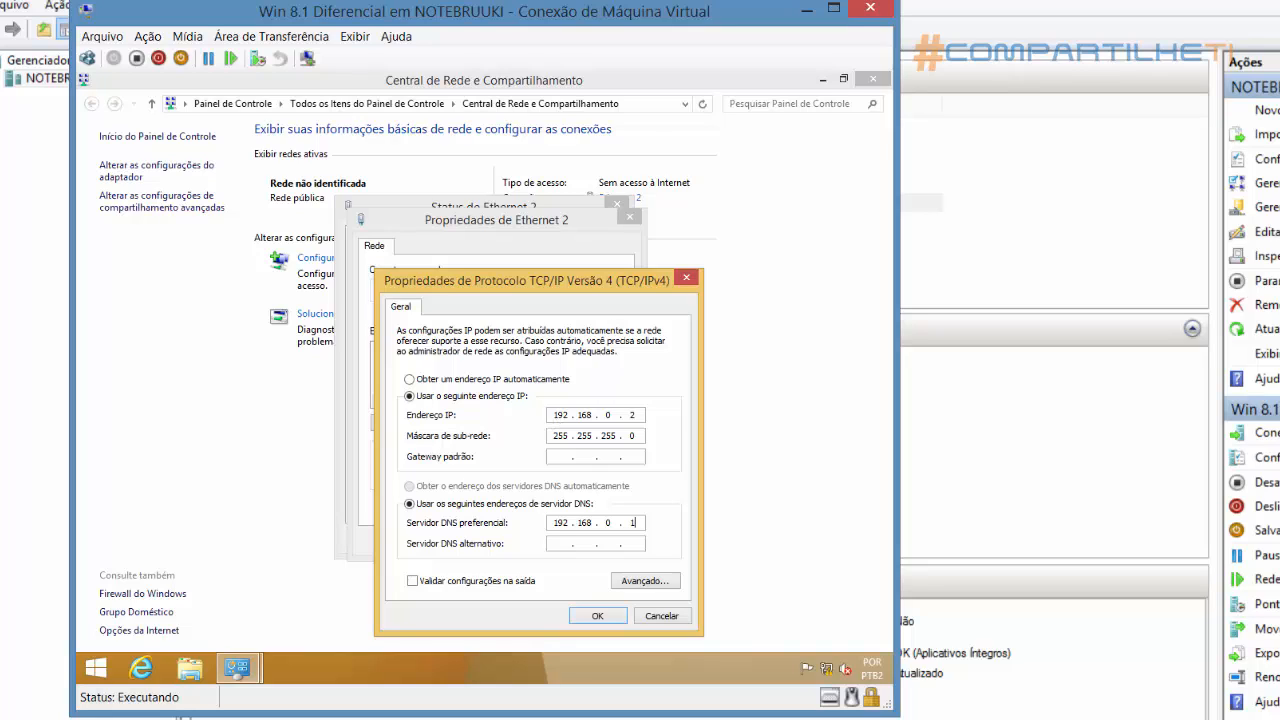
click(597, 616)
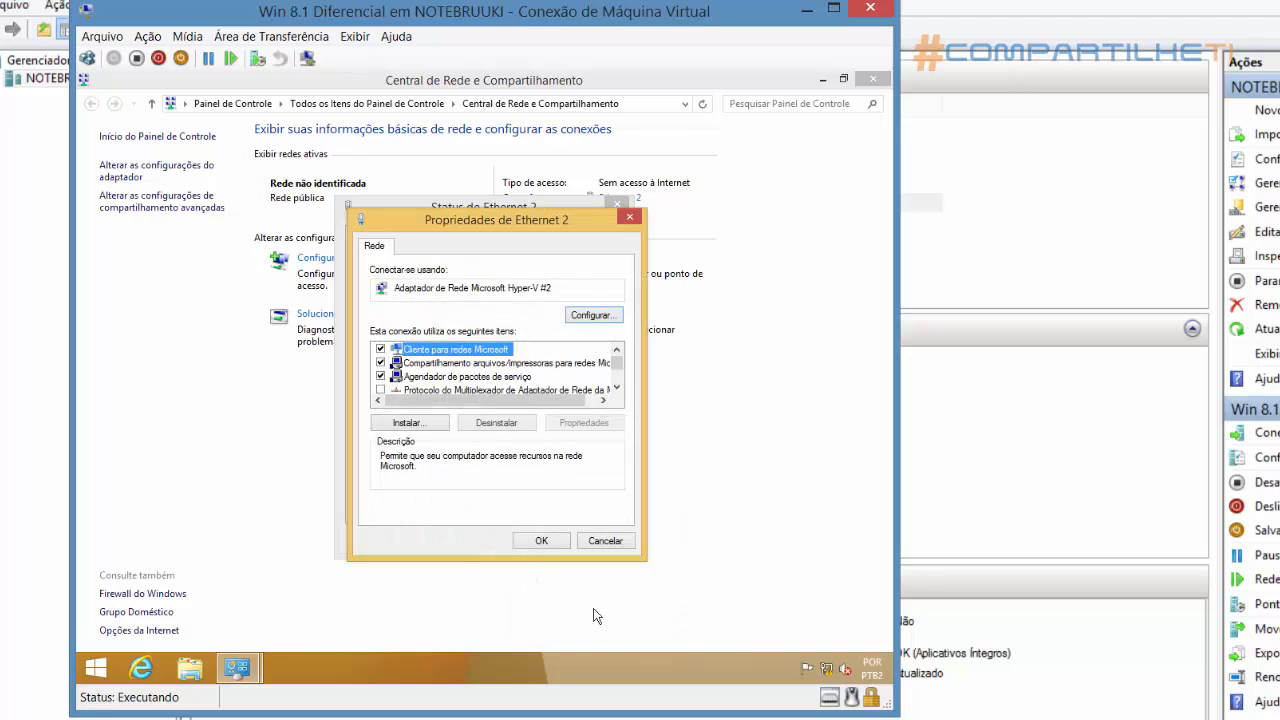
click(547, 541)
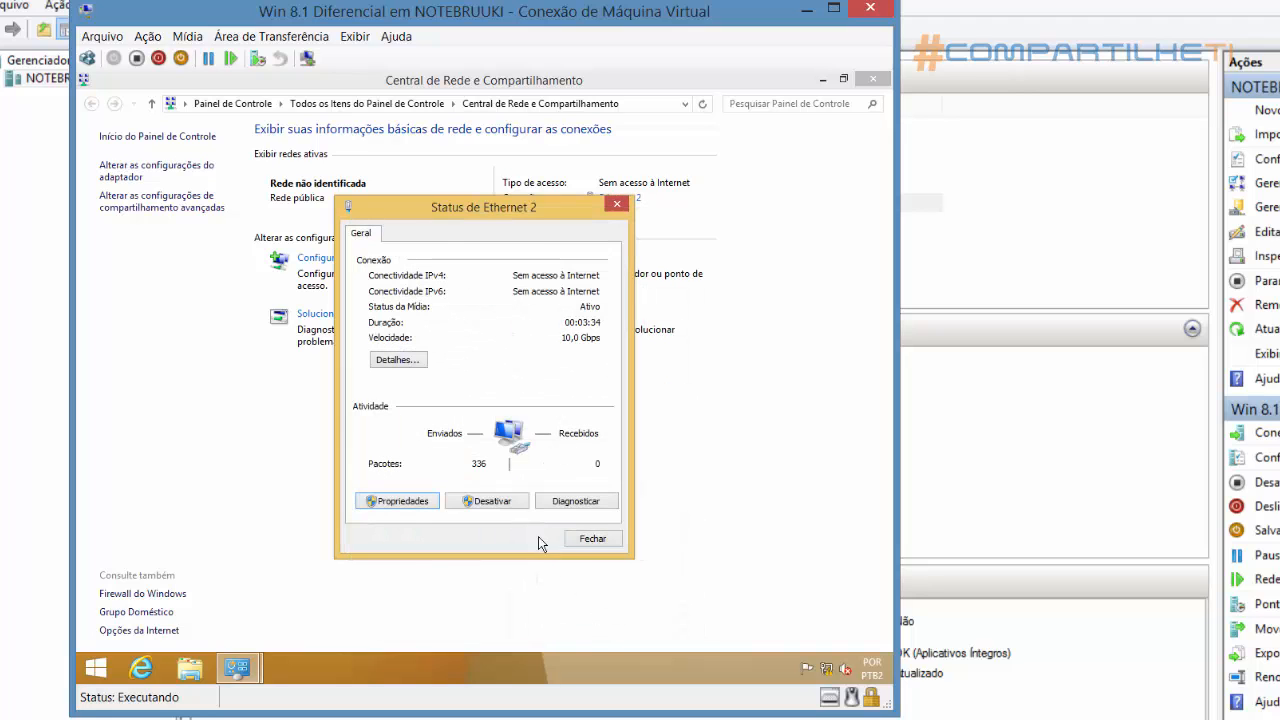
click(589, 539)
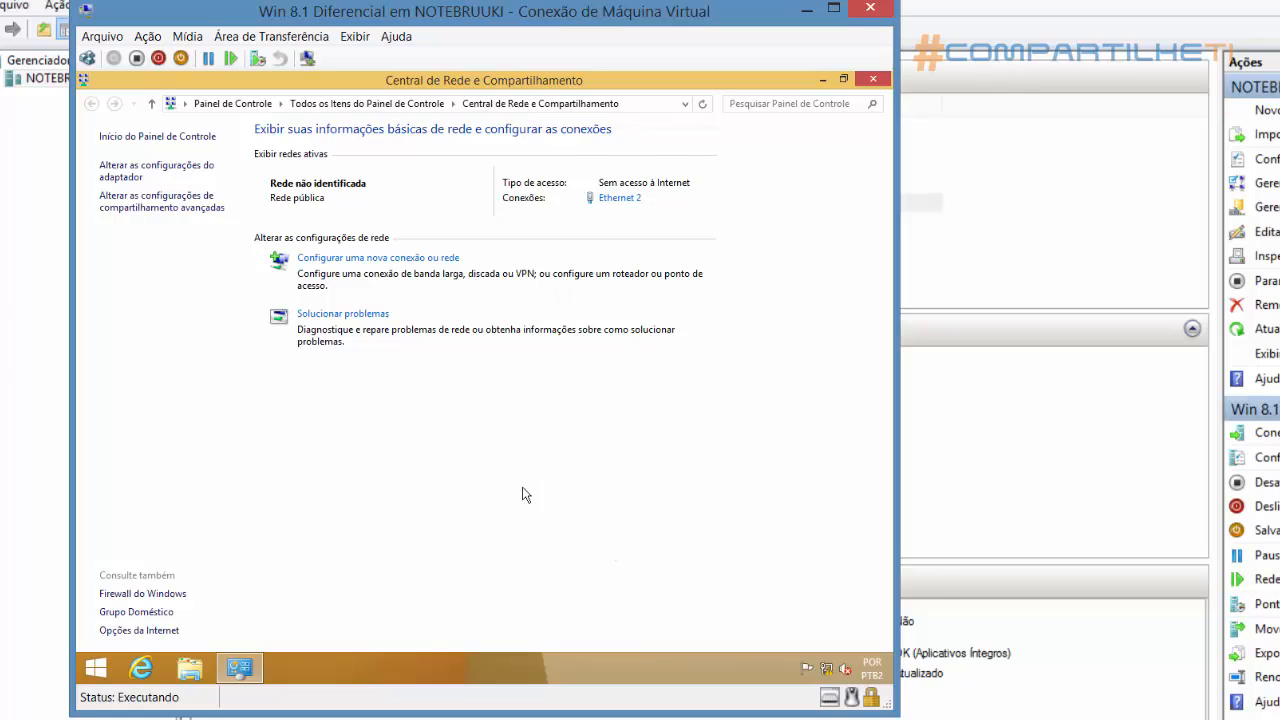
Display the Control Panel items as large icons and open the computer name and domain change dialog from the System settings
click(233, 104)
click(746, 146)
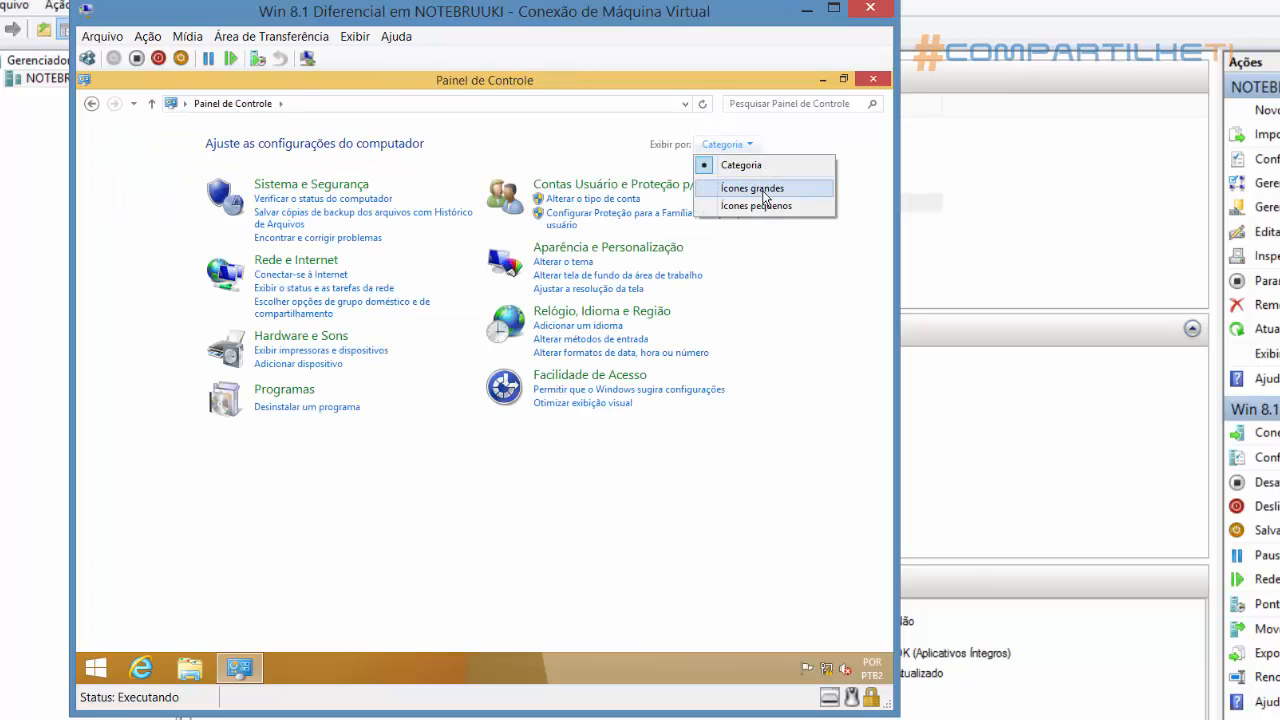
click(766, 189)
scroll(629, 572, down, 1)
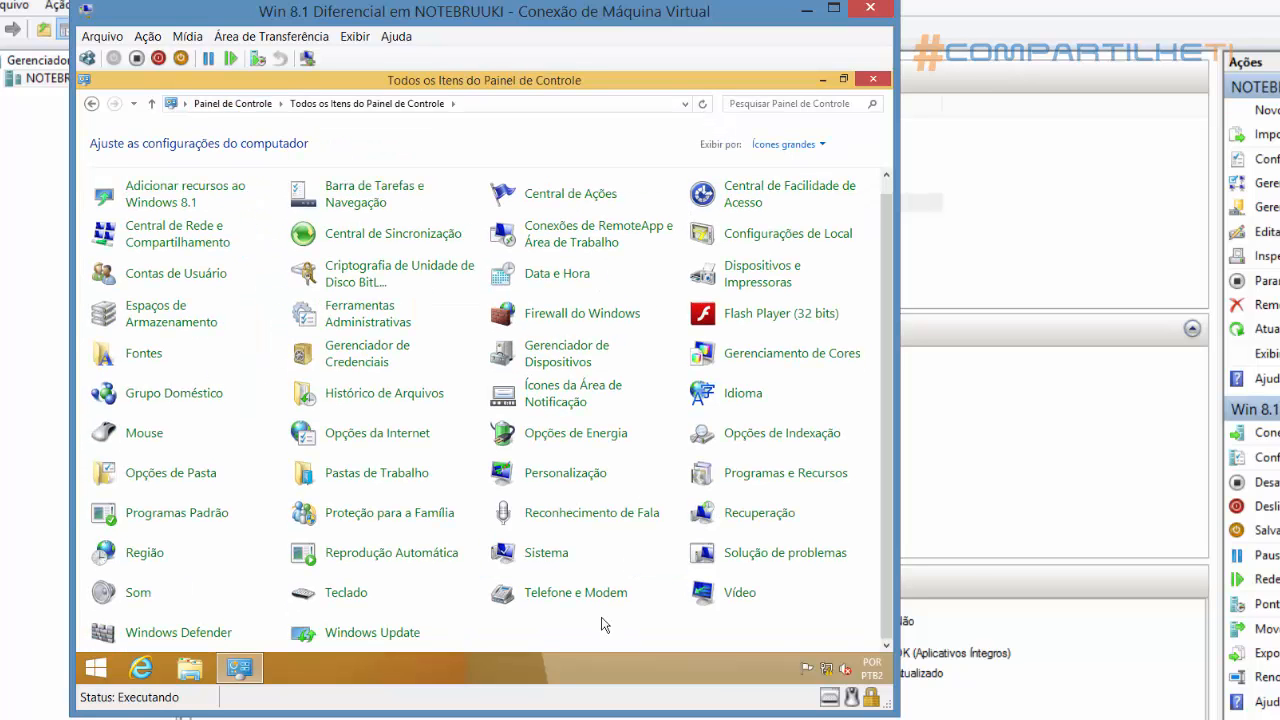
click(547, 556)
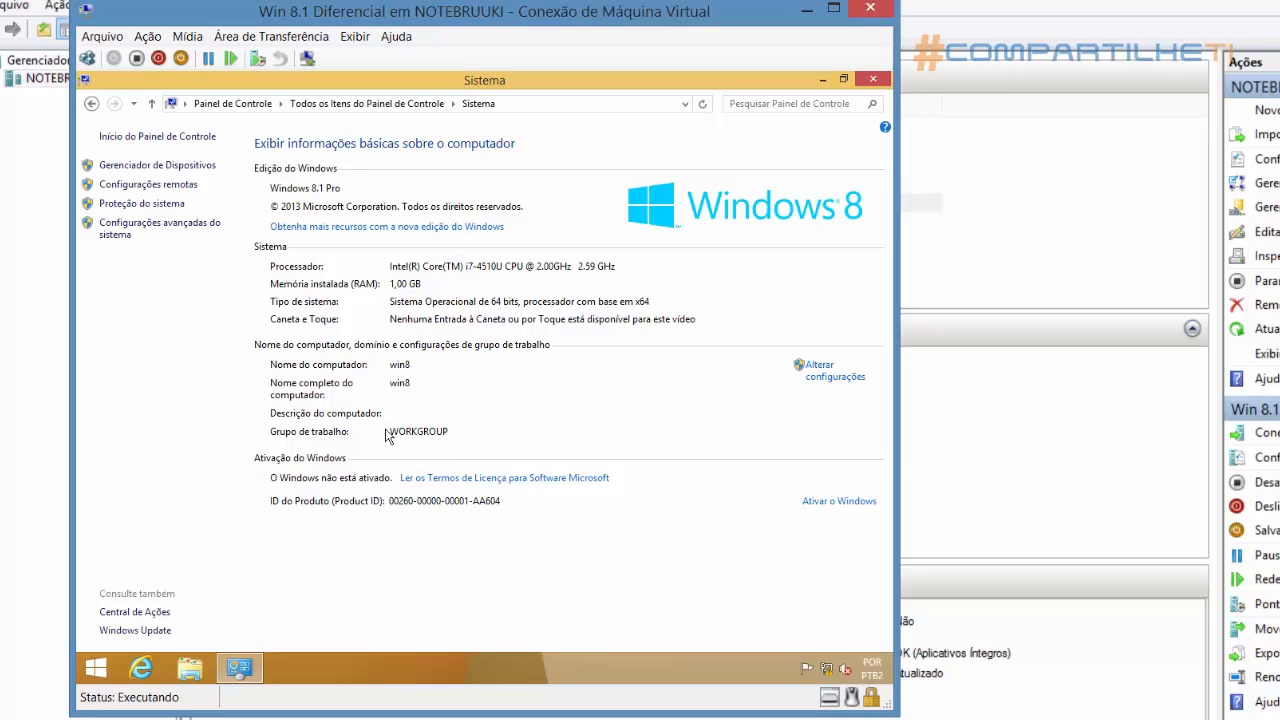
click(828, 387)
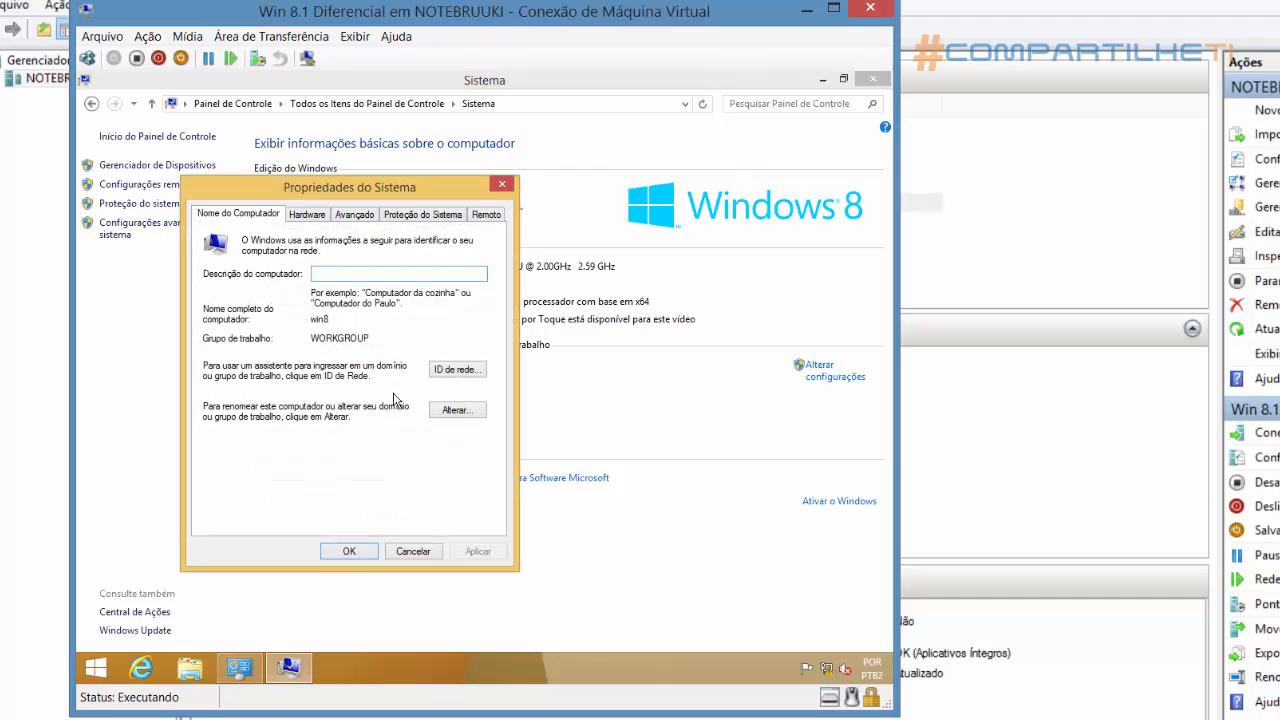
click(455, 411)
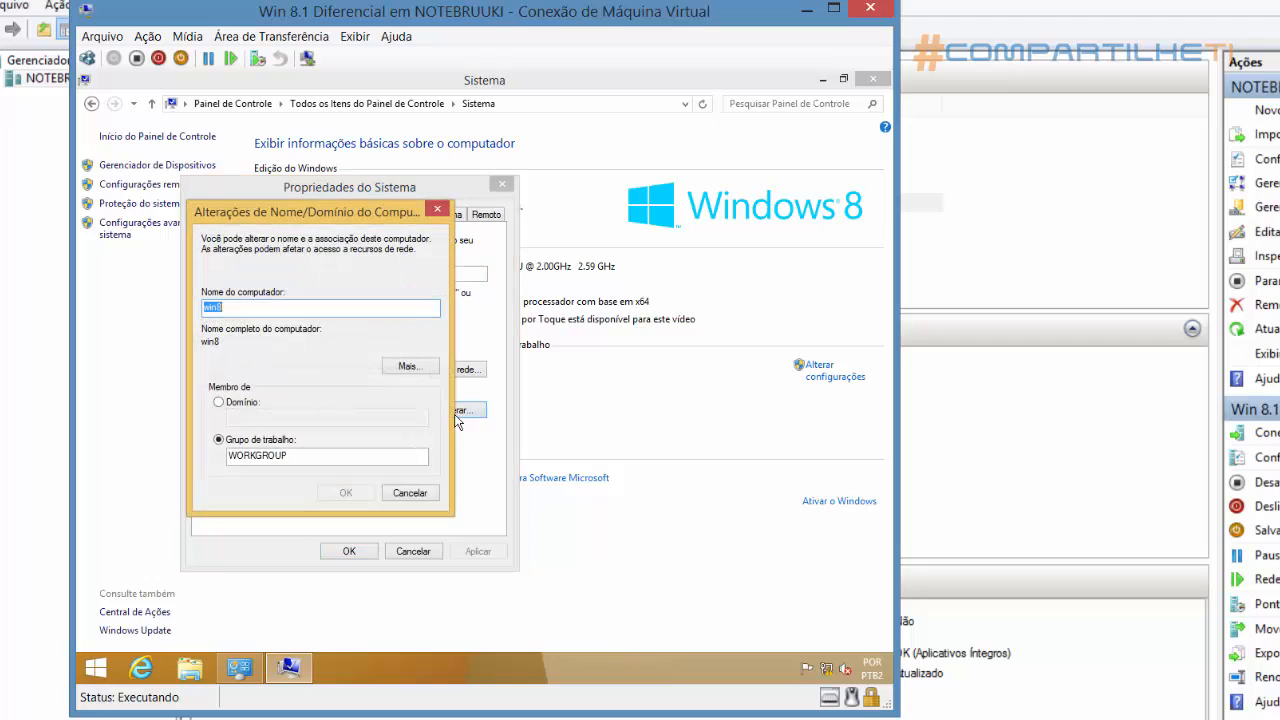
Change the computer's membership from workgroup to the domain compartilheti.com and submit the change
click(220, 403)
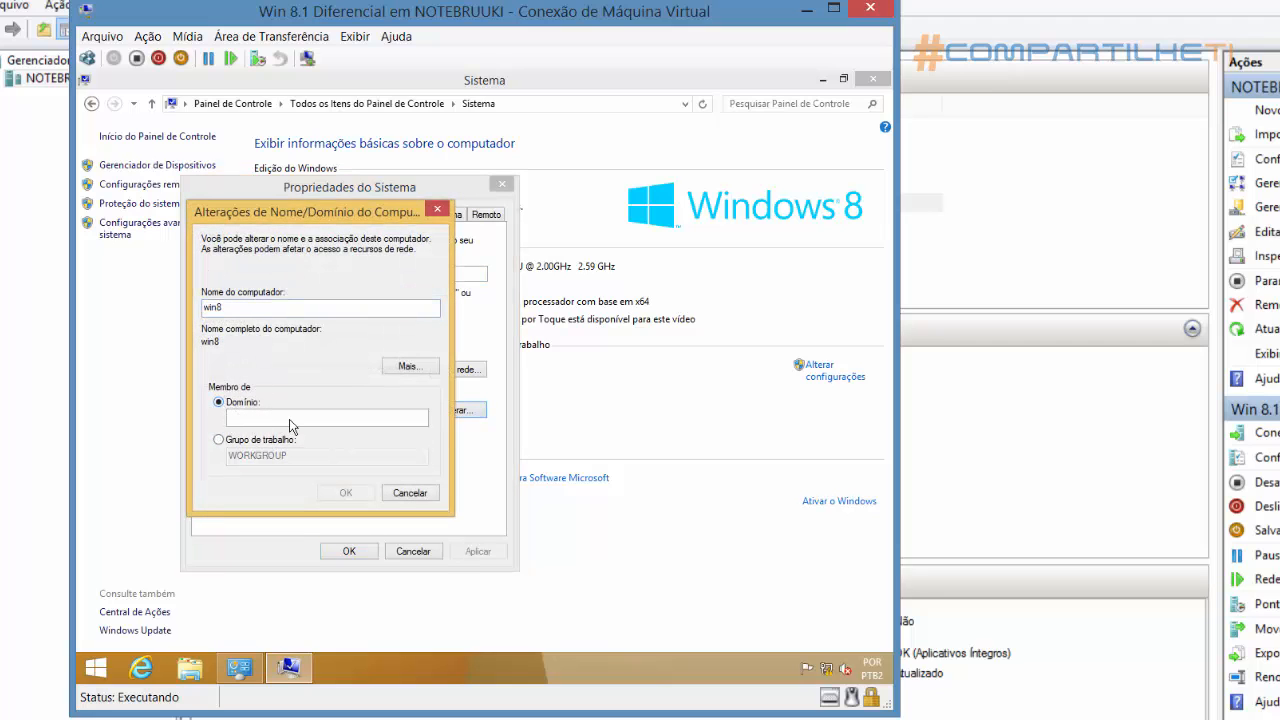
click(290, 420)
text(comparti)
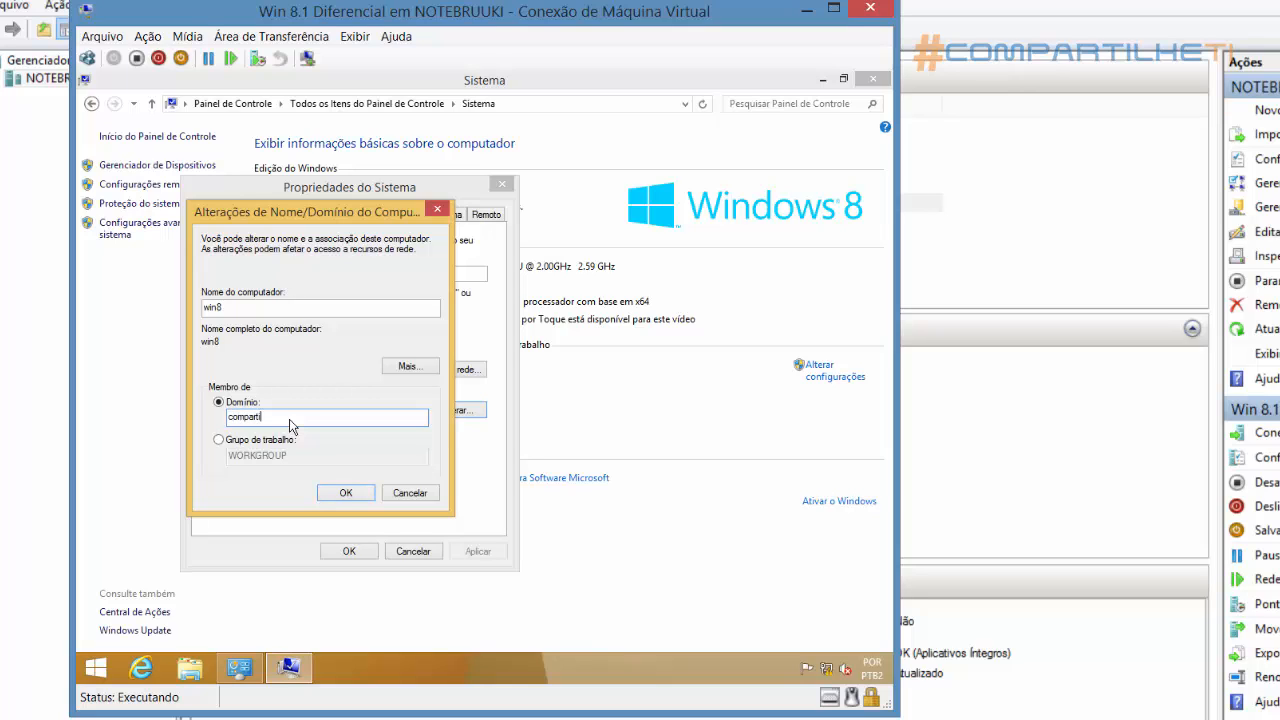
text(lheti)
drag(272, 421, 229, 421)
click(285, 423)
text(.com)
click(345, 494)
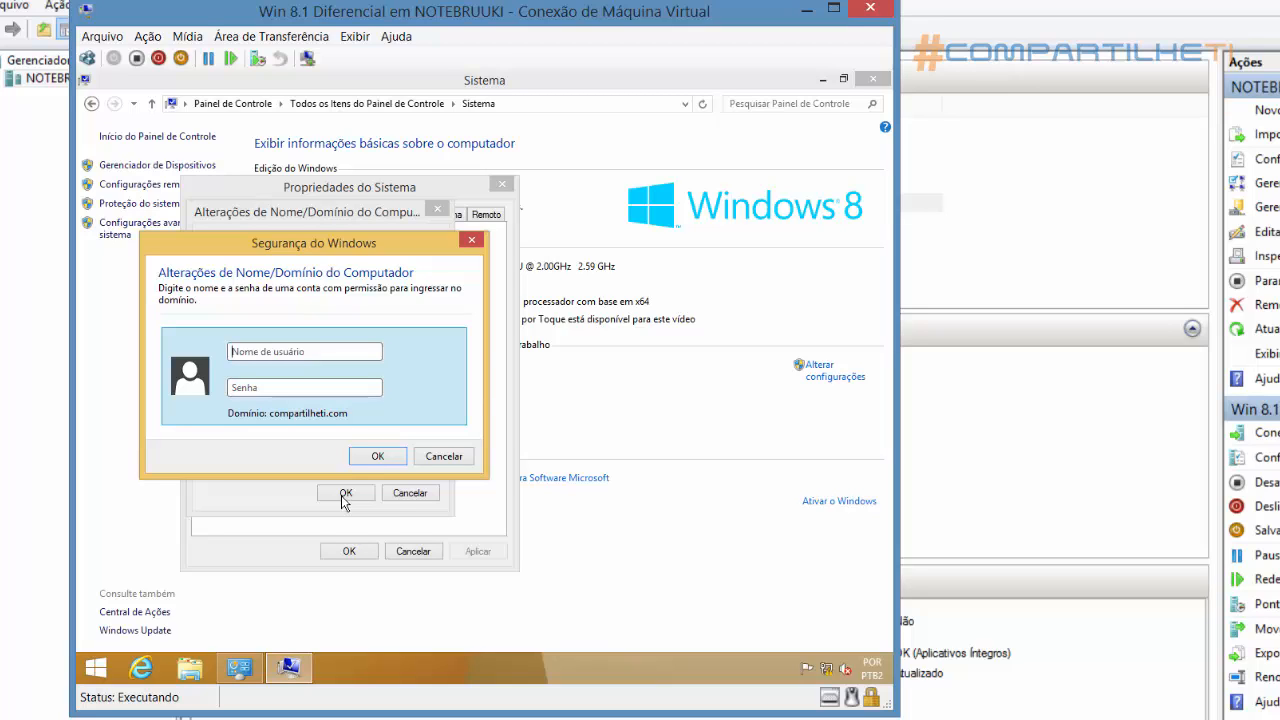
Authorize the domain join with the domain administrator's user name and account password
text(administrador)
key(Tab)
text(P@ssw0rd!)
key(Return)
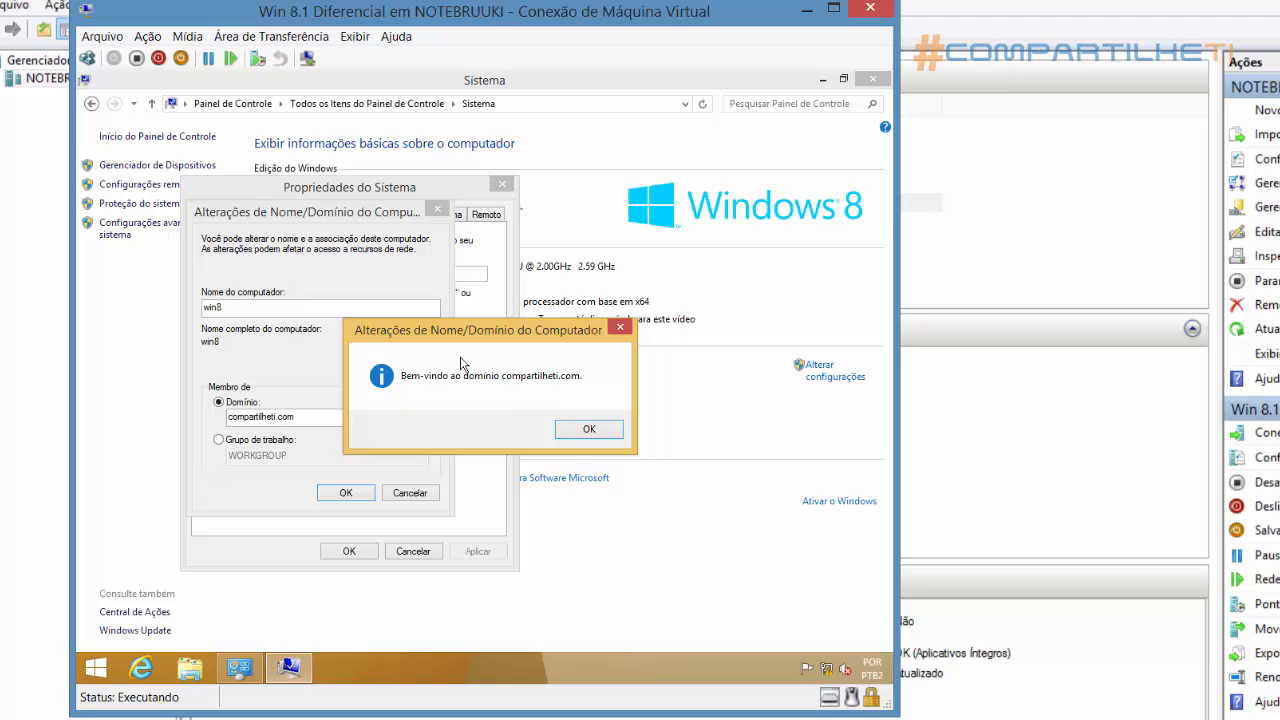
Acknowledge the domain join messages, close the system properties, and restart the Windows 8.1 machine immediately
click(580, 431)
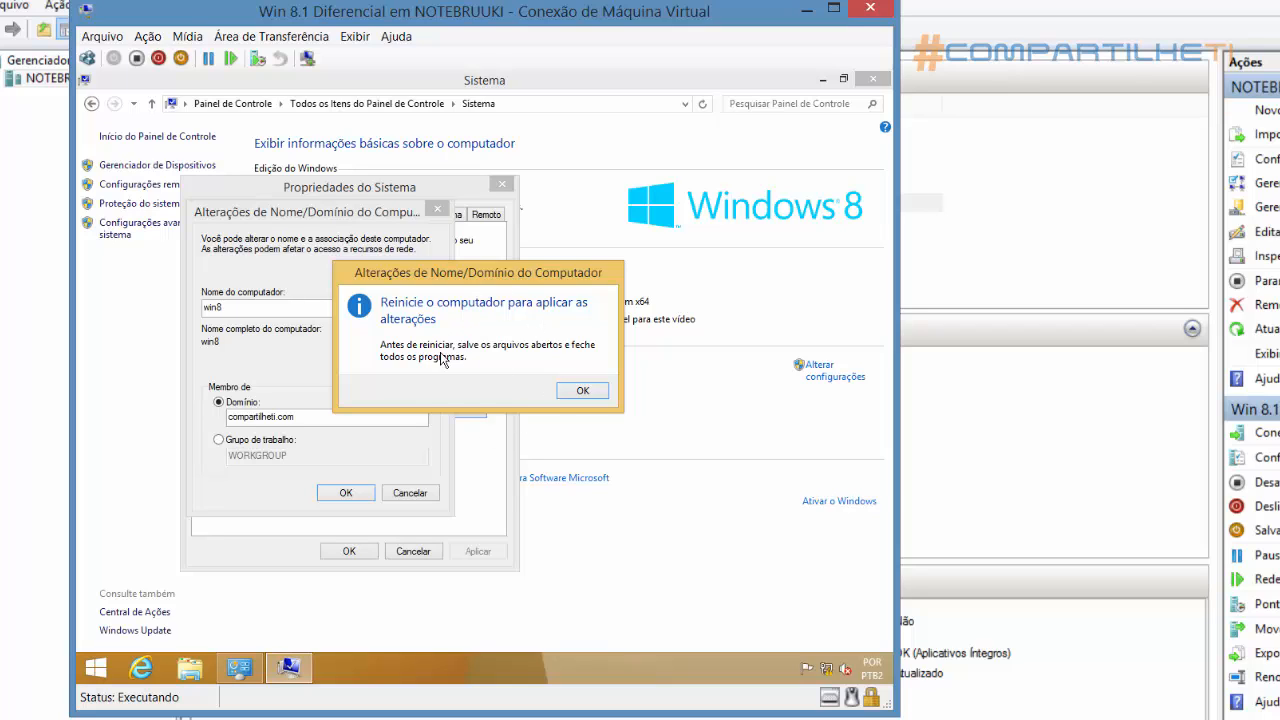
click(582, 391)
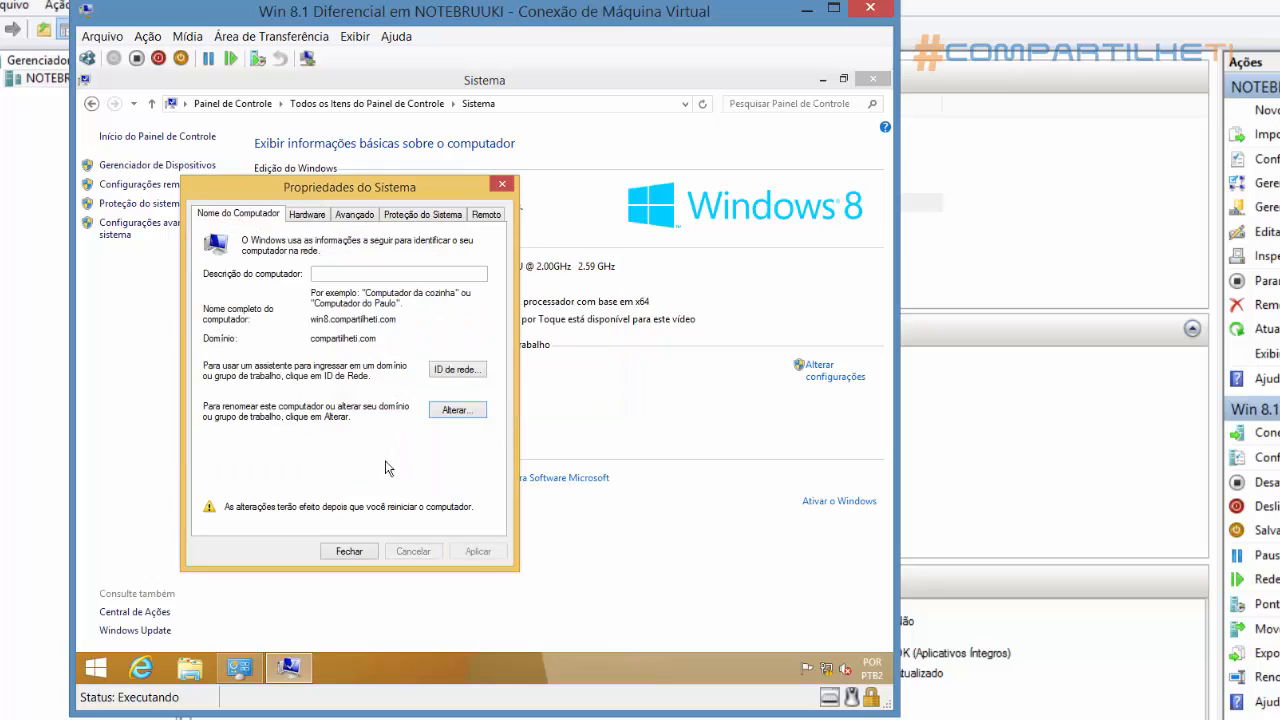
click(349, 552)
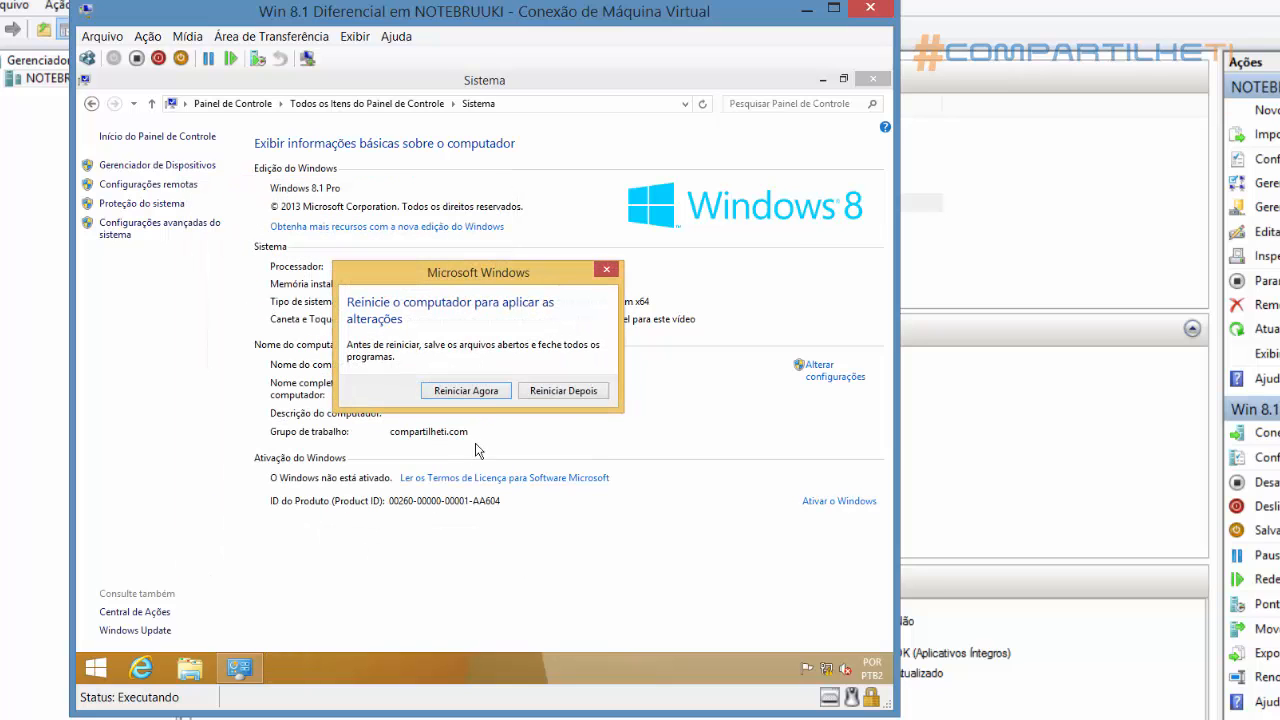
click(487, 396)
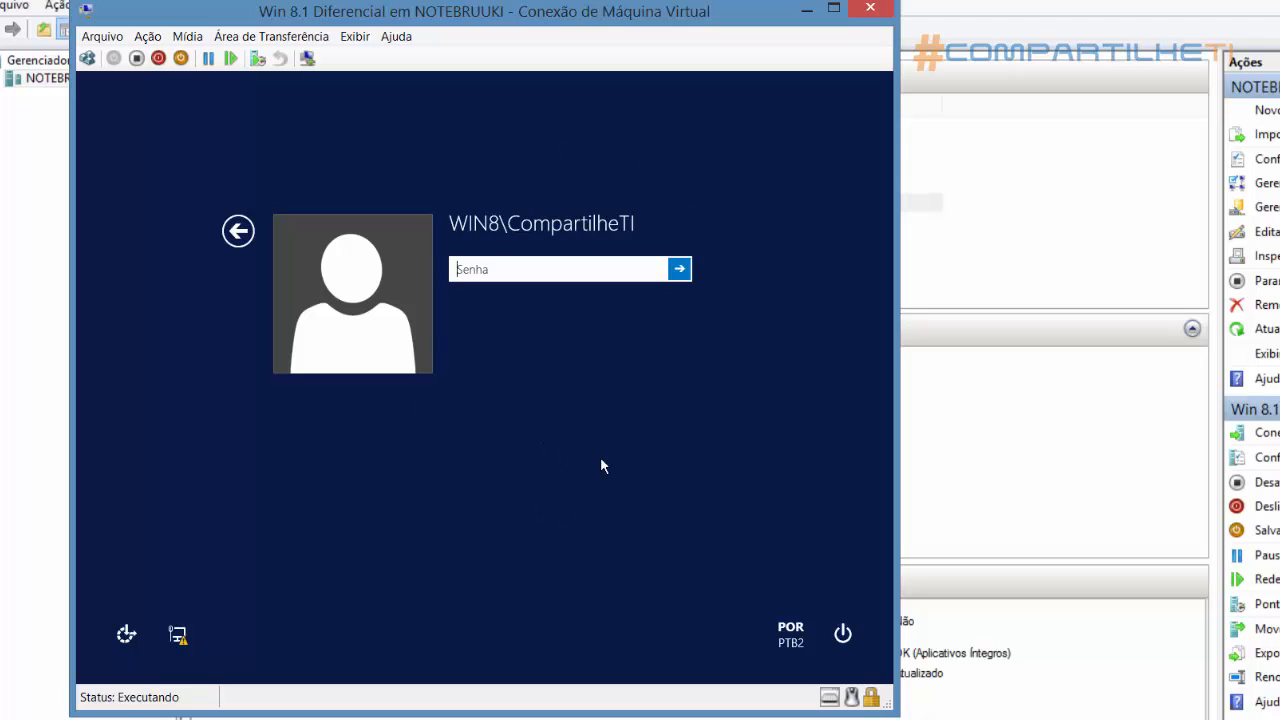
Switch to the Windows Server 2012 R2 machine and refresh the Computers container of compartilheti.com to check for the WIN8 computer
click(626, 265)
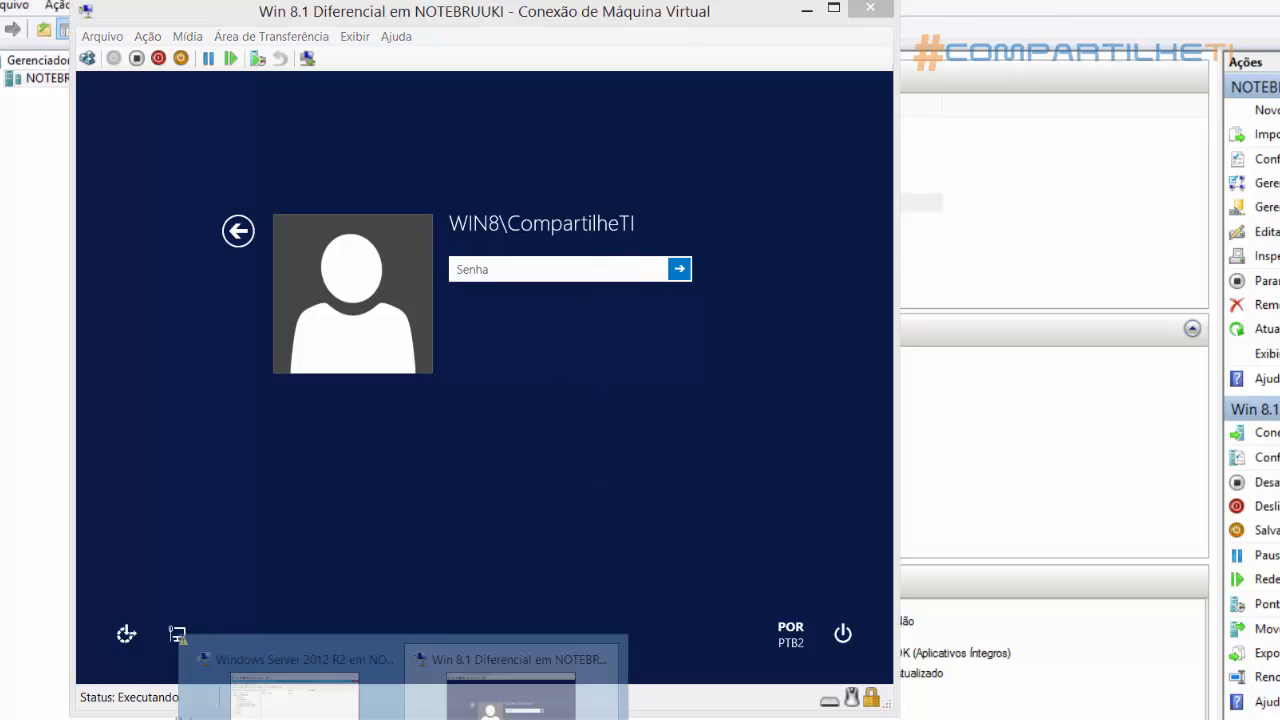
click(336, 705)
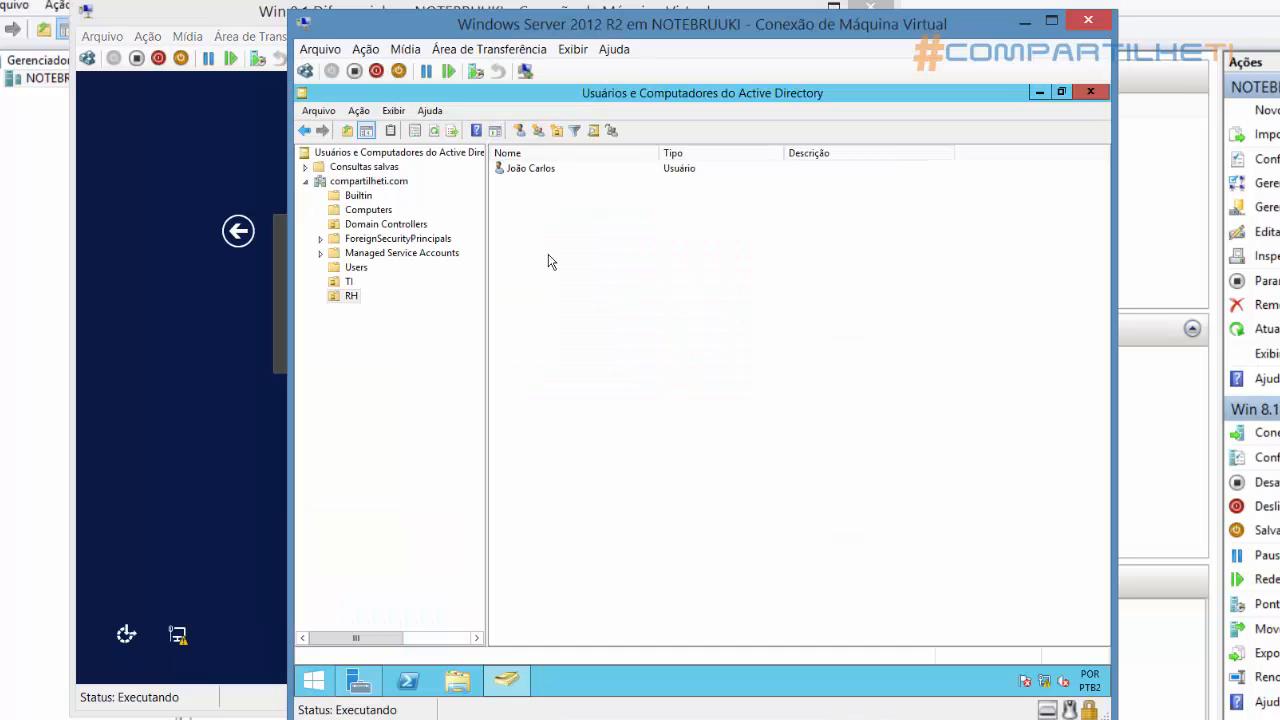
click(381, 212)
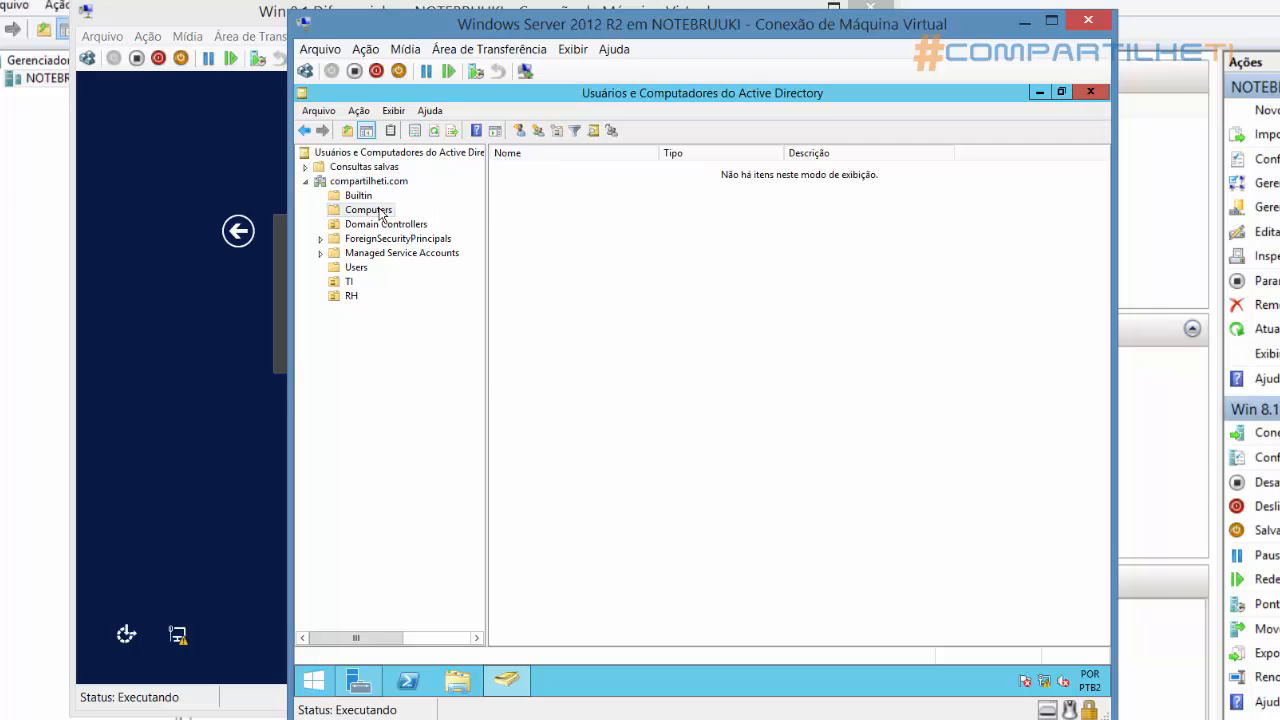
right_click(381, 214)
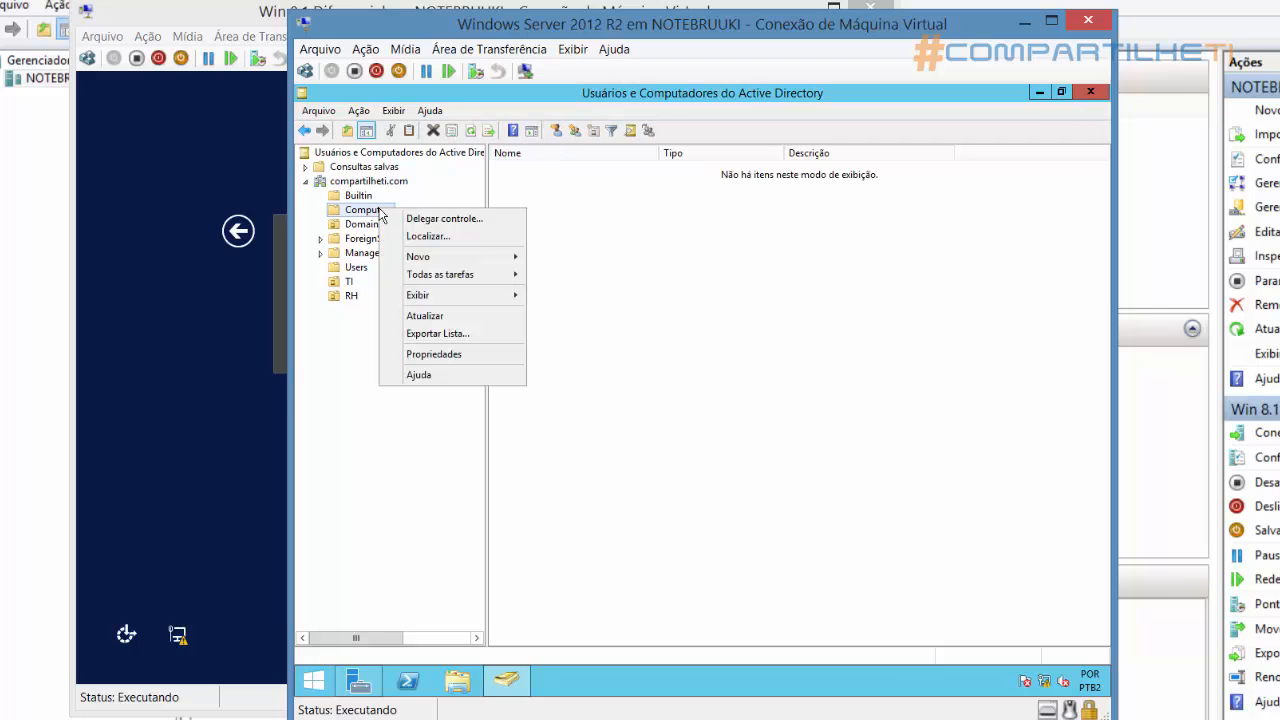
click(433, 318)
click(537, 172)
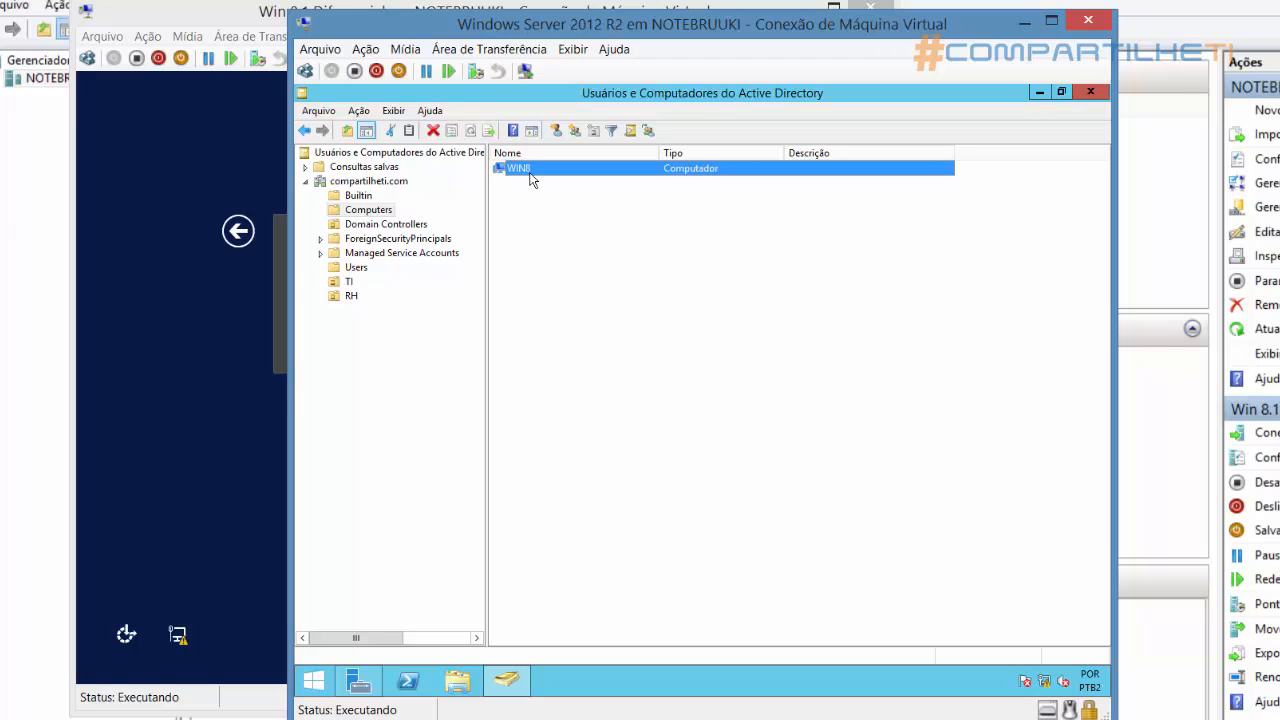
click(543, 222)
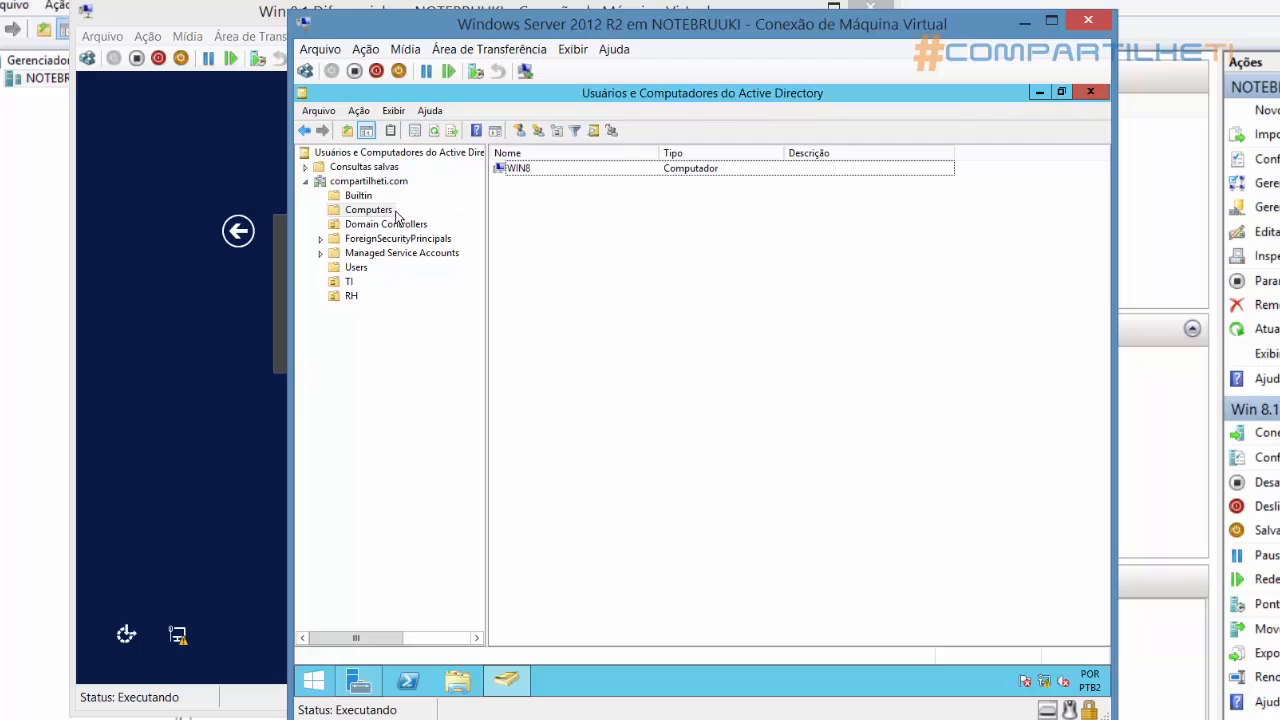
click(572, 268)
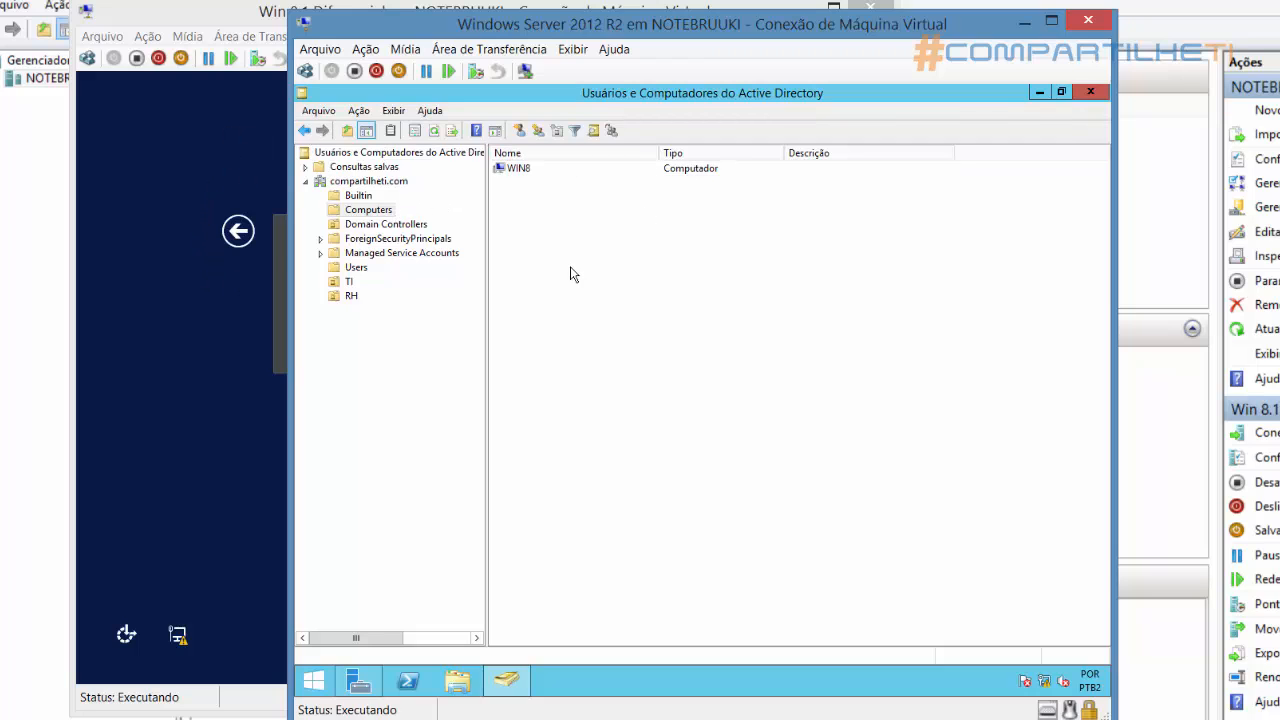
Return to the Windows 8.1 machine and sign in as another user with the TI user's domain account name and password
click(243, 22)
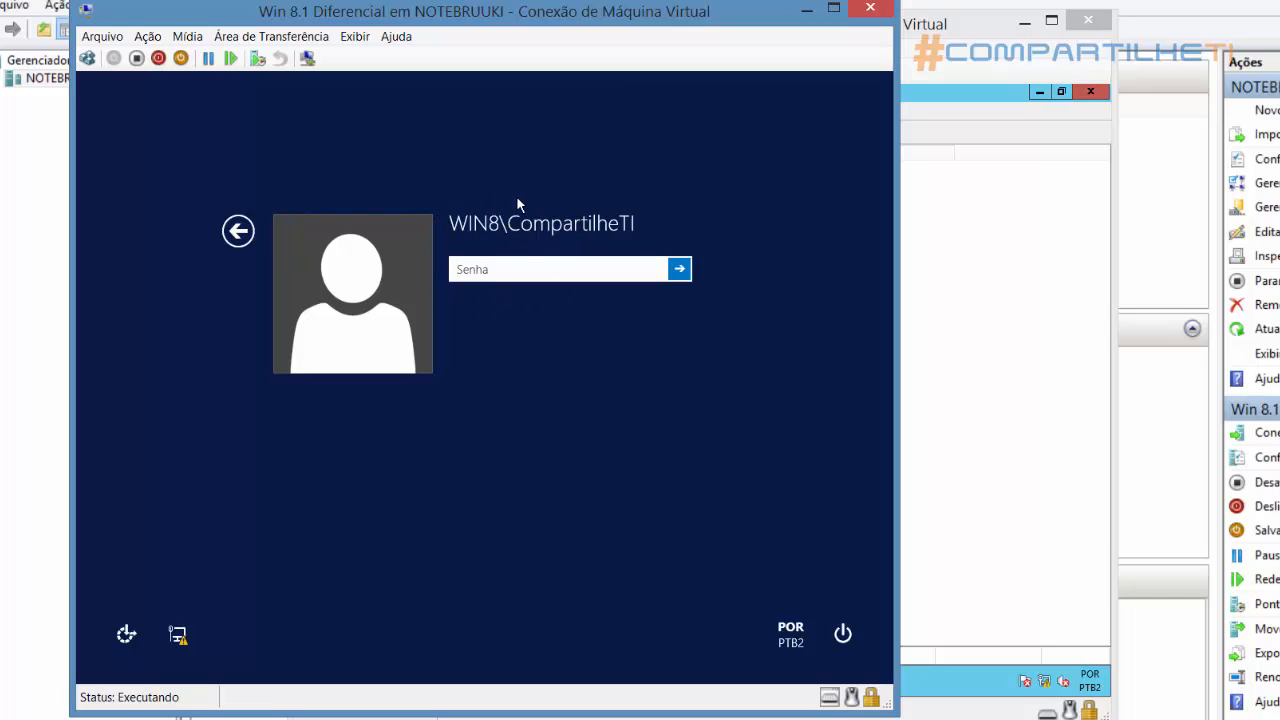
click(240, 232)
click(580, 328)
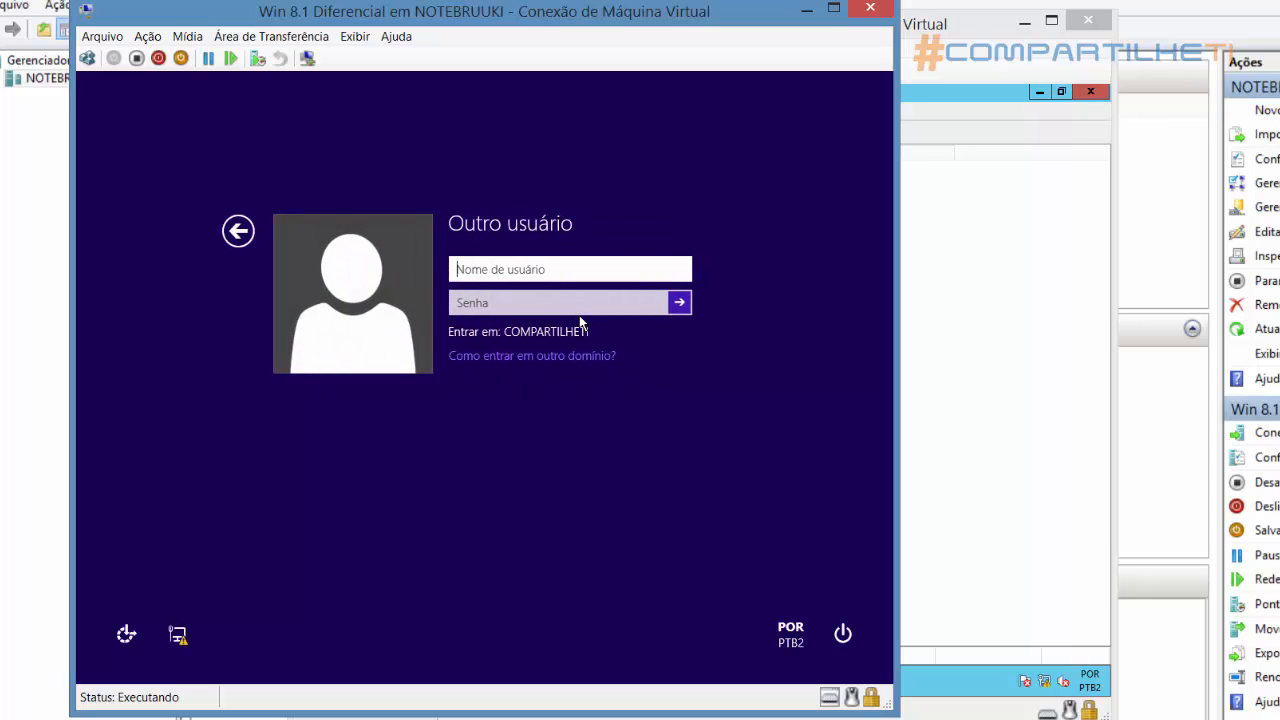
text(adri)
text(ano)
text(•••••••••)
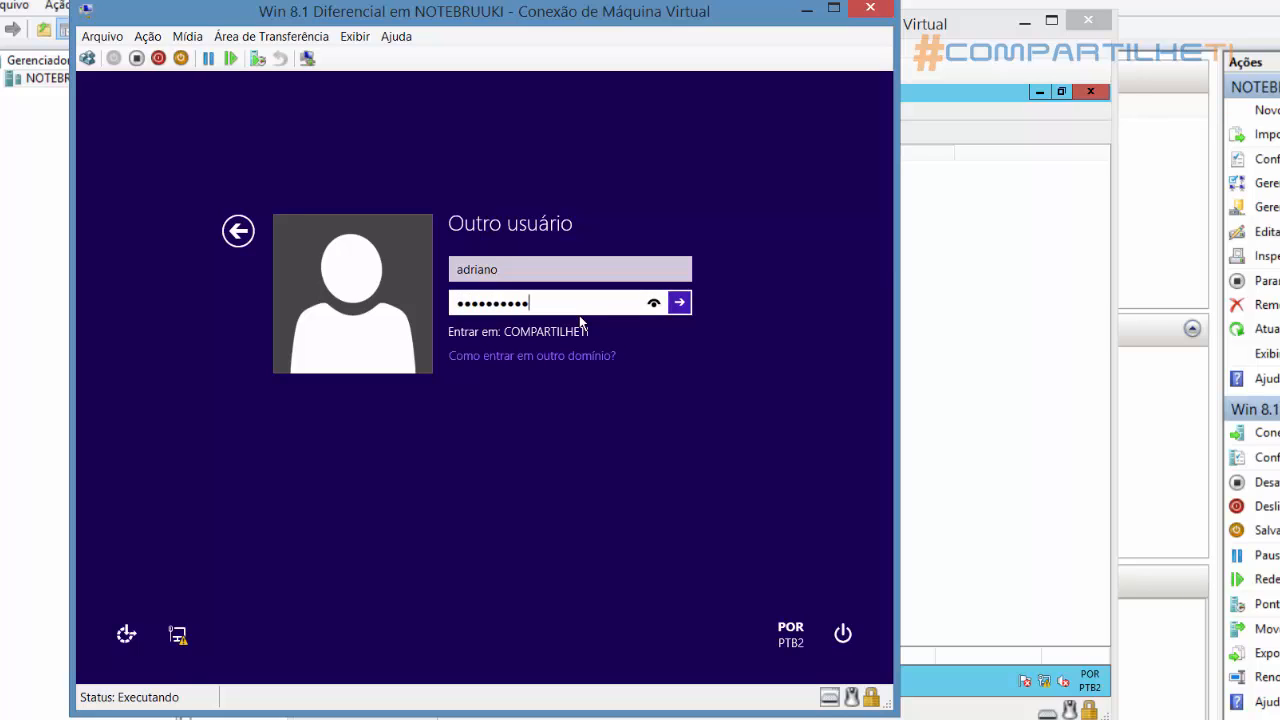
key(Return)
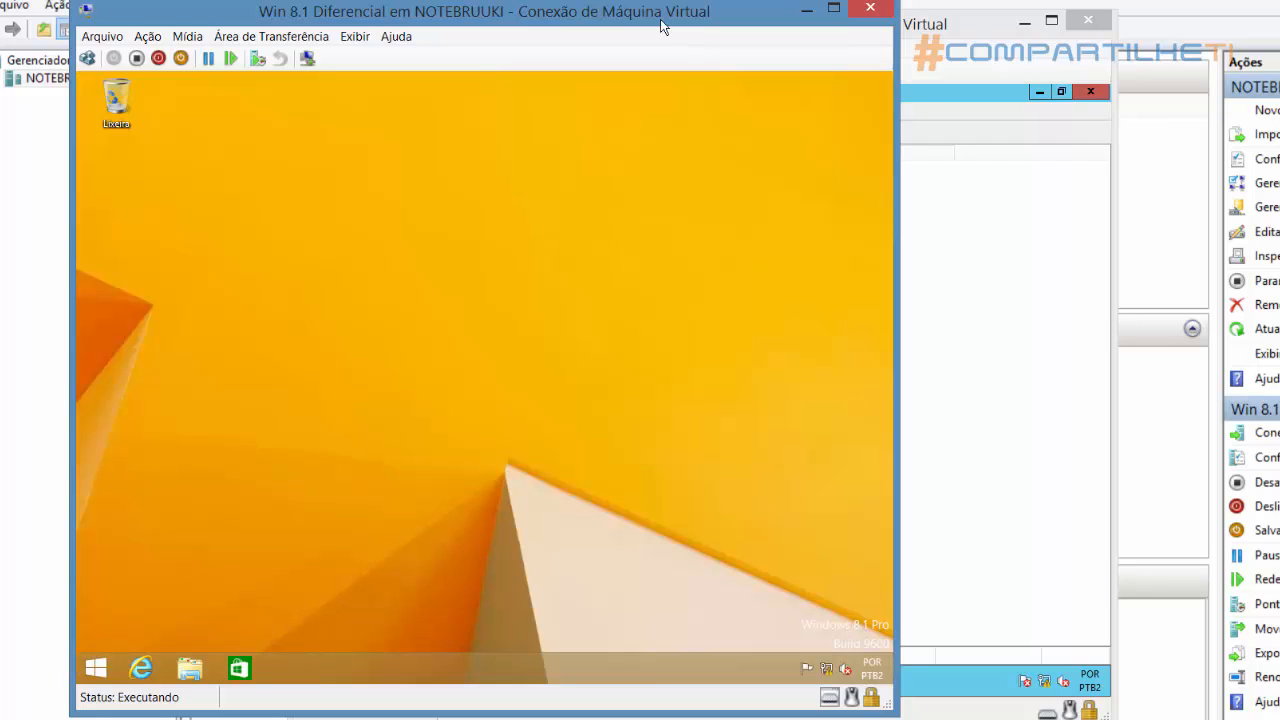
Run compmgmt.msc from the desktop, examine the local user accounts in Computer Management, and close the console
click(100, 668)
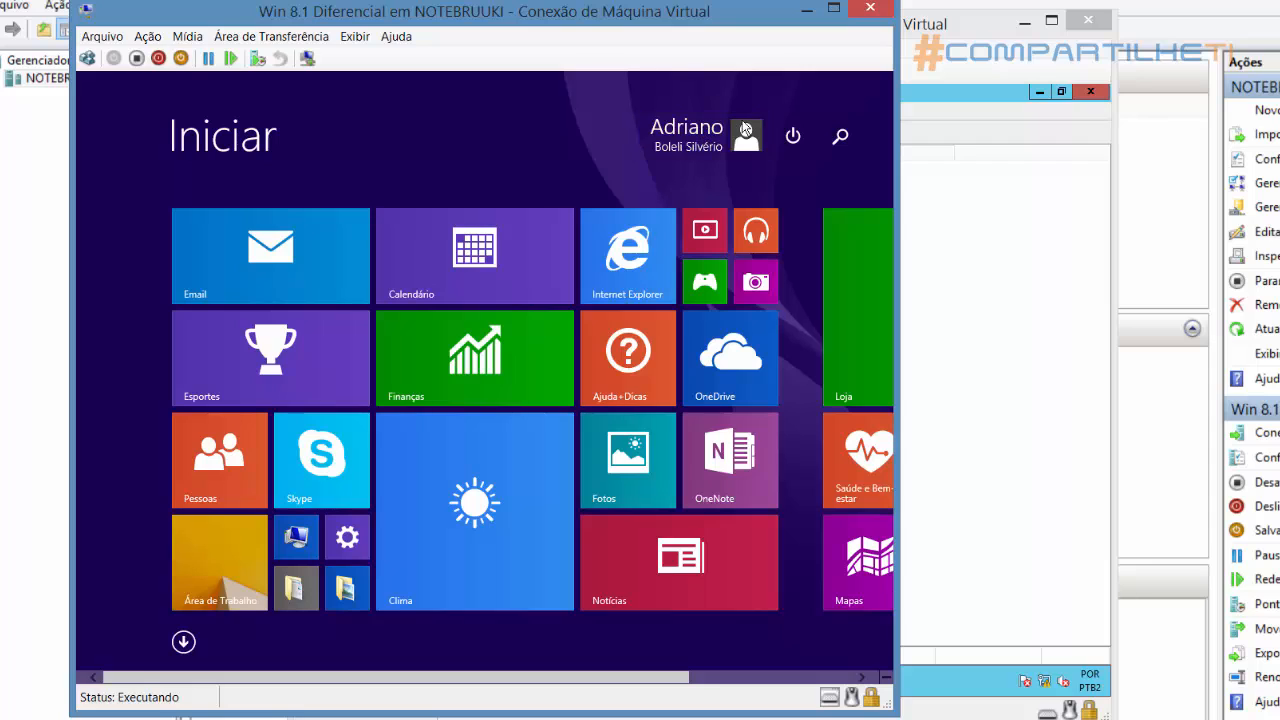
click(236, 567)
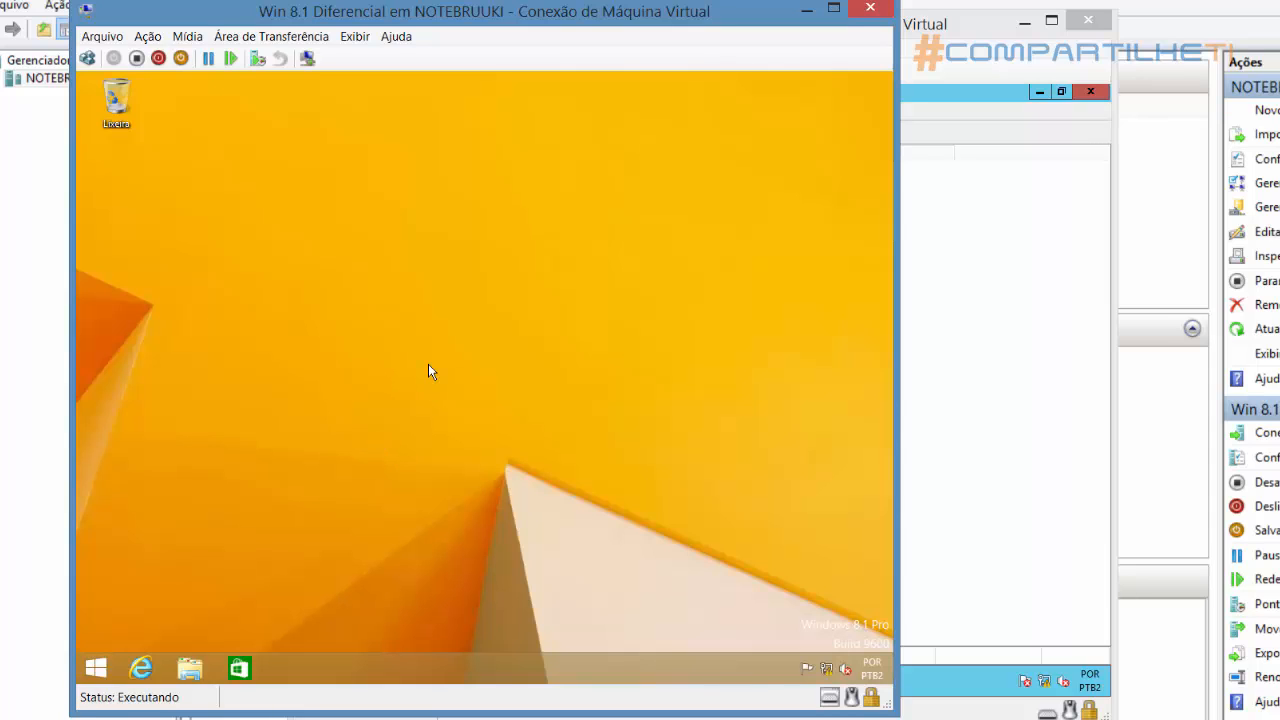
key(super+r)
text(comp)
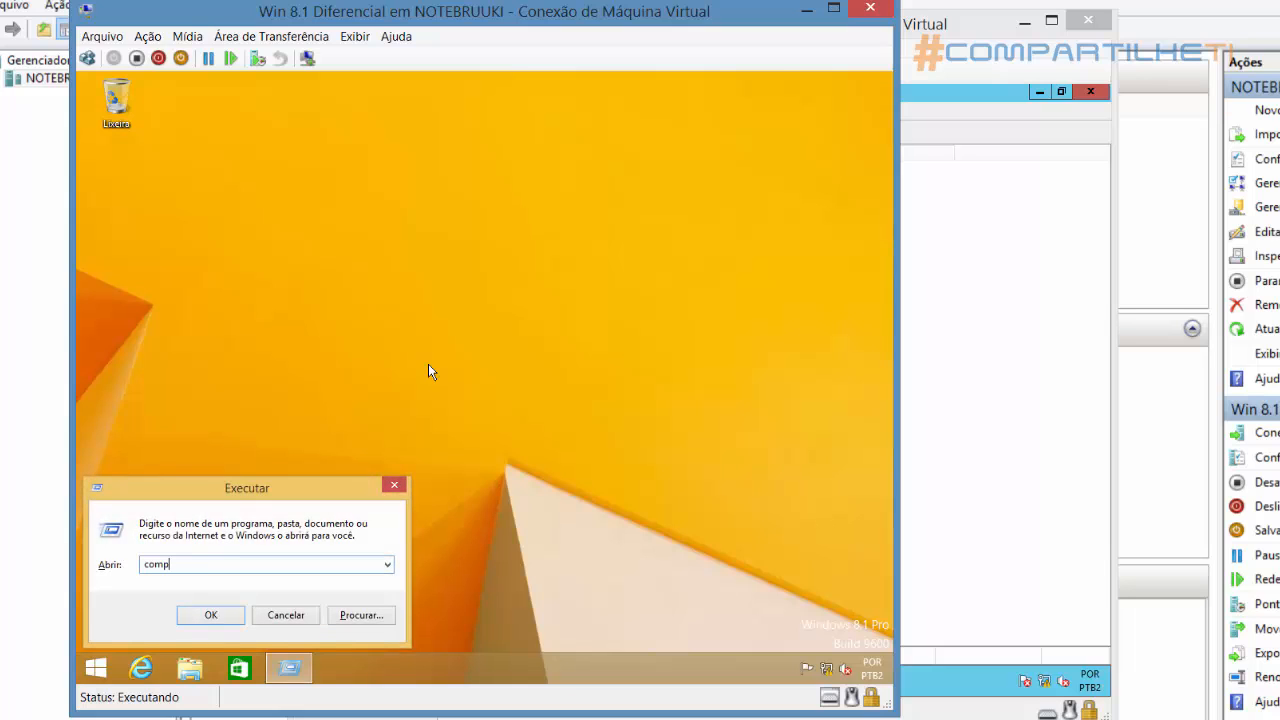
text(mgmt.msc)
key(Return)
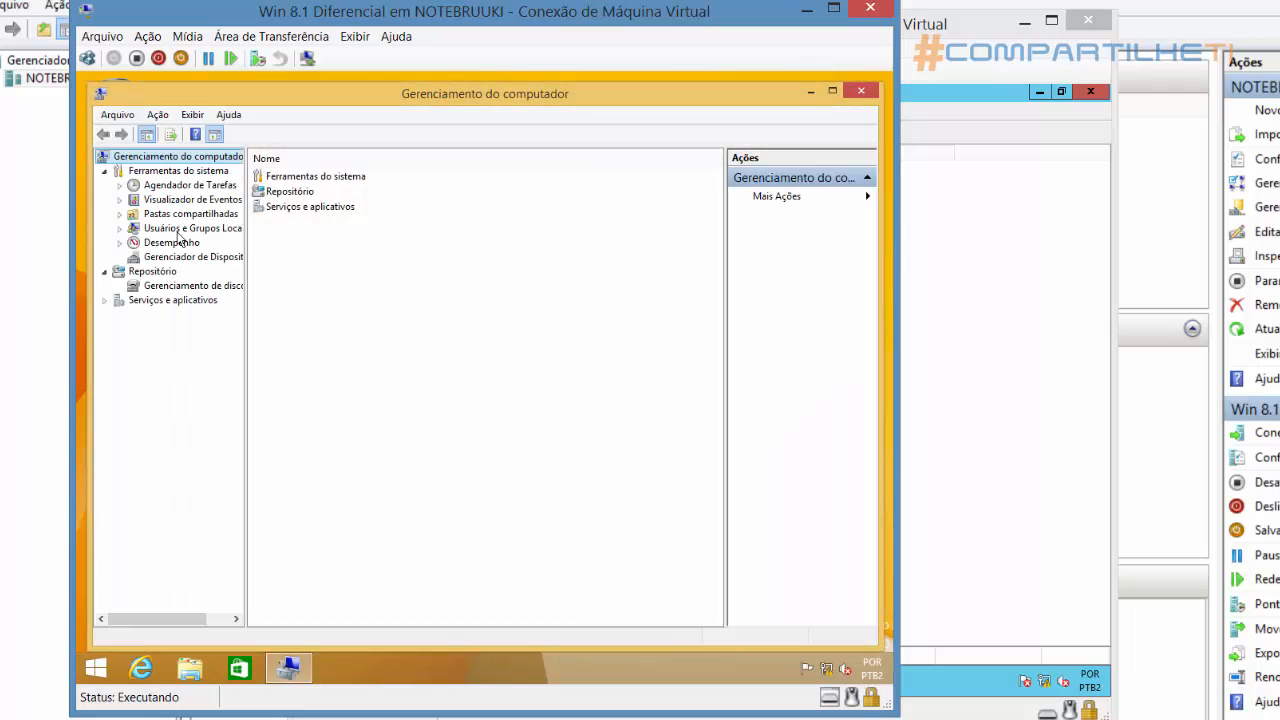
click(168, 232)
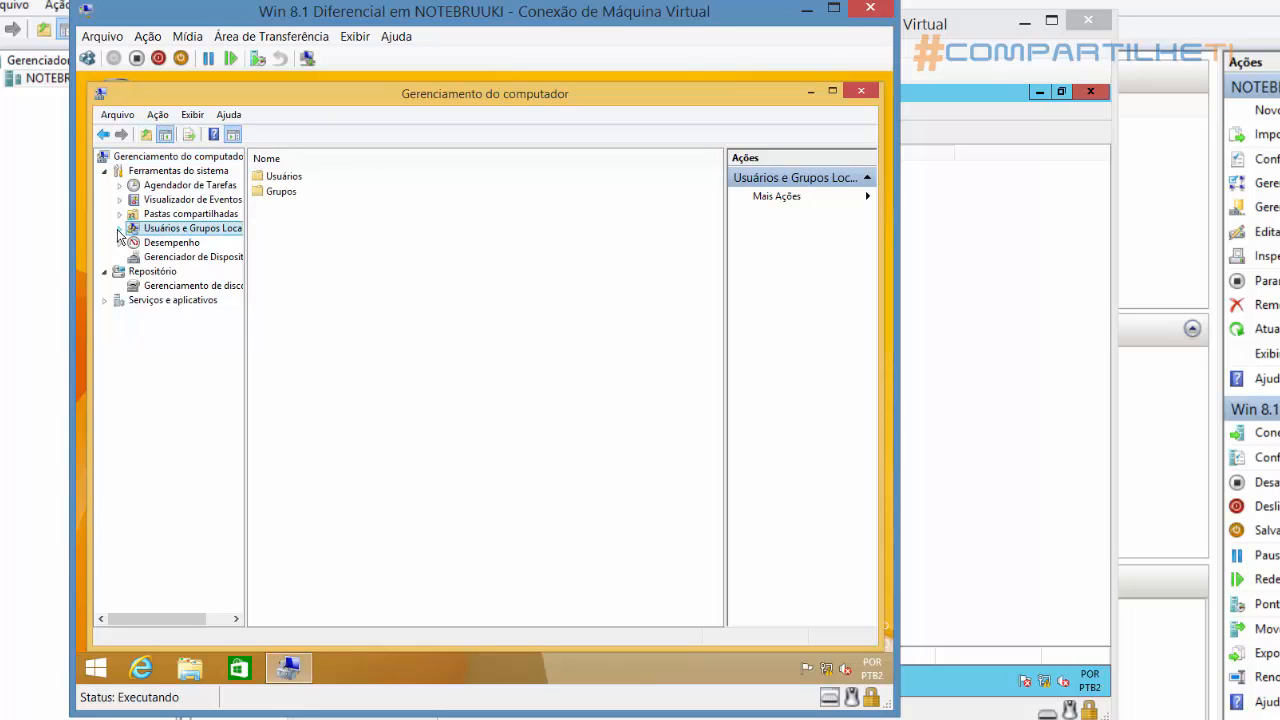
click(120, 229)
click(175, 245)
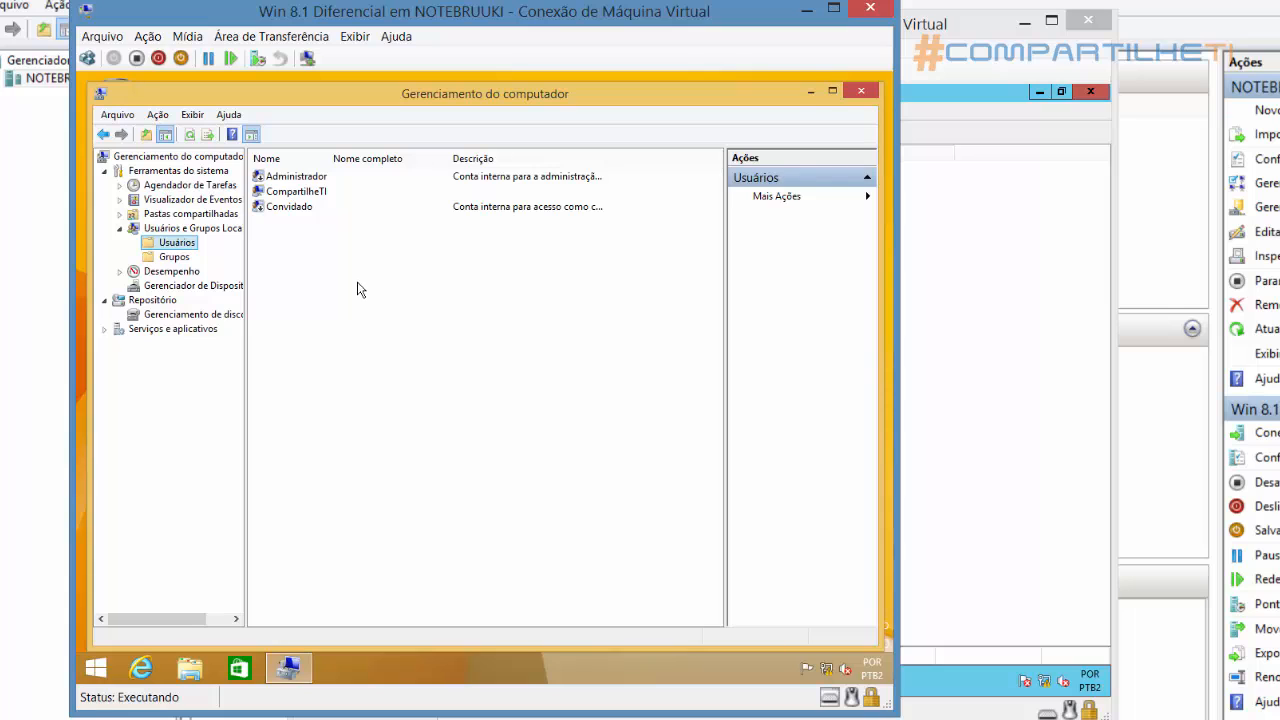
click(860, 91)
Sign the current domain user out of the Windows 8.1 machine
click(95, 670)
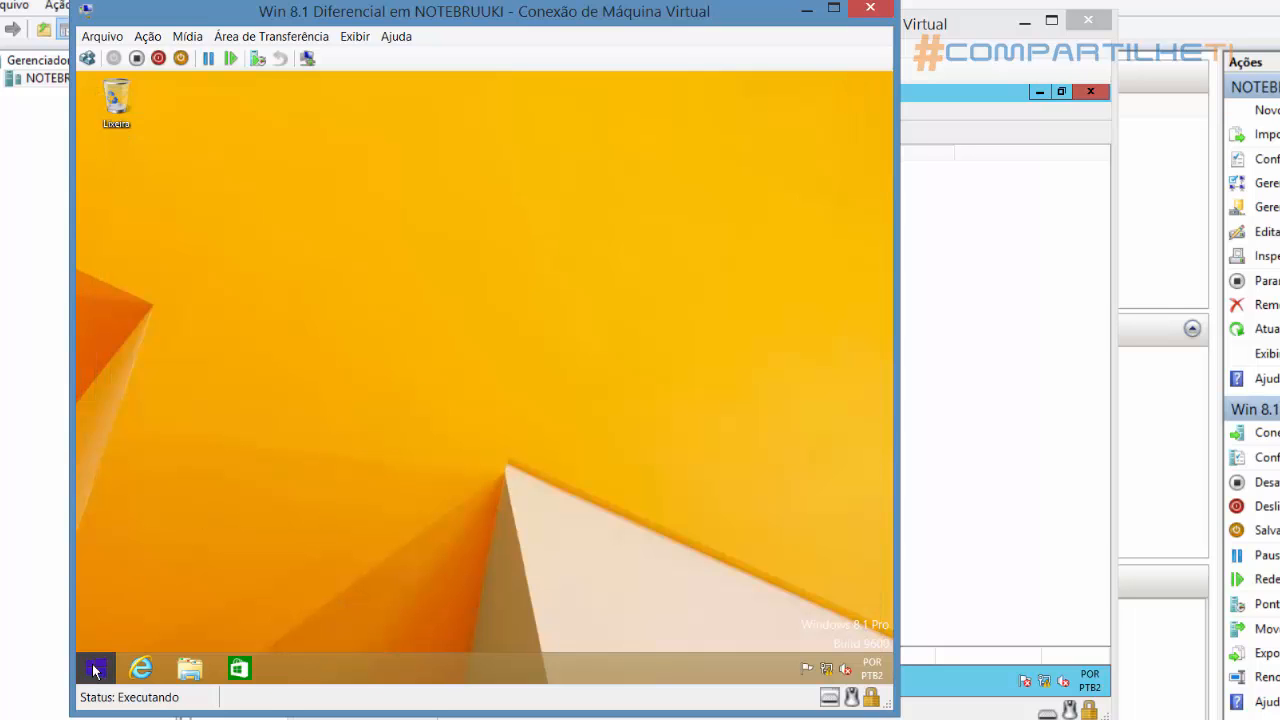
click(710, 148)
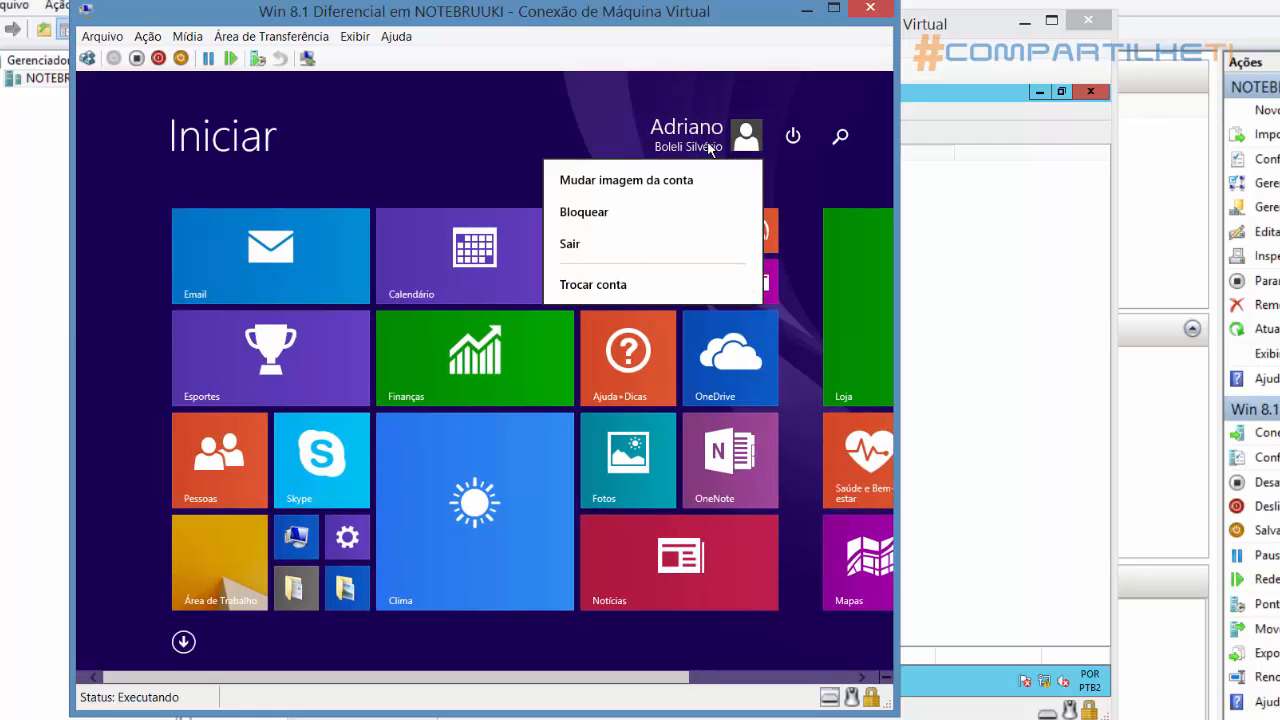
click(594, 249)
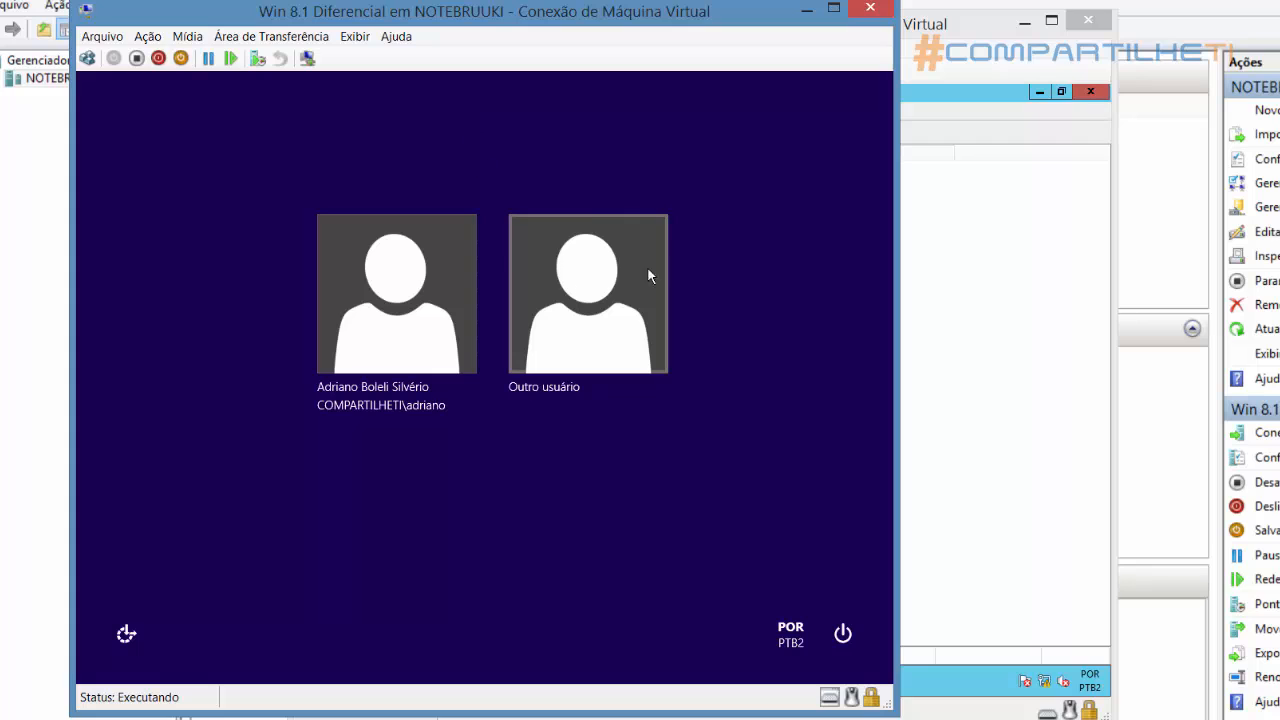
Sign in as another user with the RH user's domain account name and password
click(597, 330)
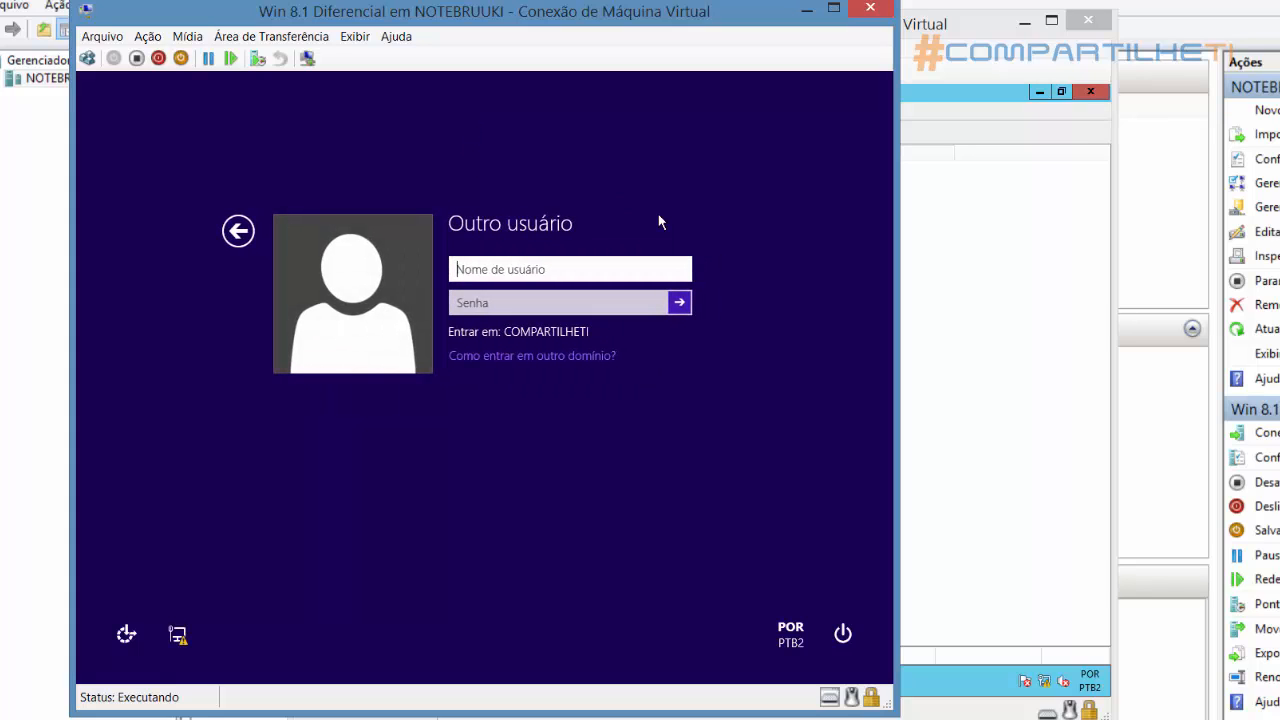
text(joao)
key(Tab)
text(**********)
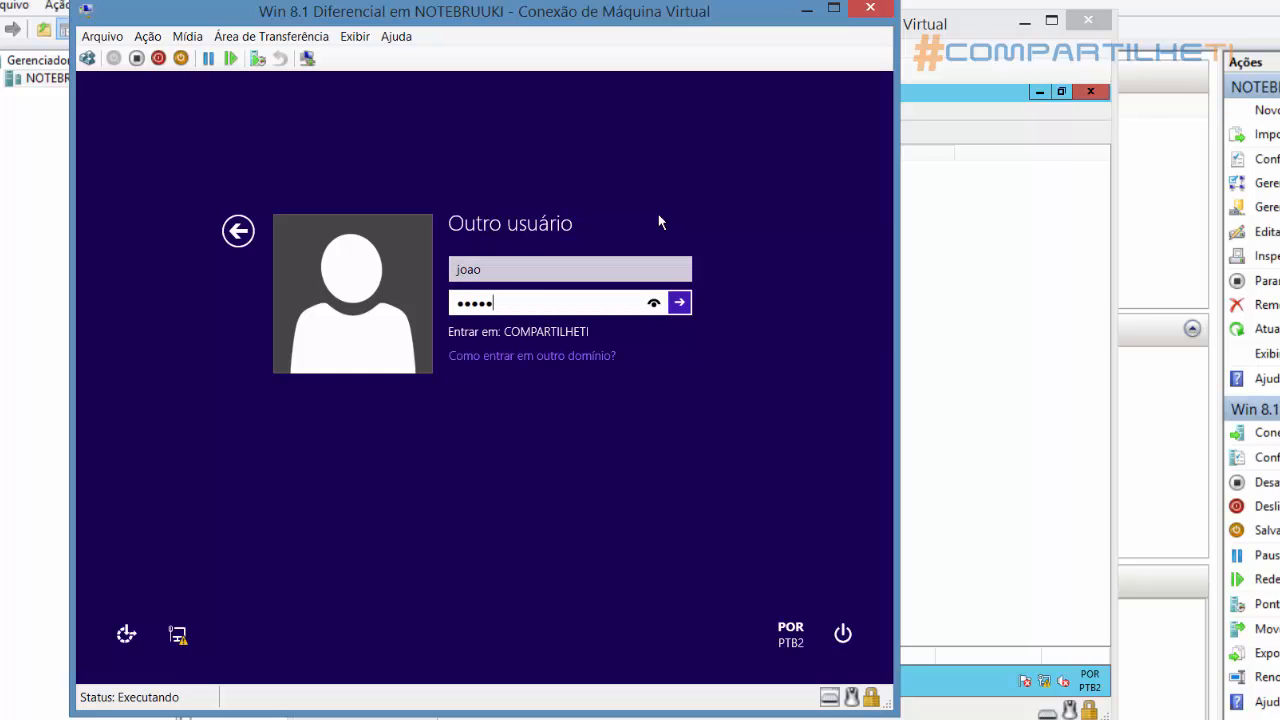
key(Return)
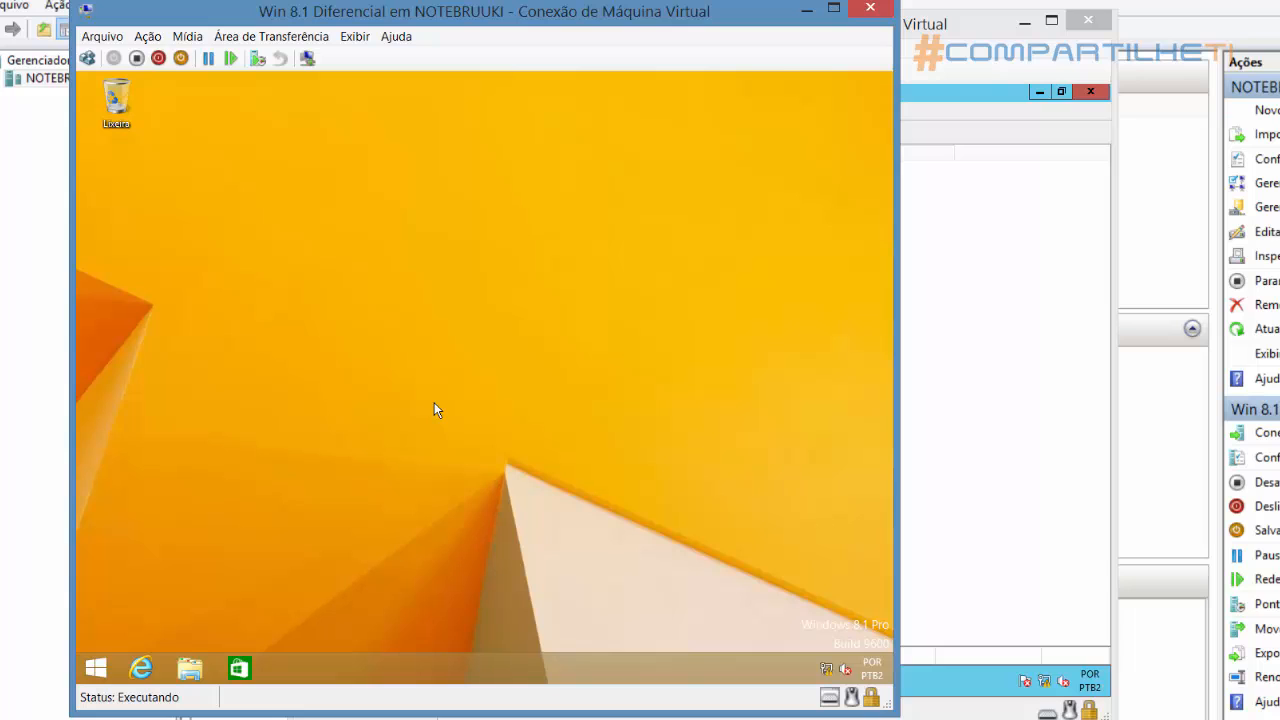
Switch to the Windows Server 2012 R2 machine and open the TCP/IPv4 properties of its Ethernet connection
click(938, 58)
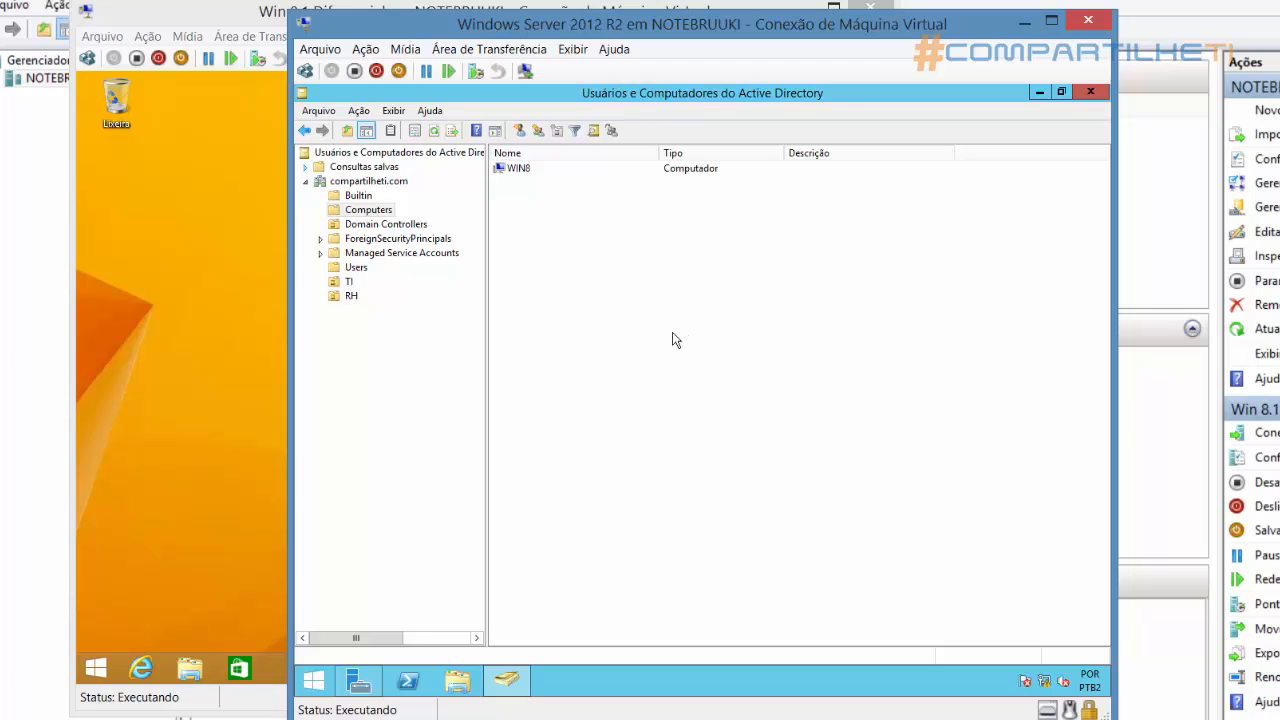
right_click(1045, 684)
click(993, 668)
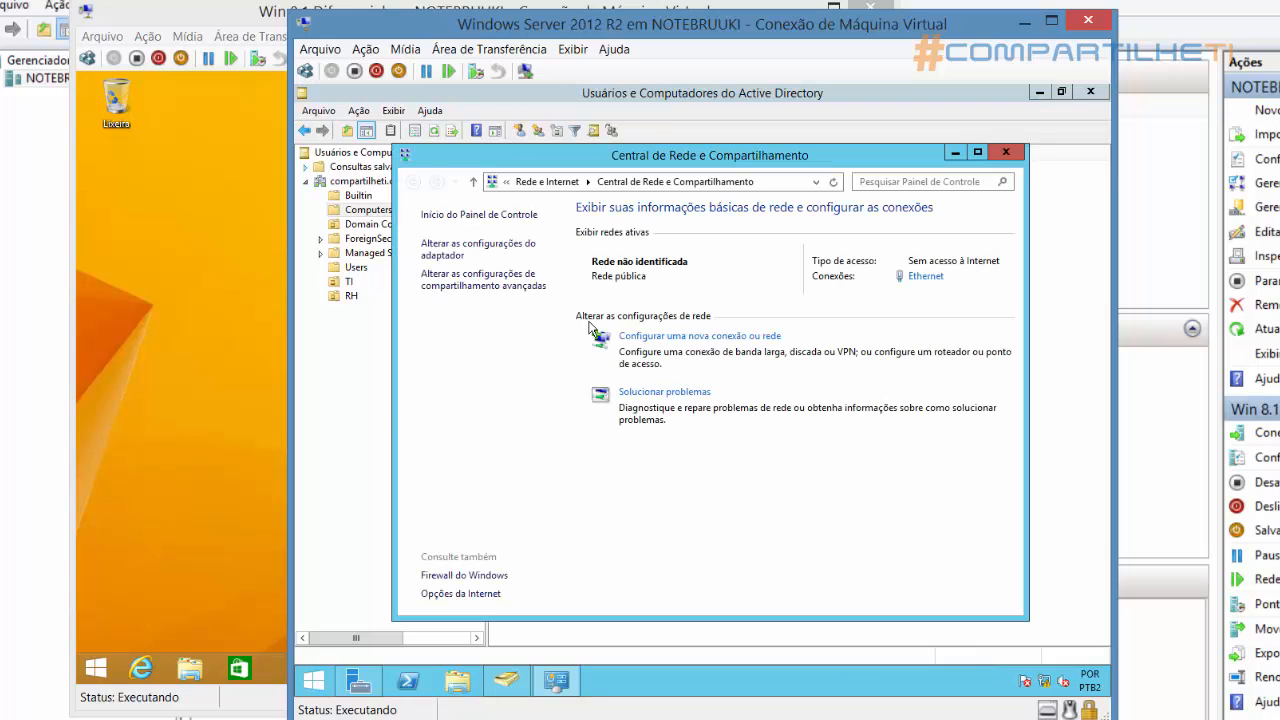
click(926, 277)
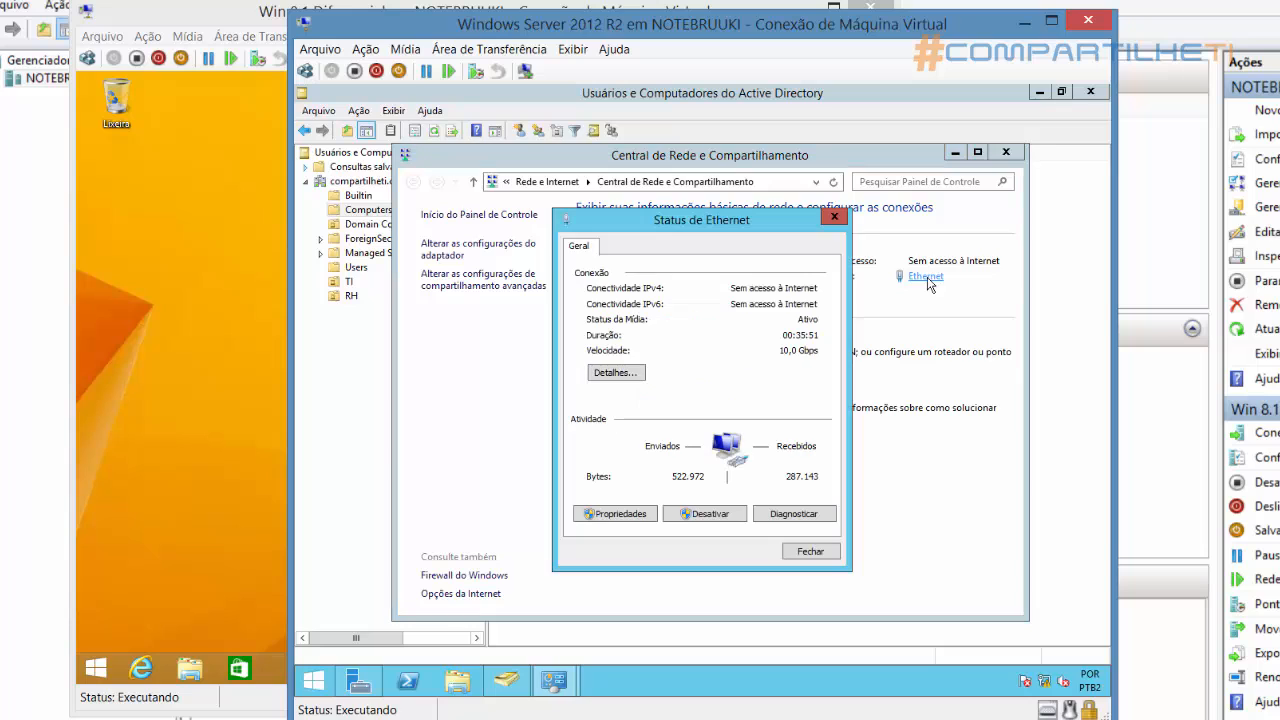
click(642, 515)
click(835, 401)
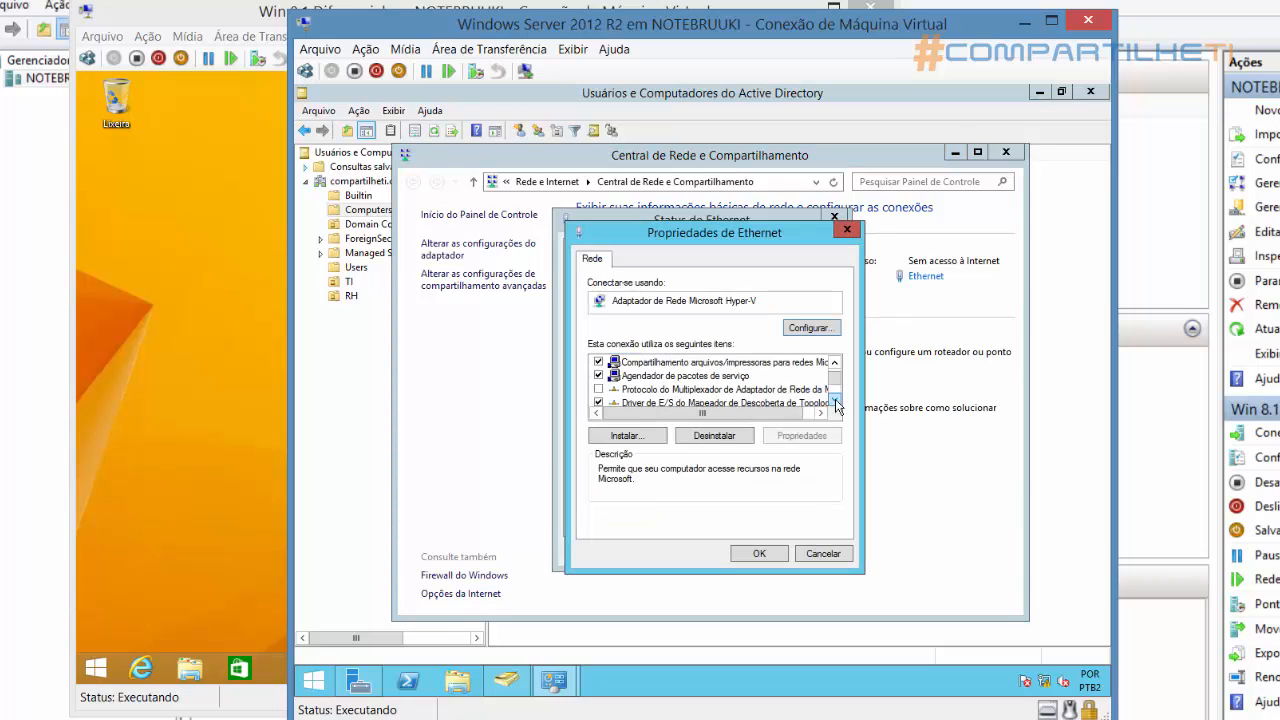
click(835, 401)
click(835, 401)
click(835, 401)
click(835, 401)
double_click(745, 389)
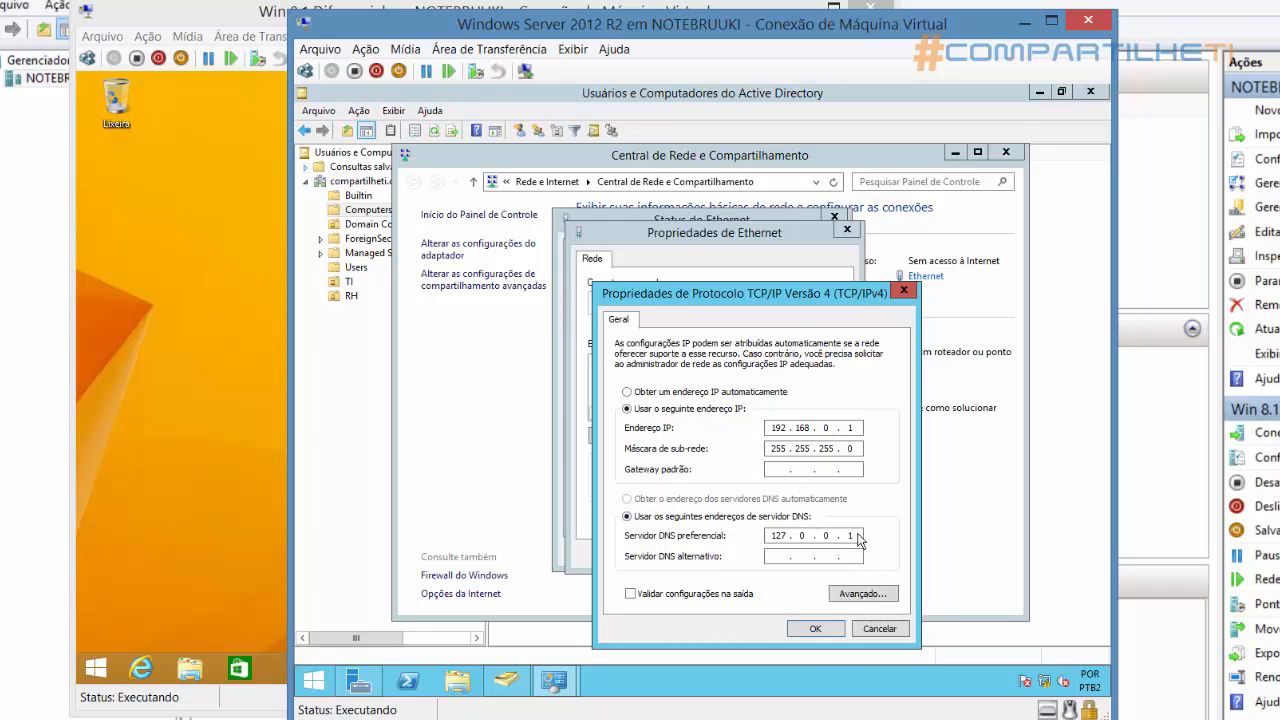
Set the preferred DNS server to the server's own IP address, apply the settings, and close the network windows
key(BackSpace)
key(BackSpace)
key(BackSpace)
drag(771, 428, 859, 430)
click(779, 538)
text(192)
click(813, 630)
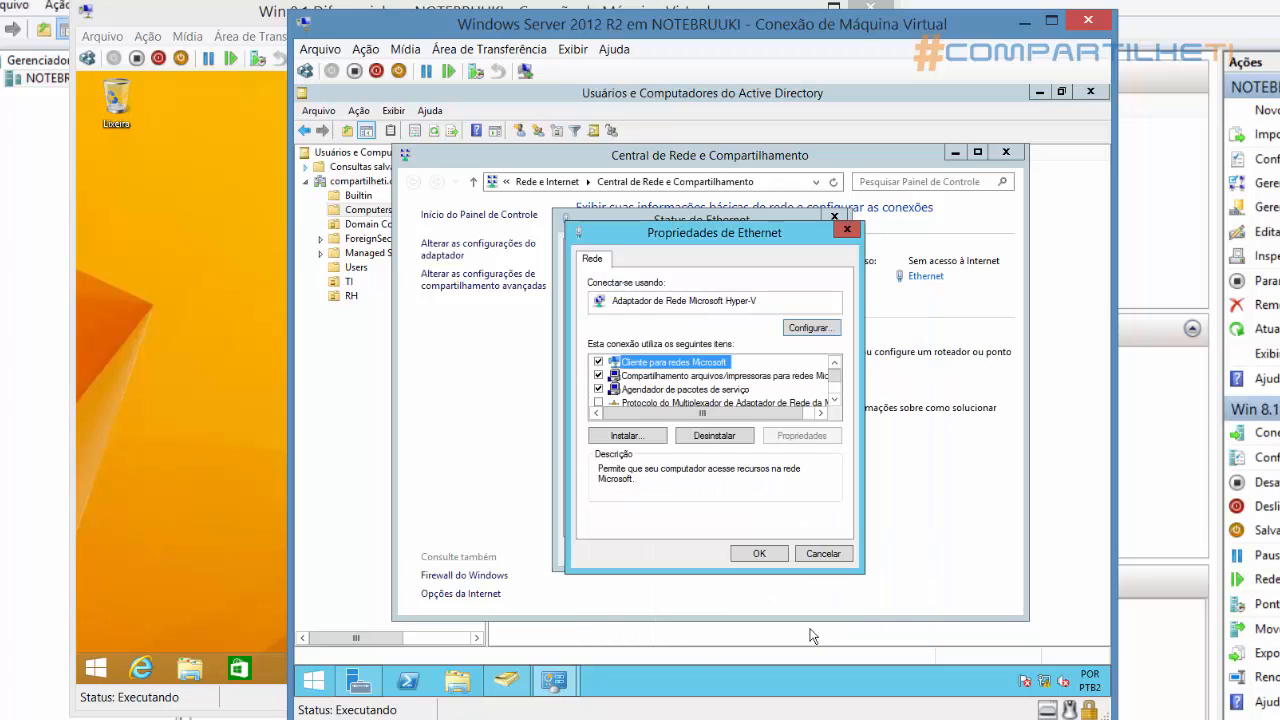
click(759, 554)
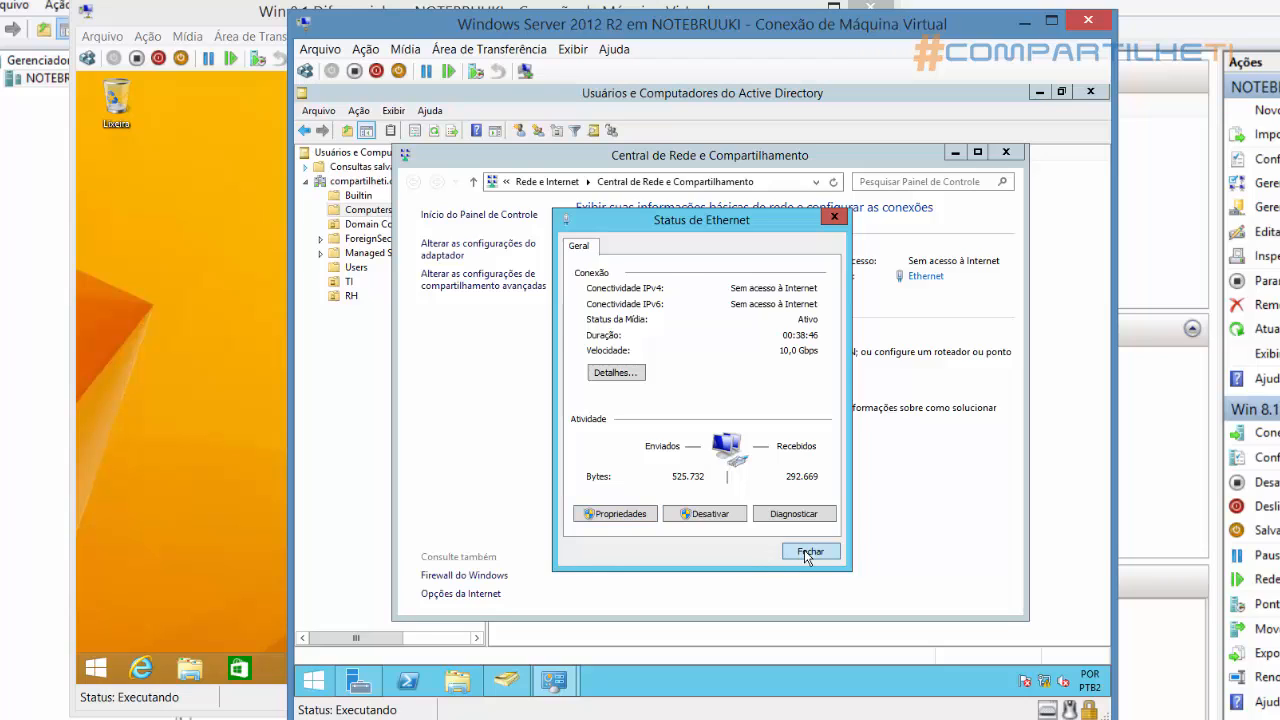
click(808, 553)
click(1005, 152)
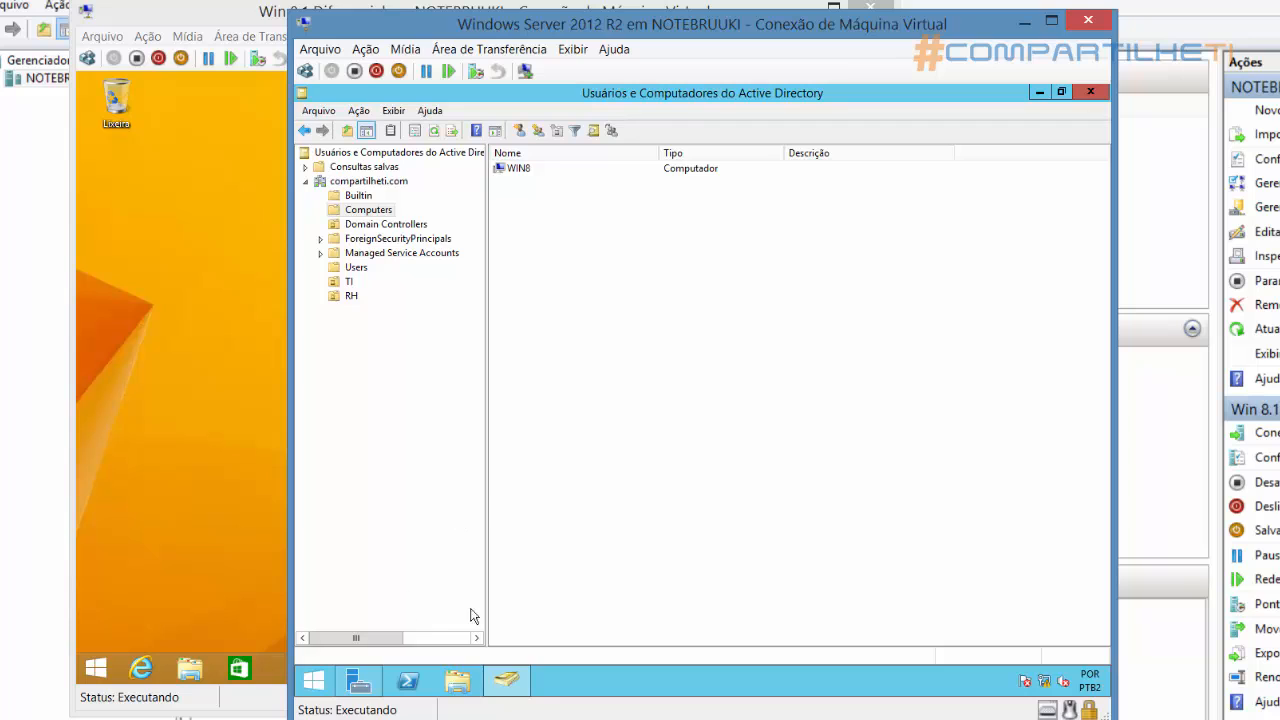
Open DNS Manager from Server Manager and examine the records in DC01's compartilheti.com forward lookup zone
click(364, 683)
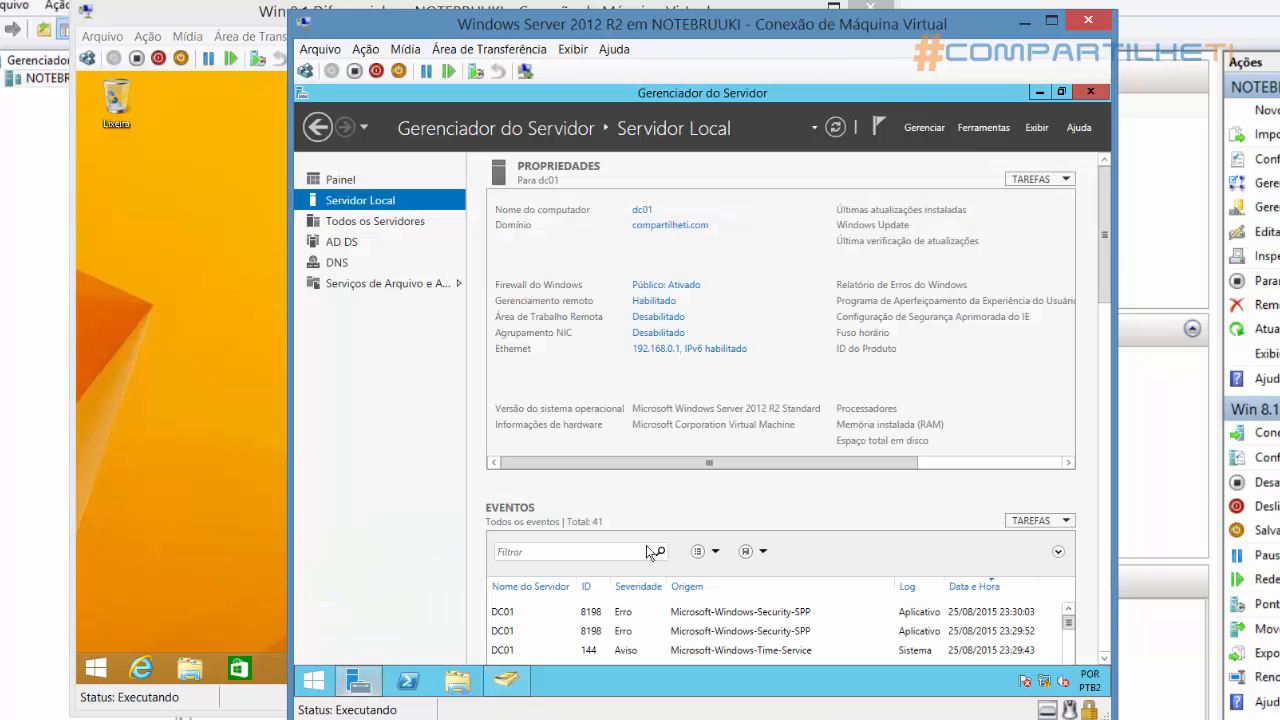
click(981, 130)
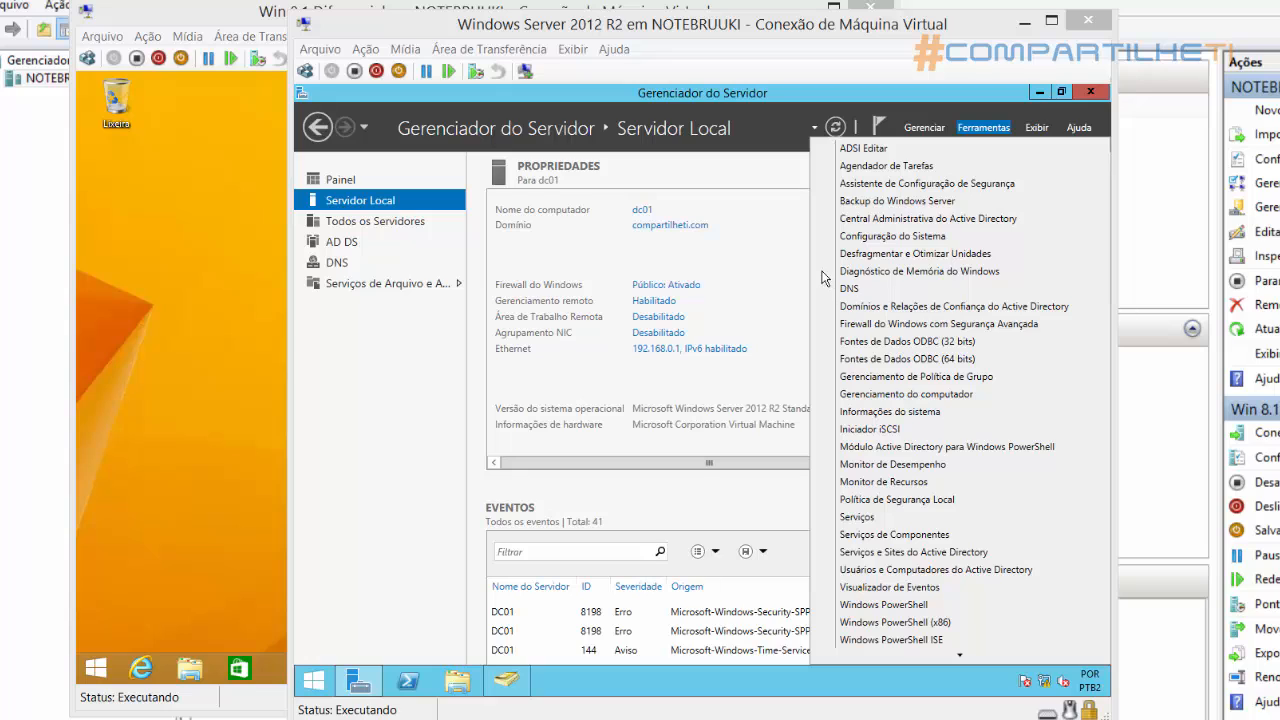
drag(821, 270, 920, 300)
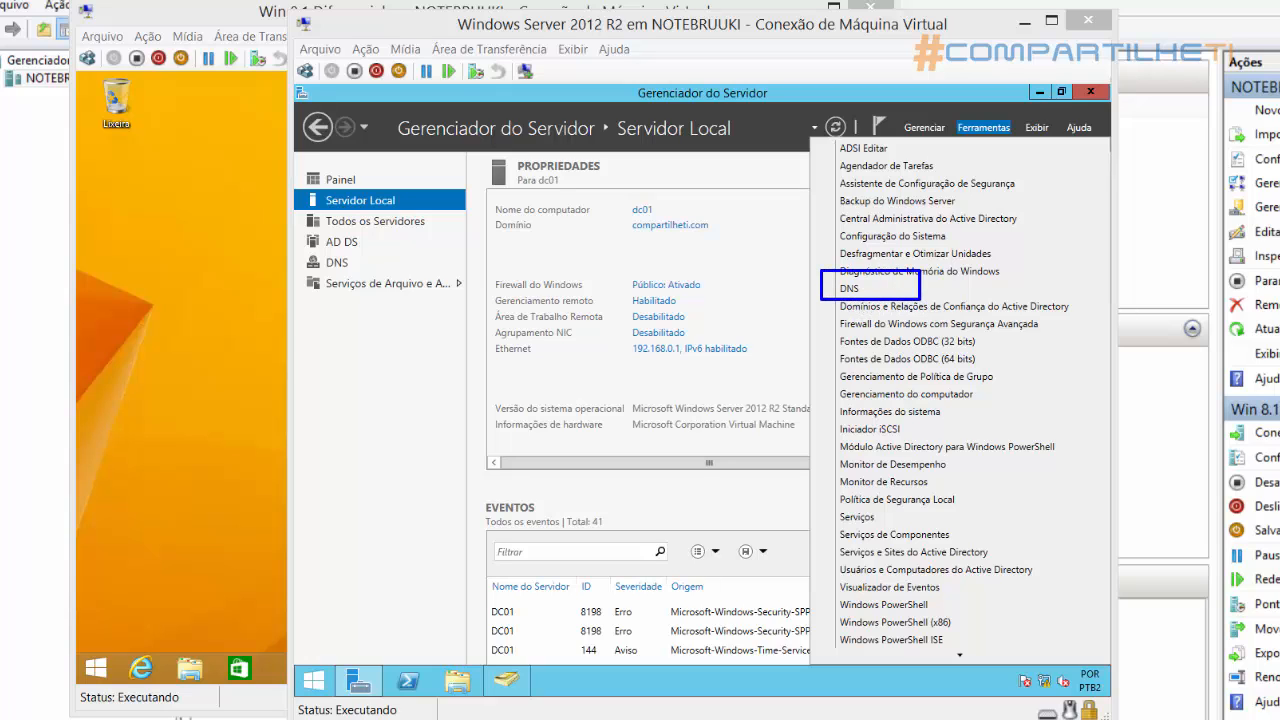
click(849, 289)
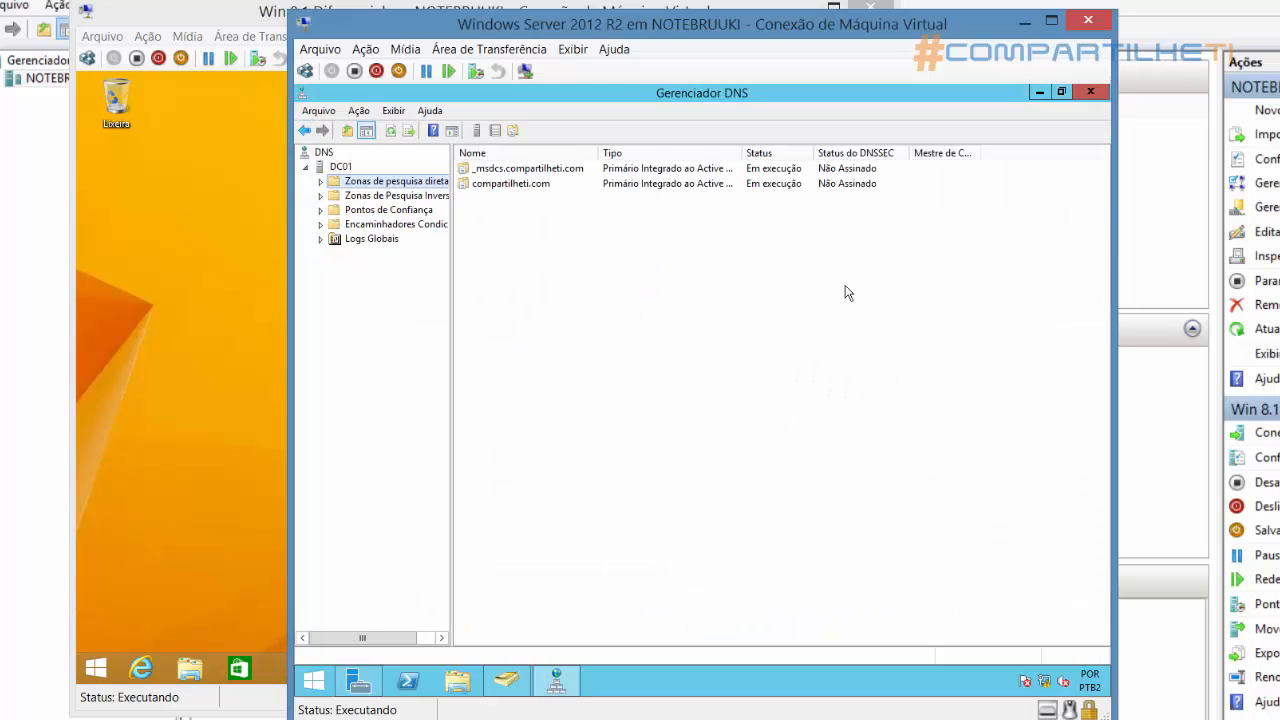
click(332, 168)
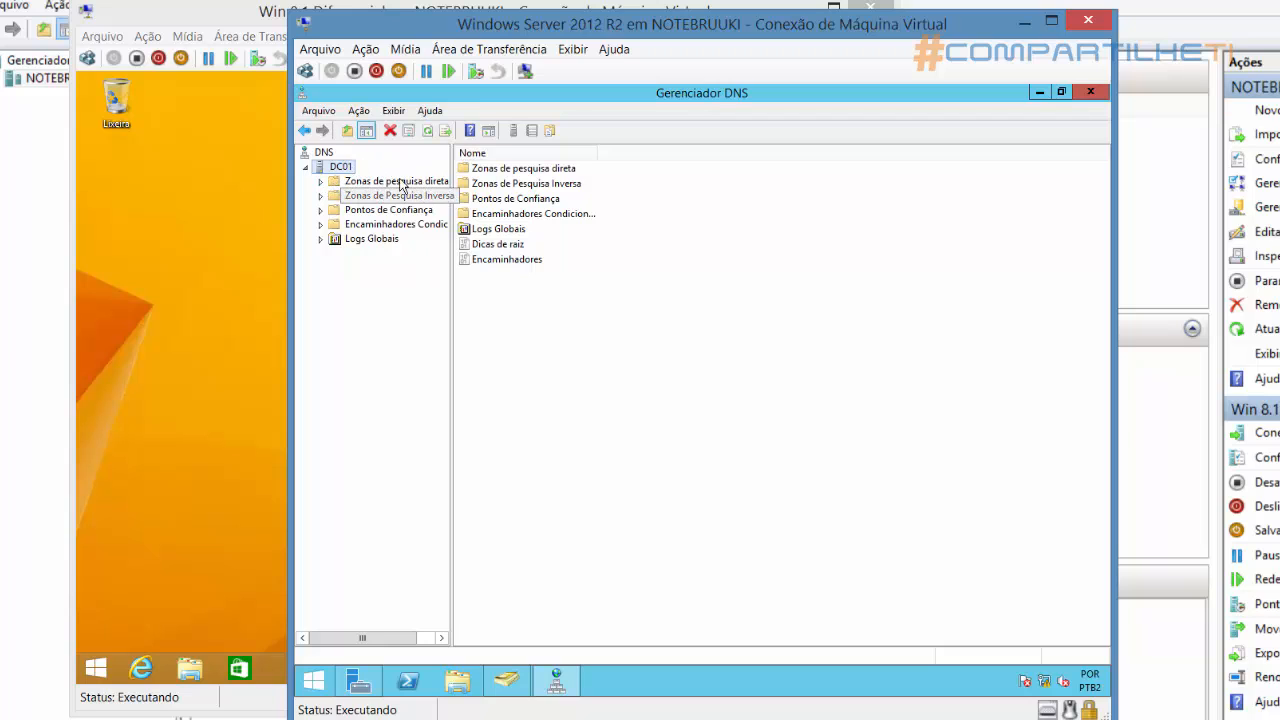
click(321, 182)
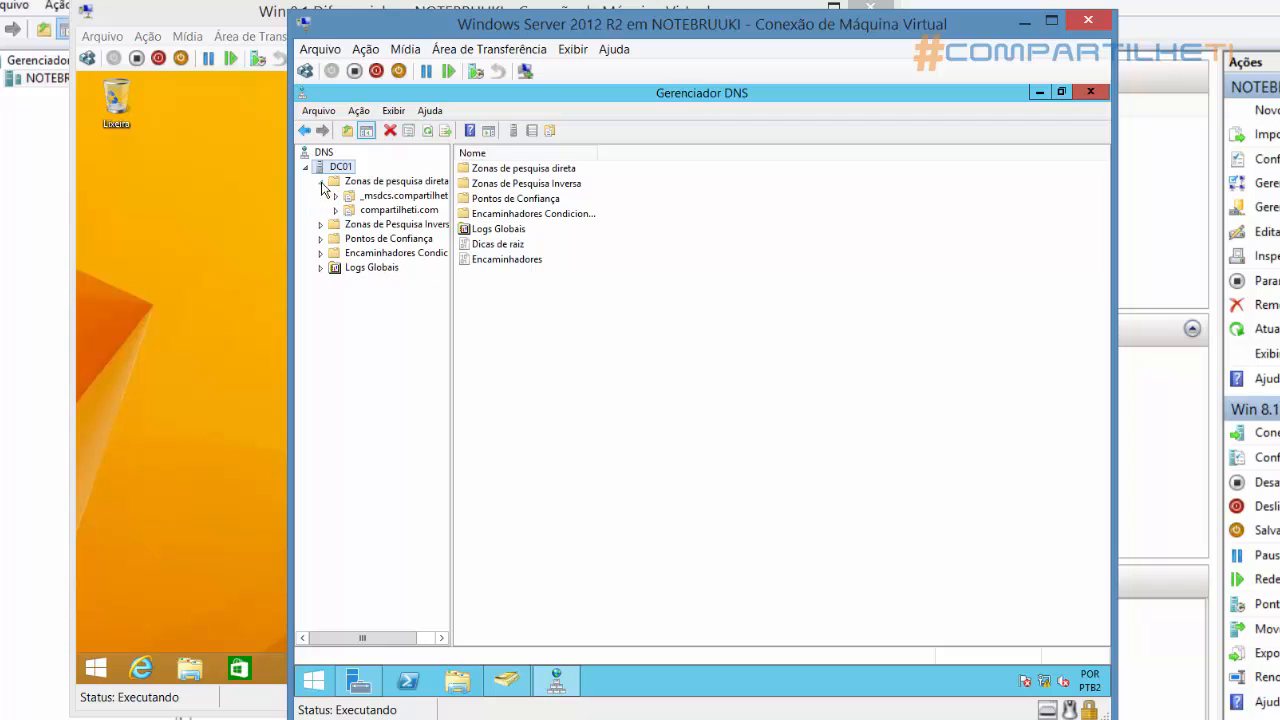
click(388, 211)
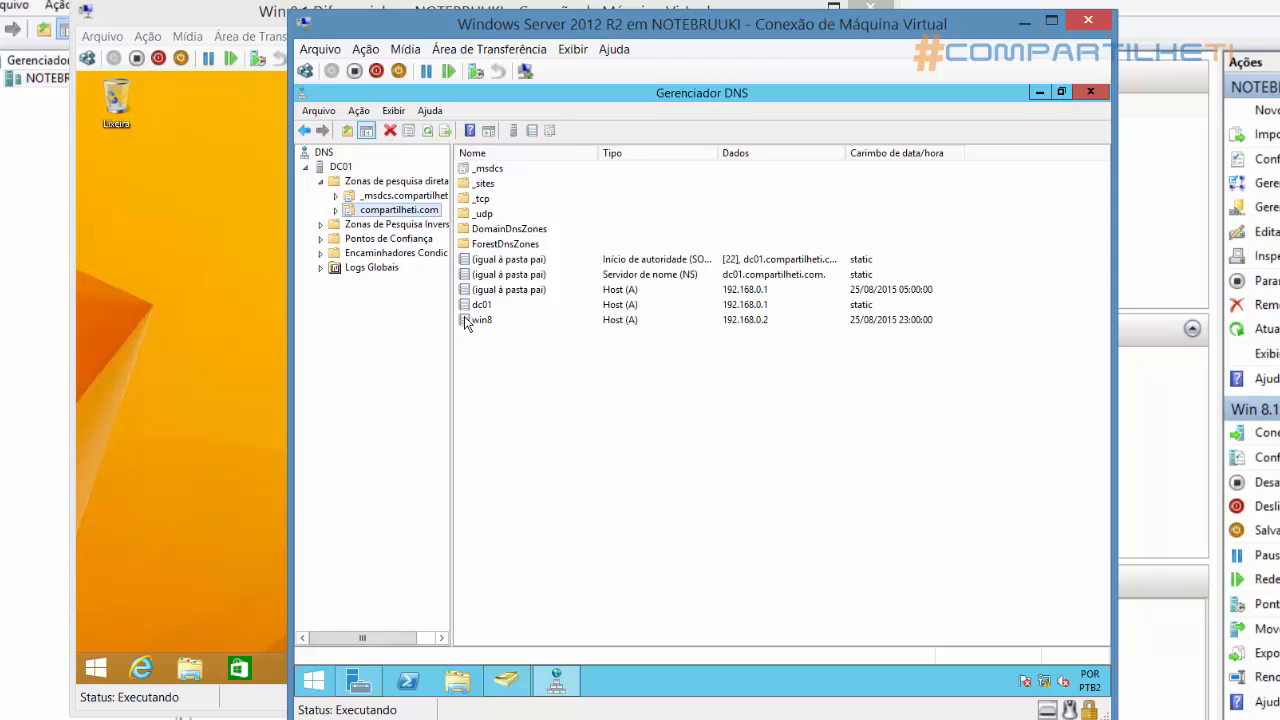
Switch to the PowerPoint slide show and advance from the "Parte Prática" slide to the closing "Obrigado" slide
click(588, 718)
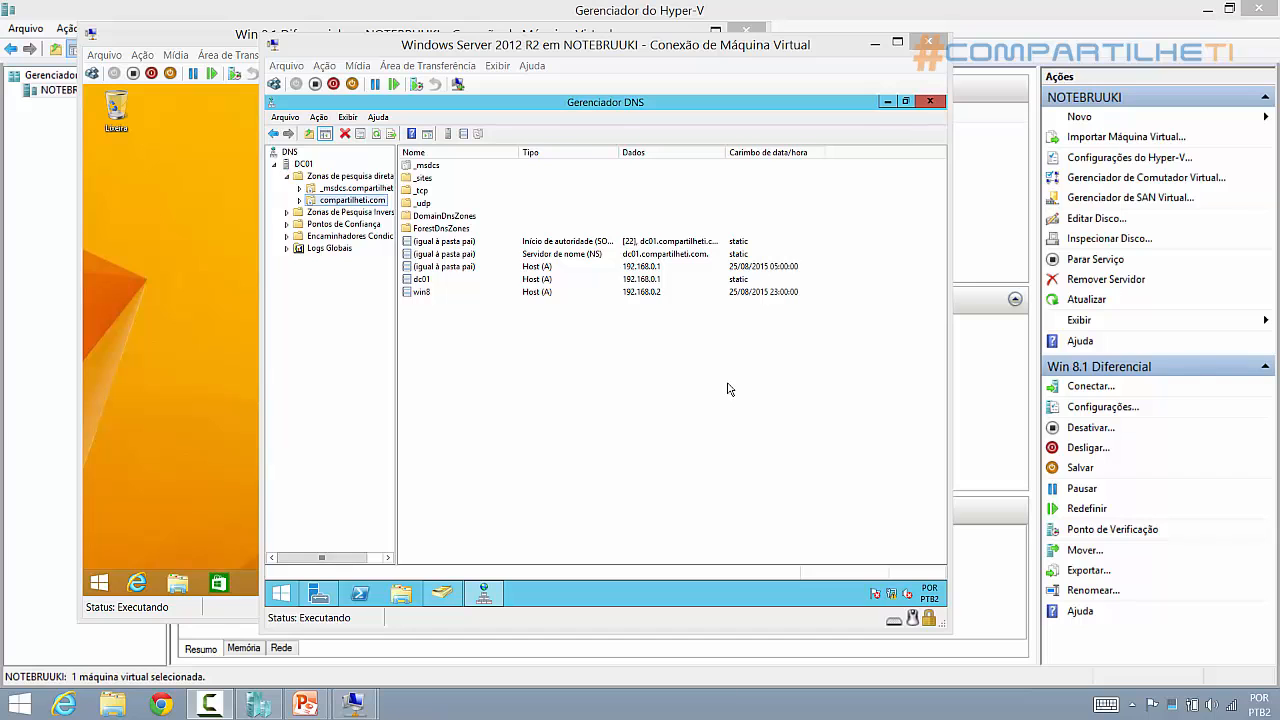
key(alt+Tab)
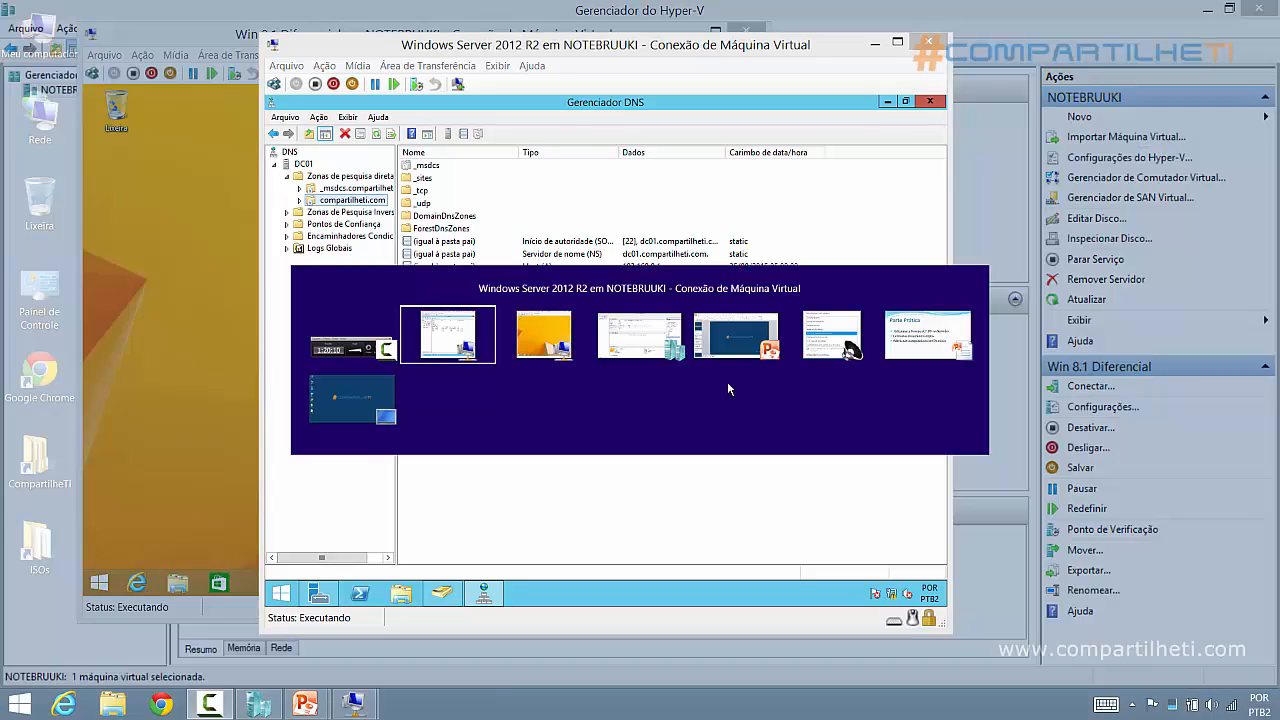
key(alt+Tab)
key(alt+Tab)
key(alt+Tab)
key(alt+Tab)
key(alt+Tab)
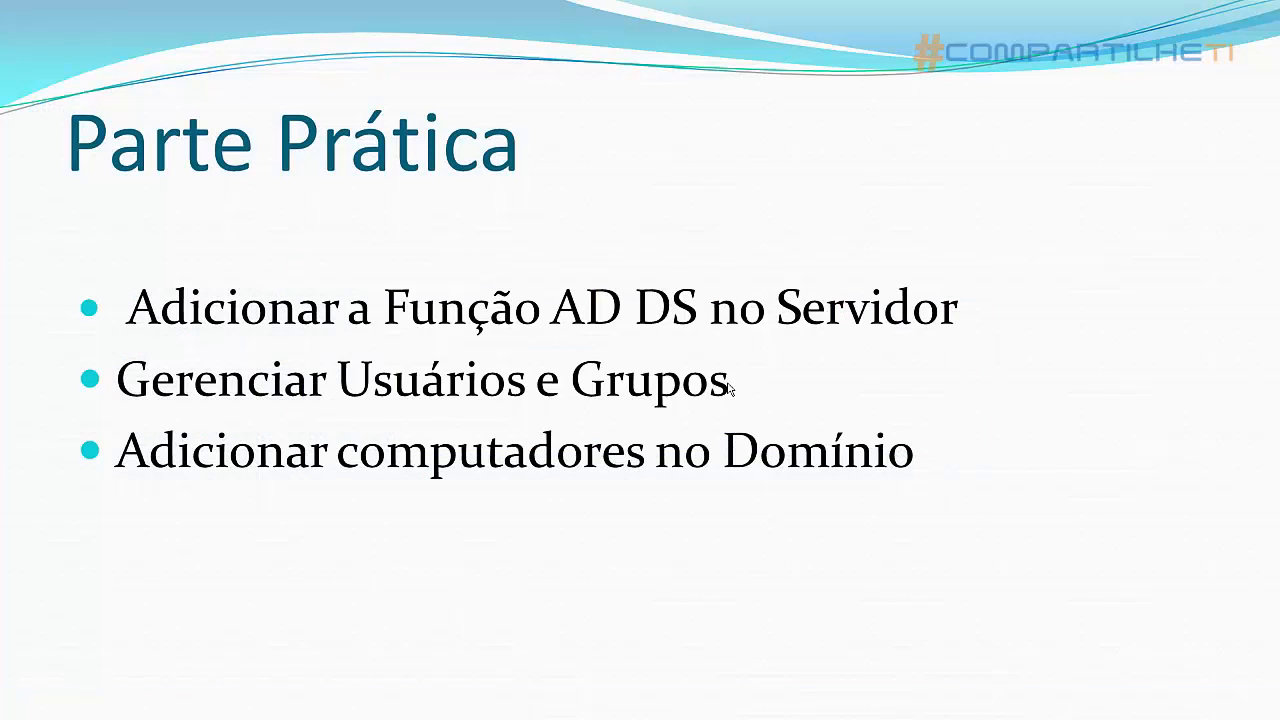
click(728, 388)
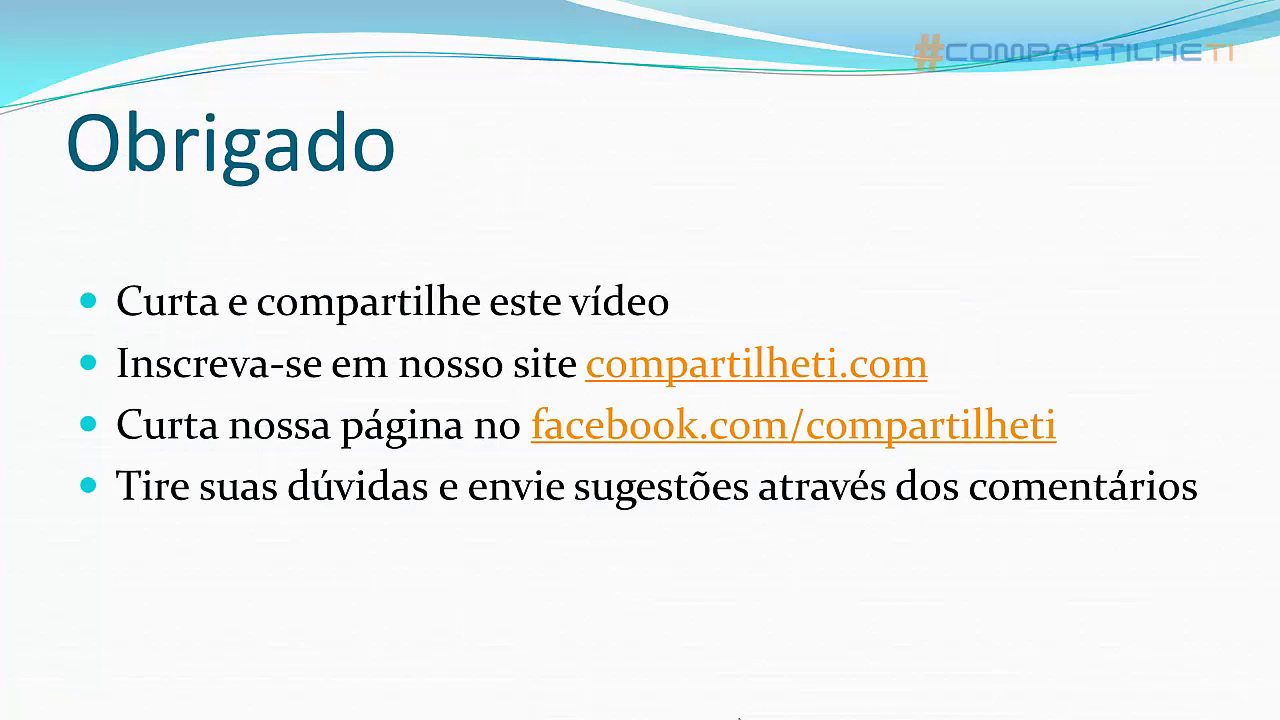